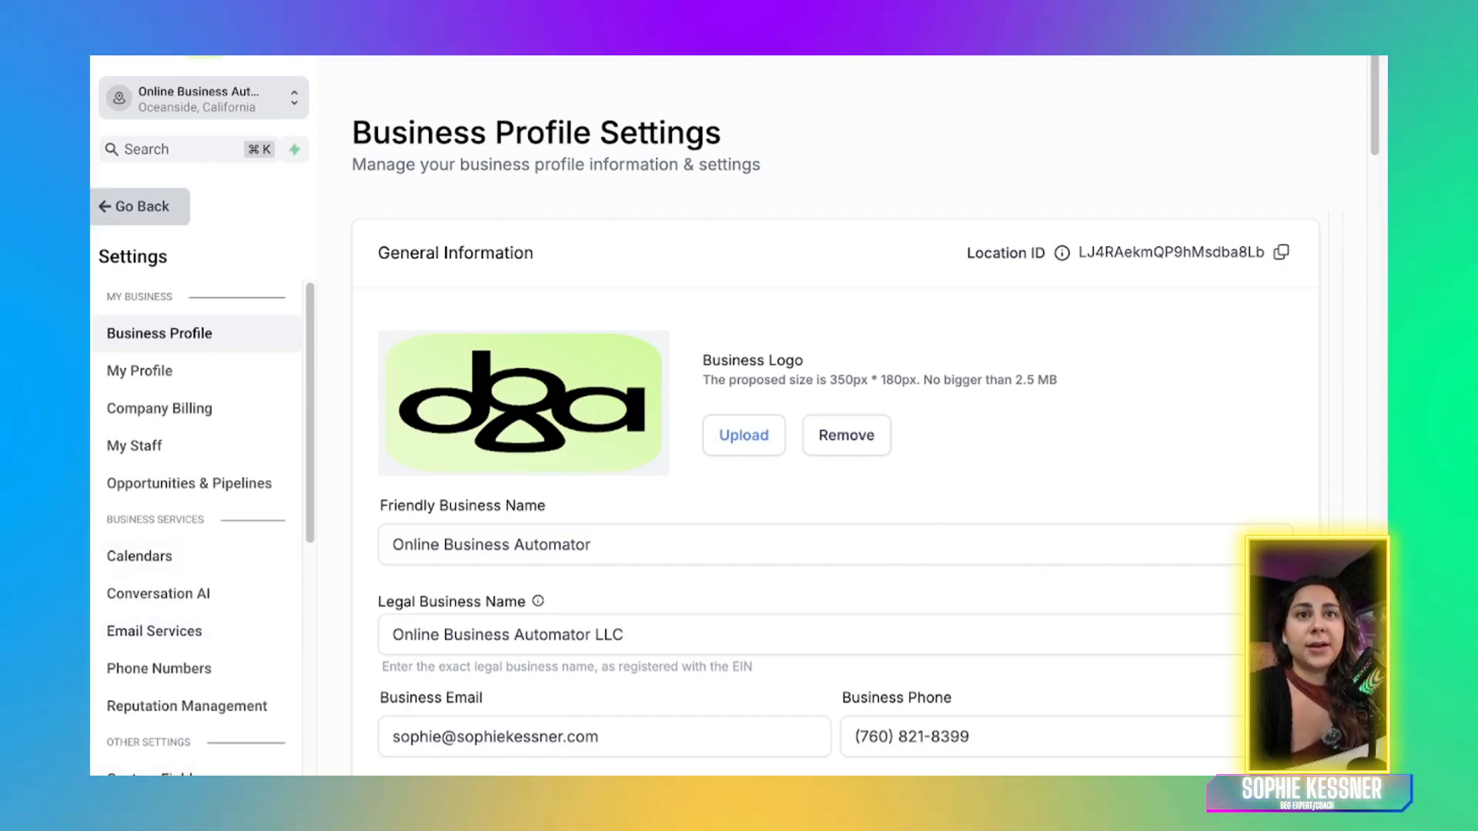
Open the business's email services settings
click(154, 630)
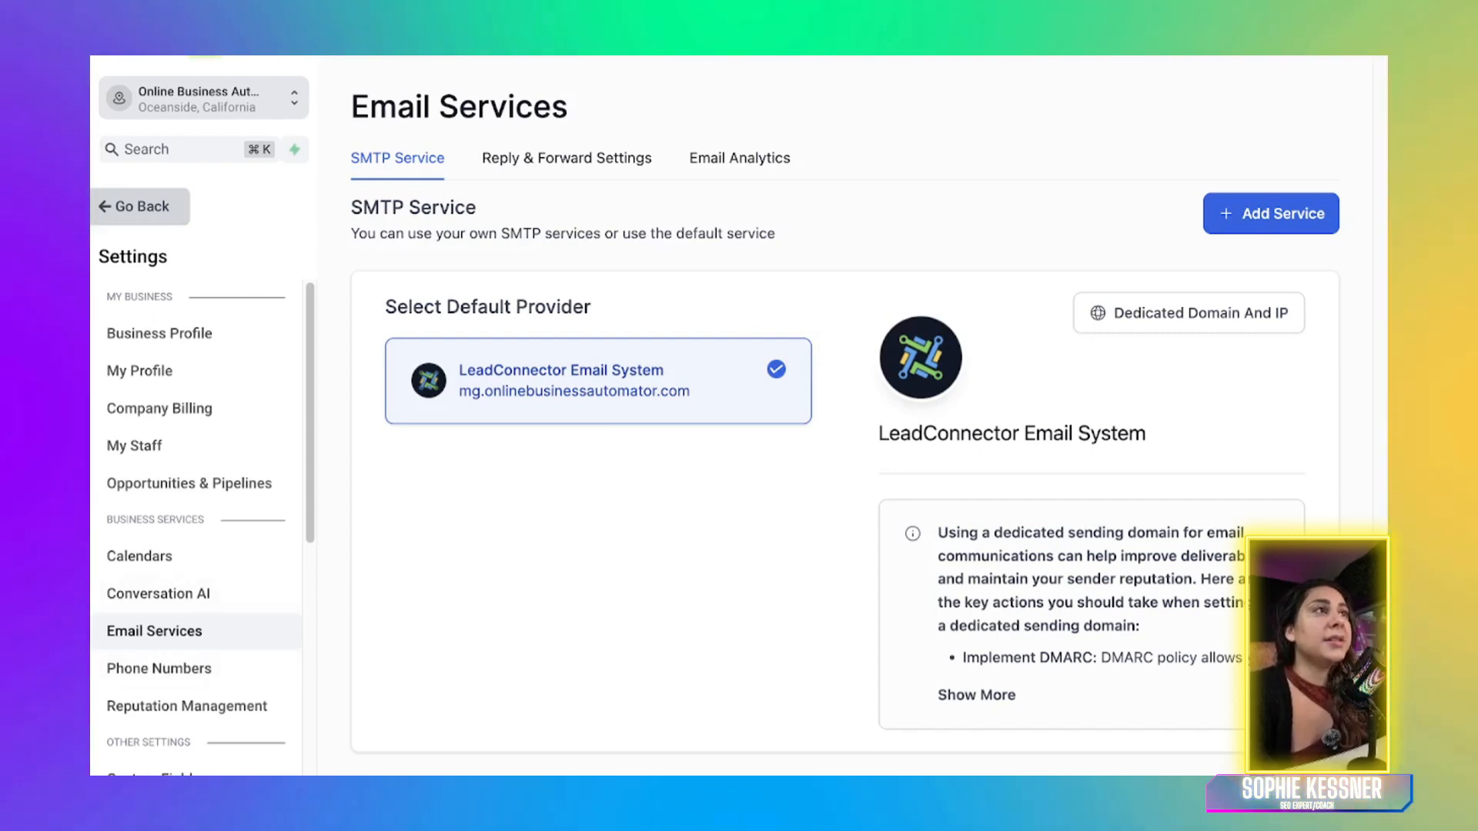
click(1271, 214)
click(844, 477)
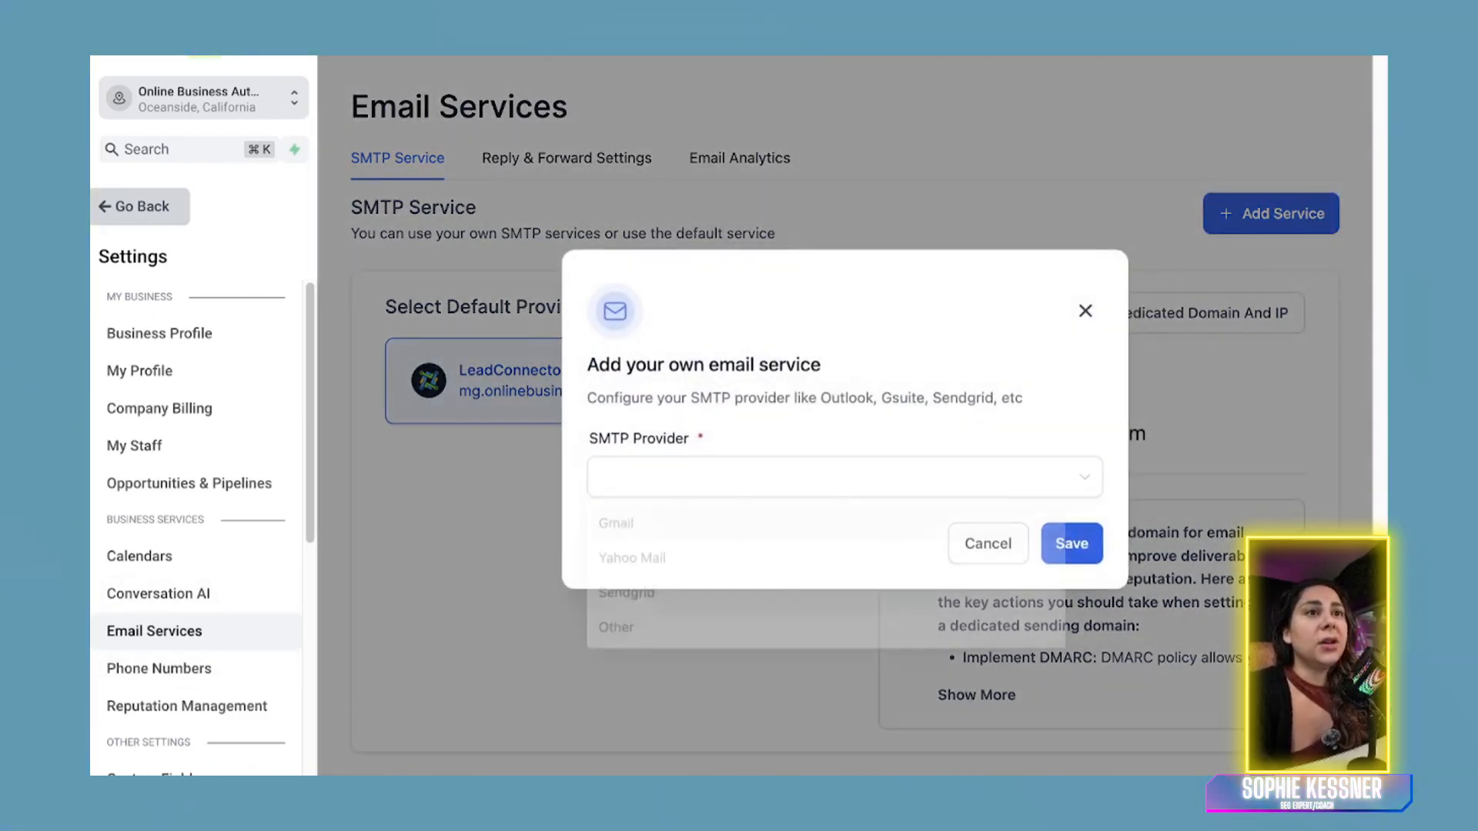
click(1085, 310)
click(1085, 311)
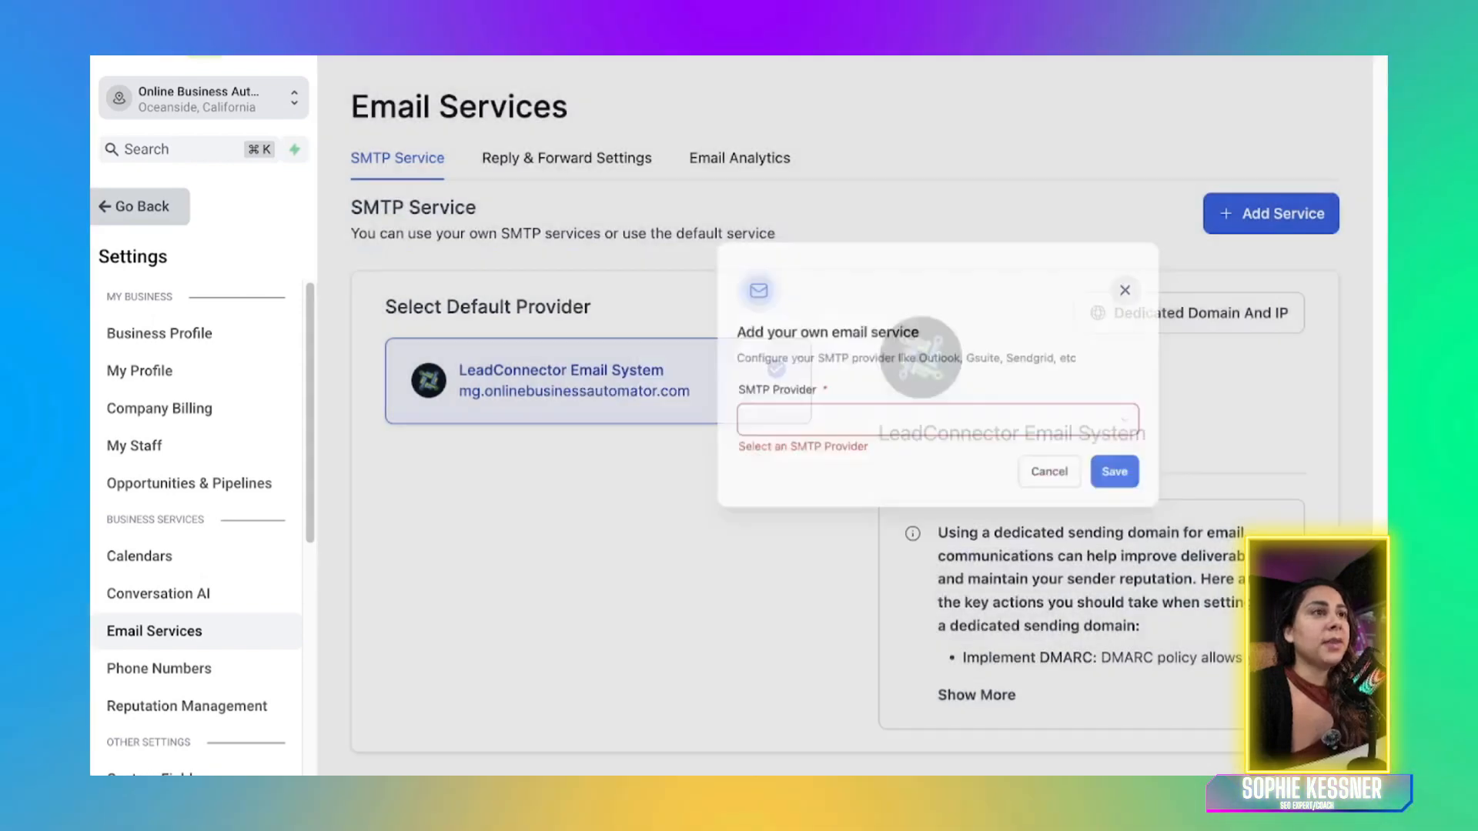
Open the dedicated domain and IP settings and start adding a new sending domain
click(1205, 313)
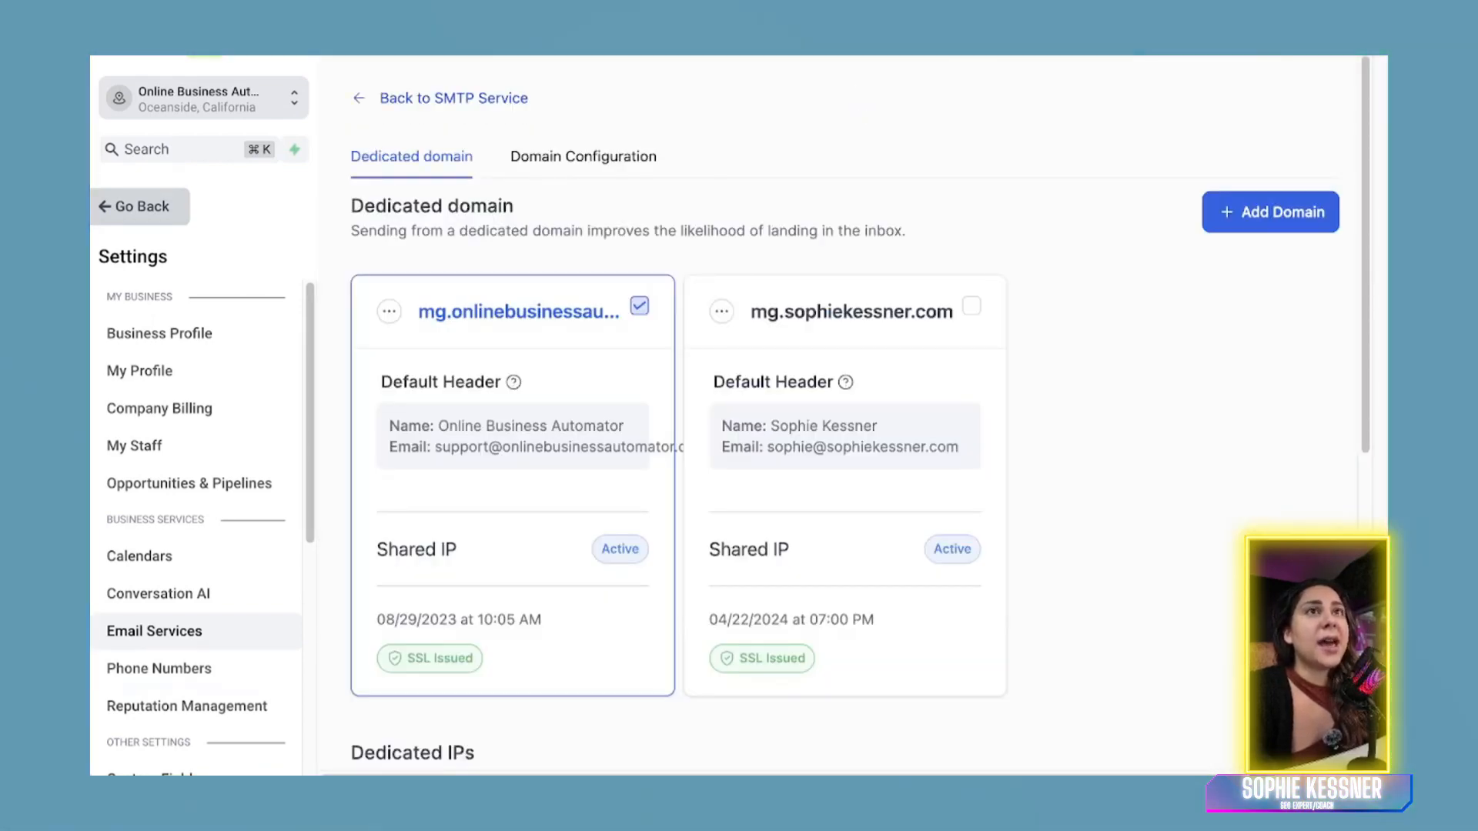
click(1271, 213)
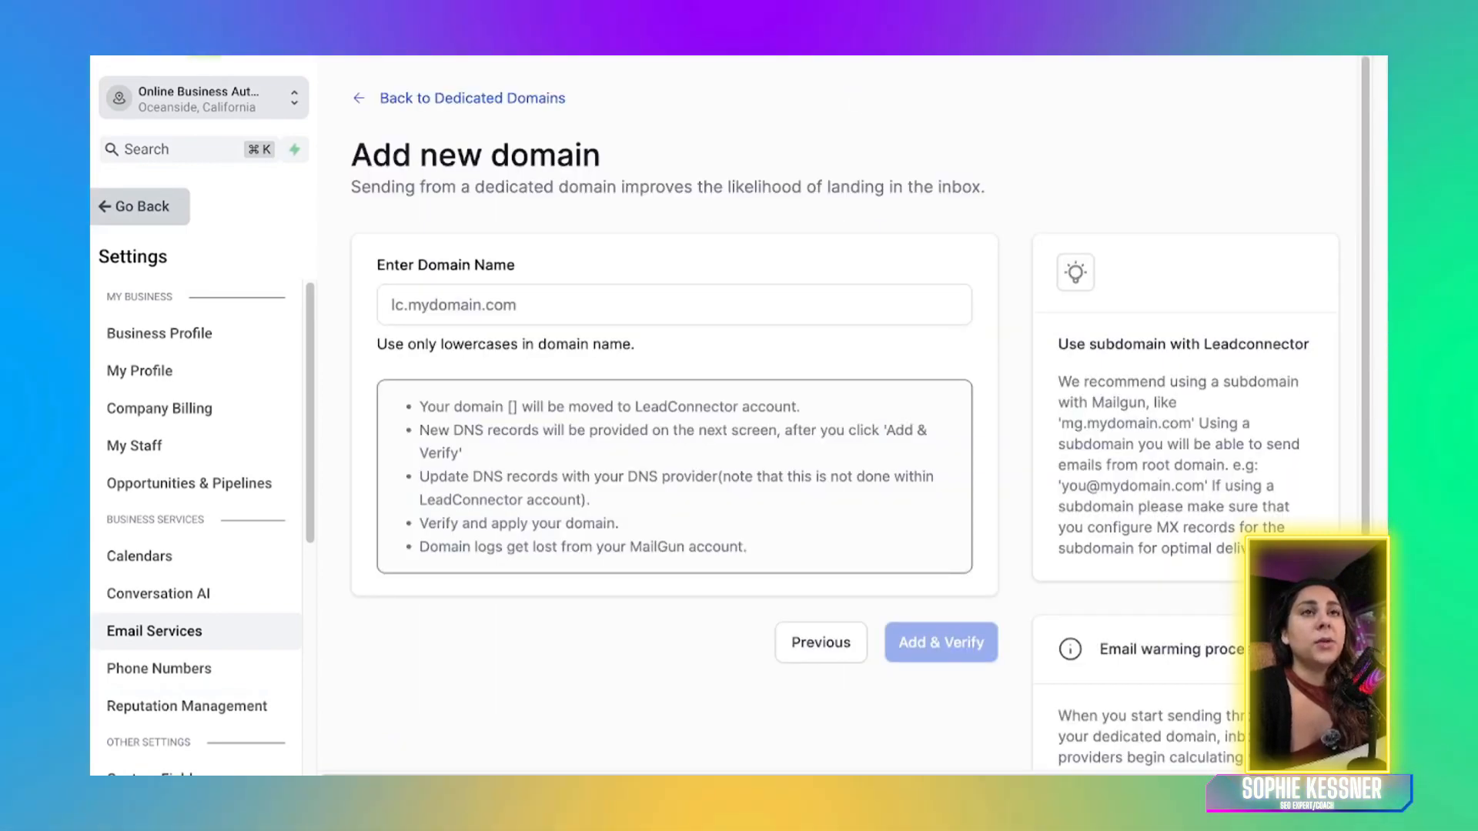
Enter the business's root domain, without any subdomain, as the new domain name
click(674, 305)
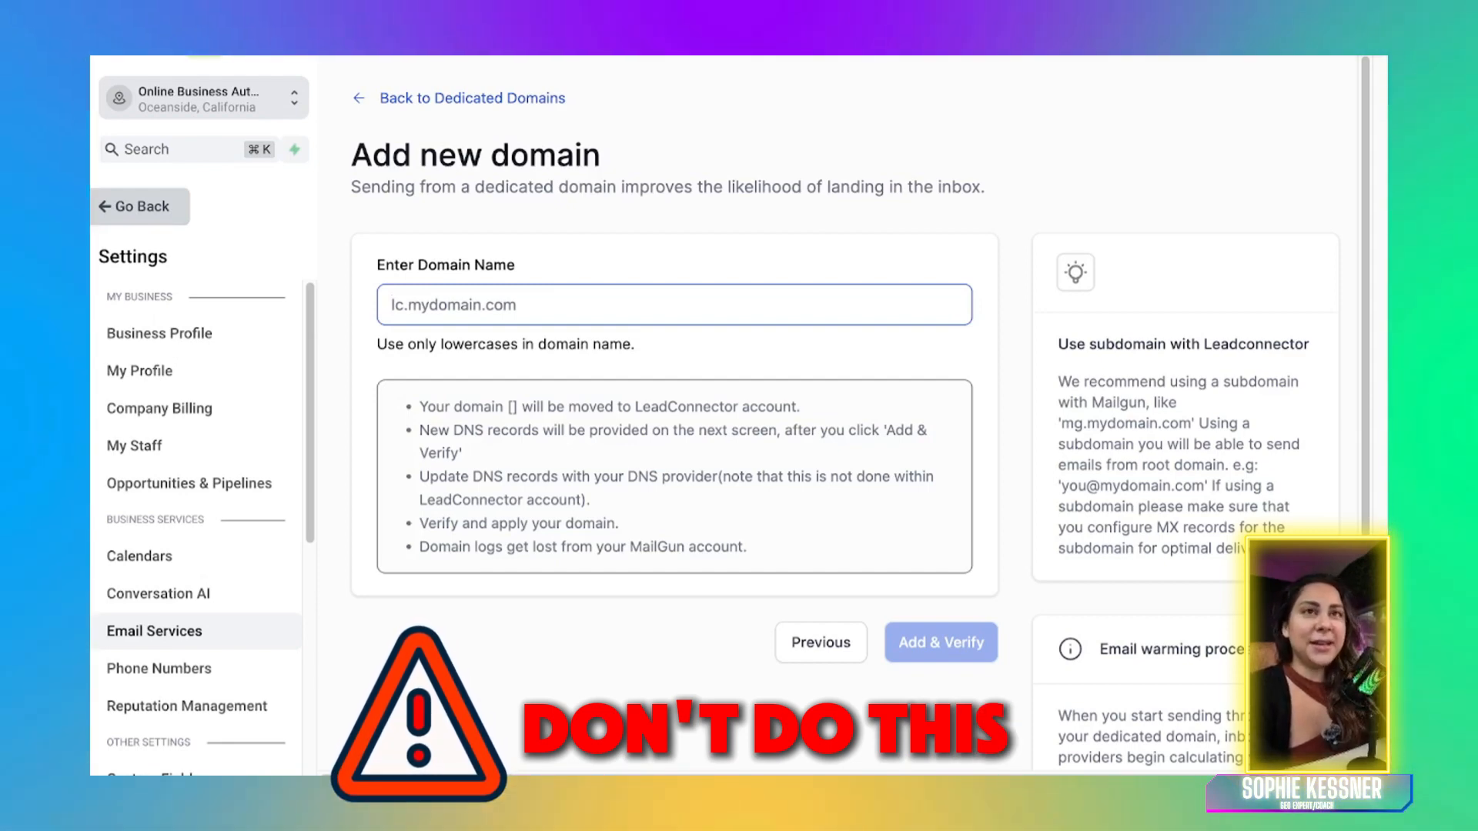
text(sophiekessn)
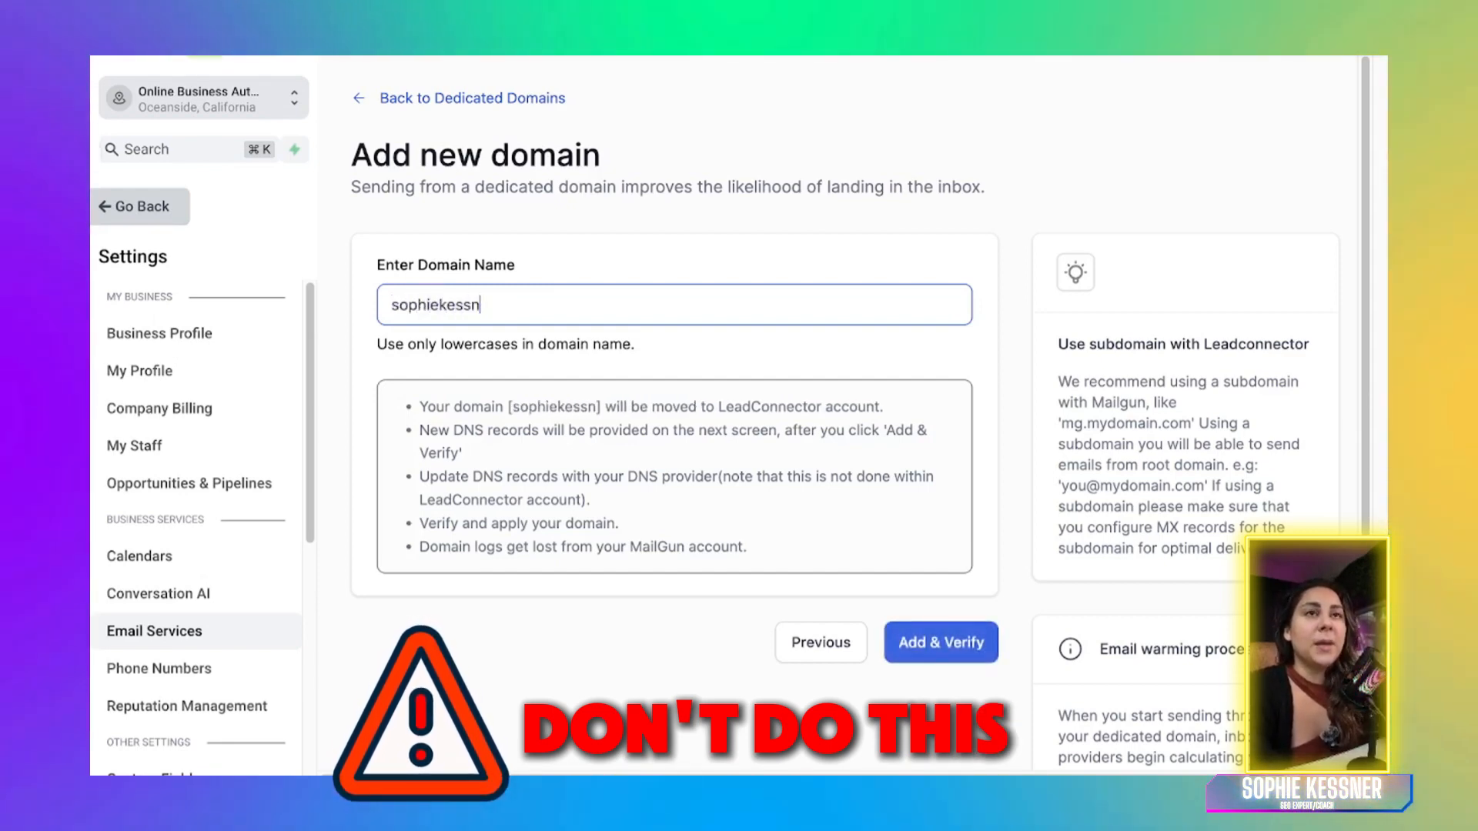
text(er.com)
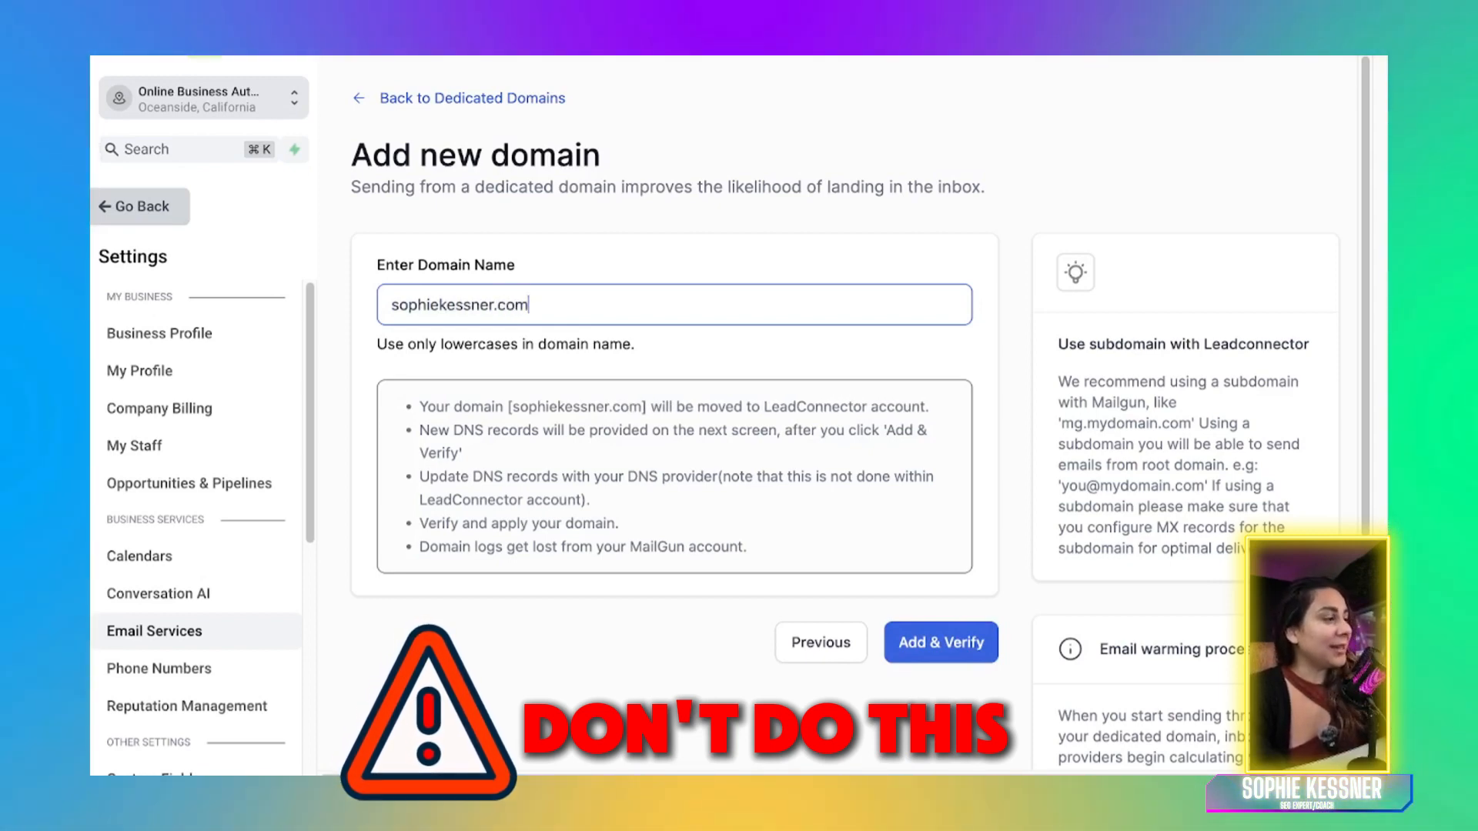
Add the placeholder subdomain "thistexthere." in front of the root domain in the new domain name
click(392, 305)
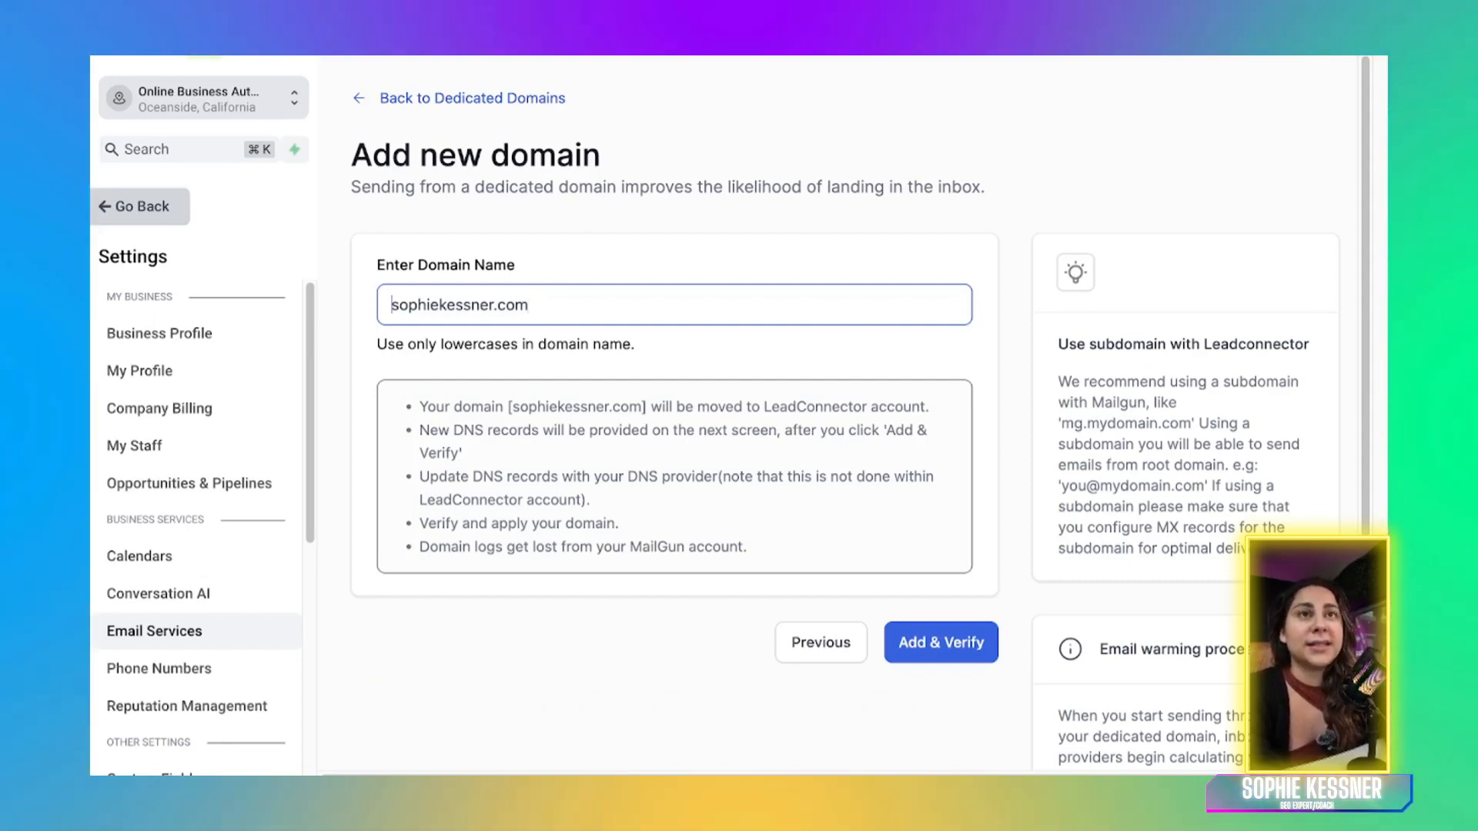
text(l)
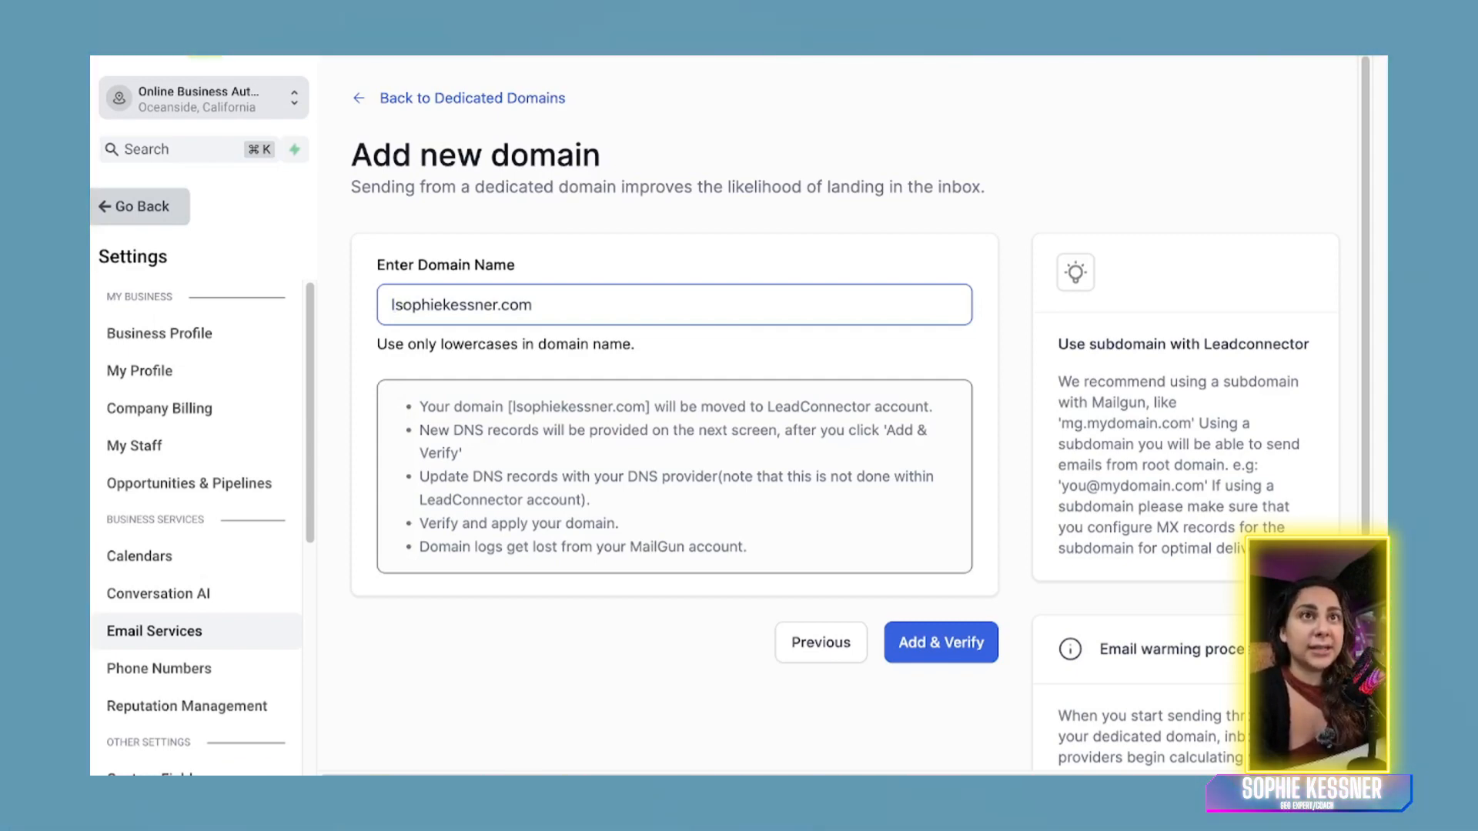
key(BackSpace)
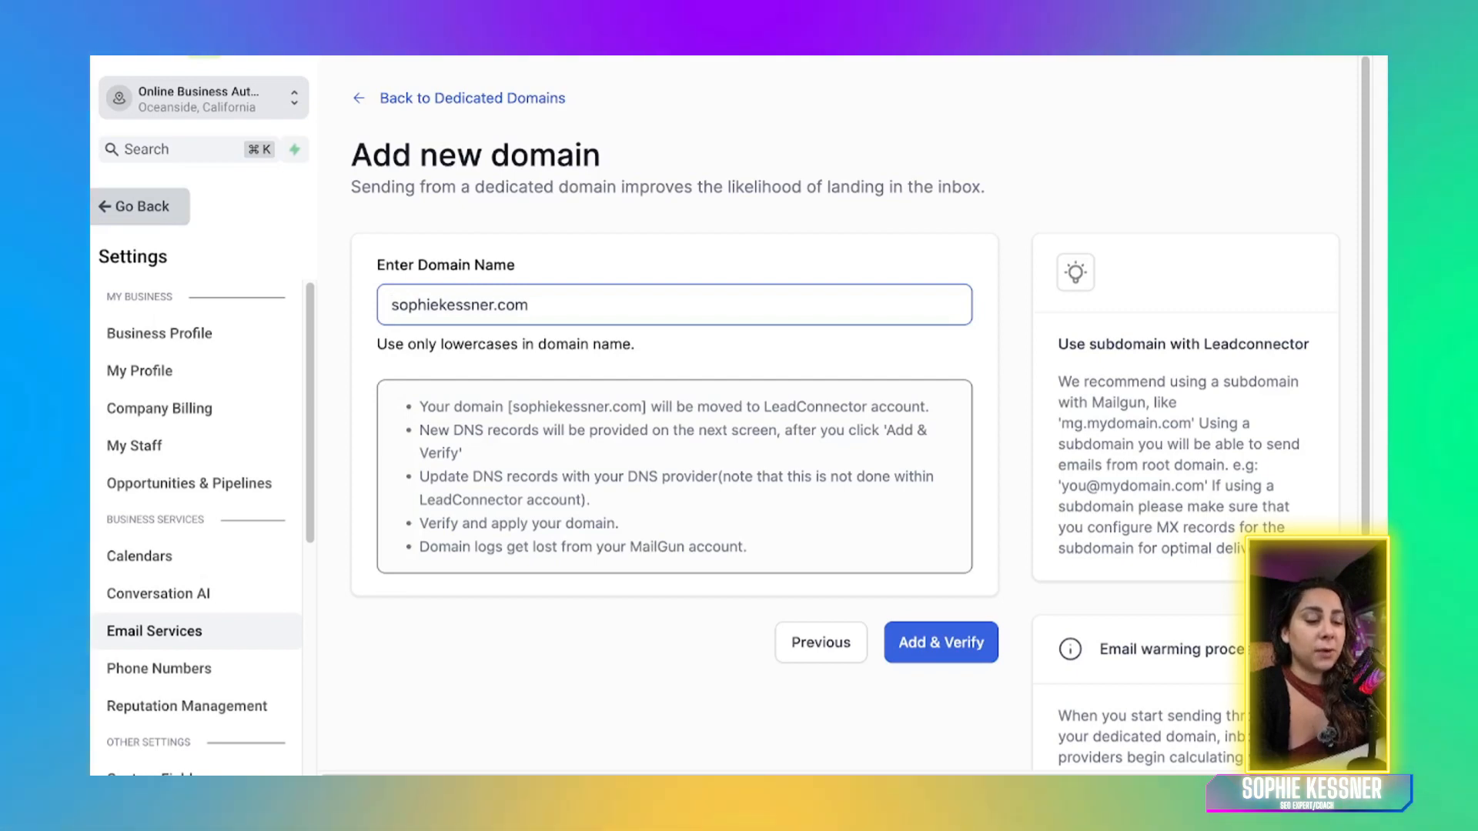
text(this)
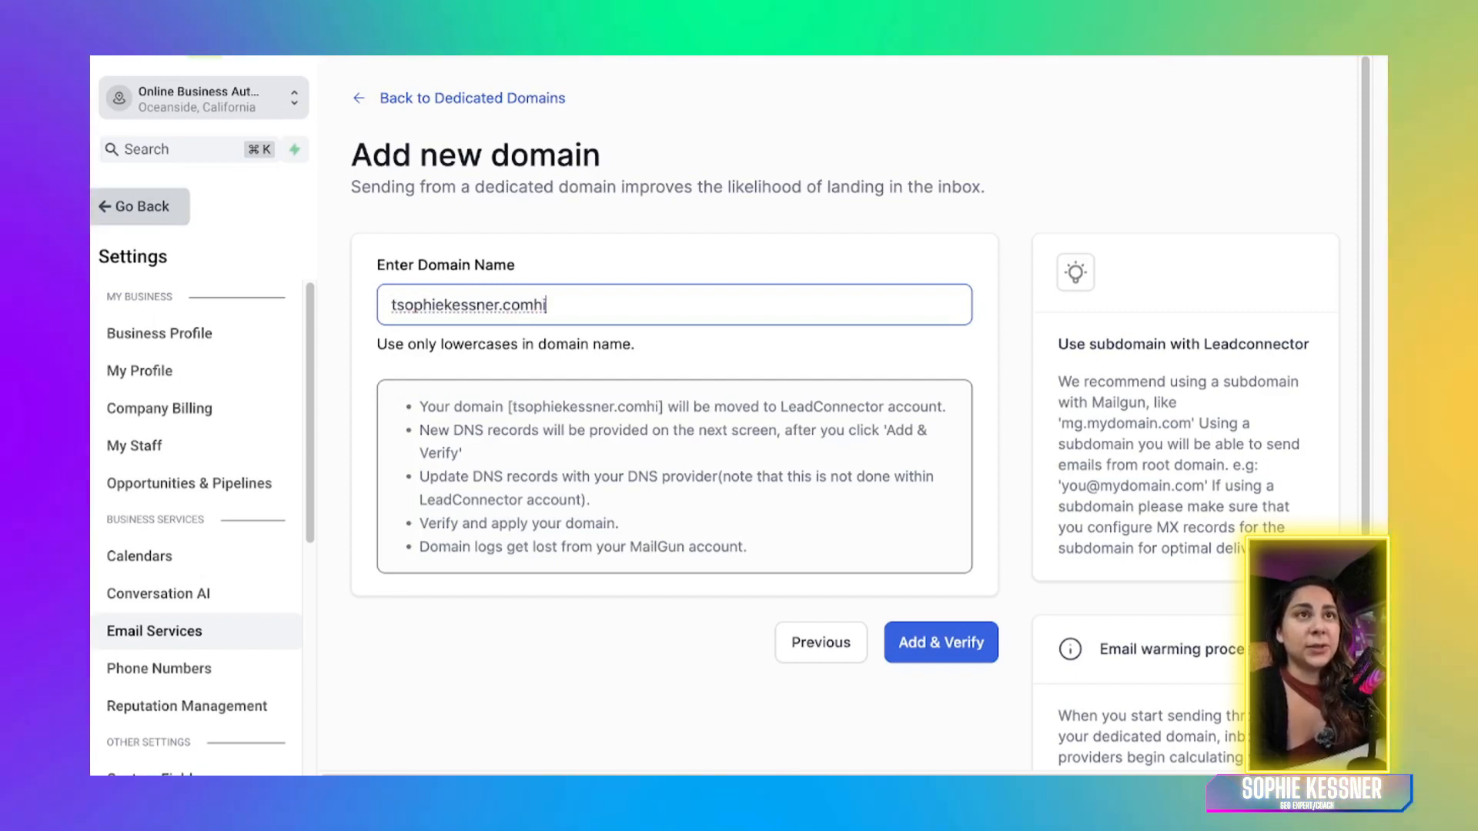
key(BackSpace)
key(BackSpace)
key(BackSpace)
click(391, 305)
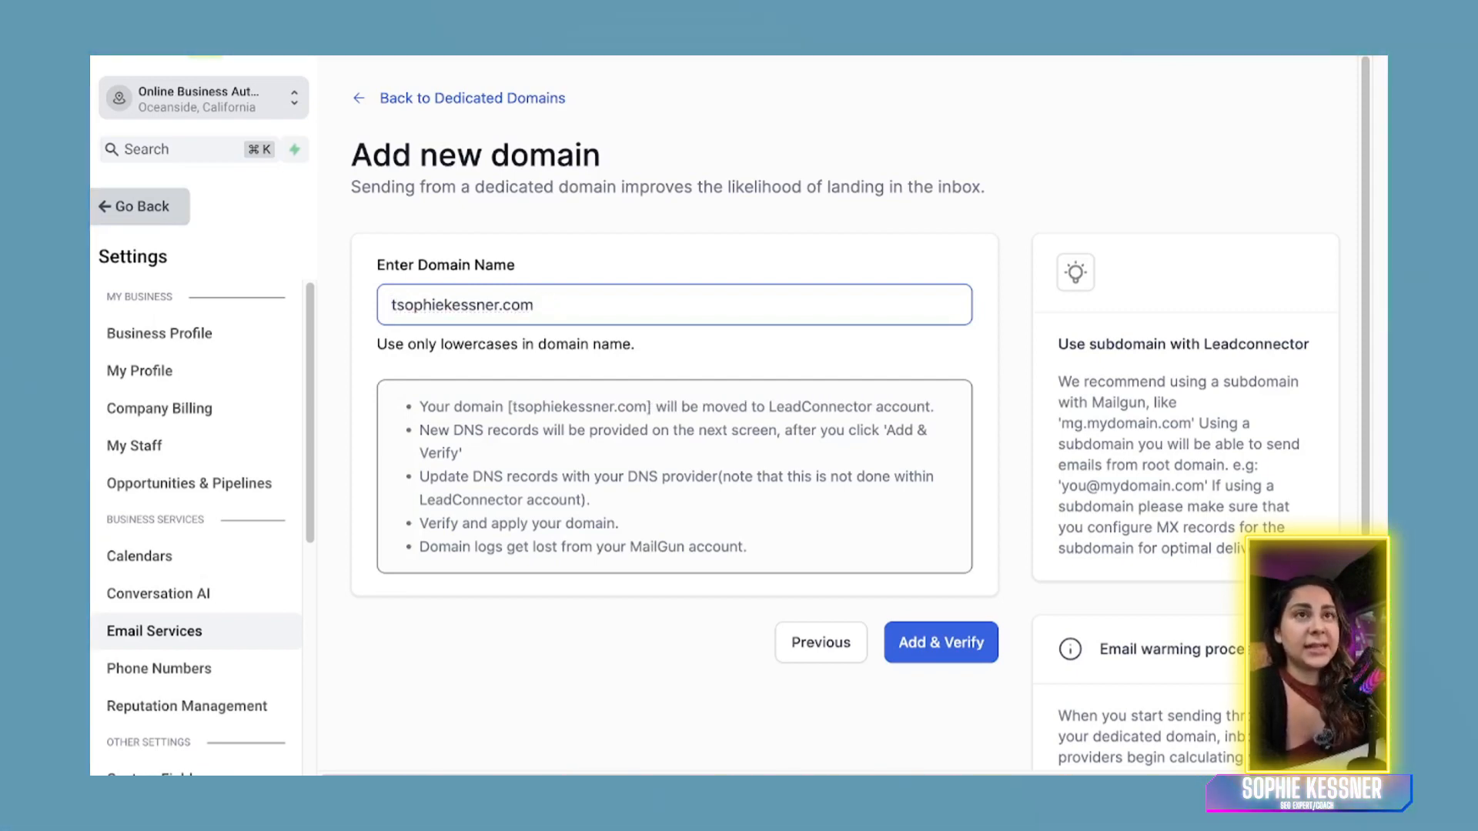
text(thist)
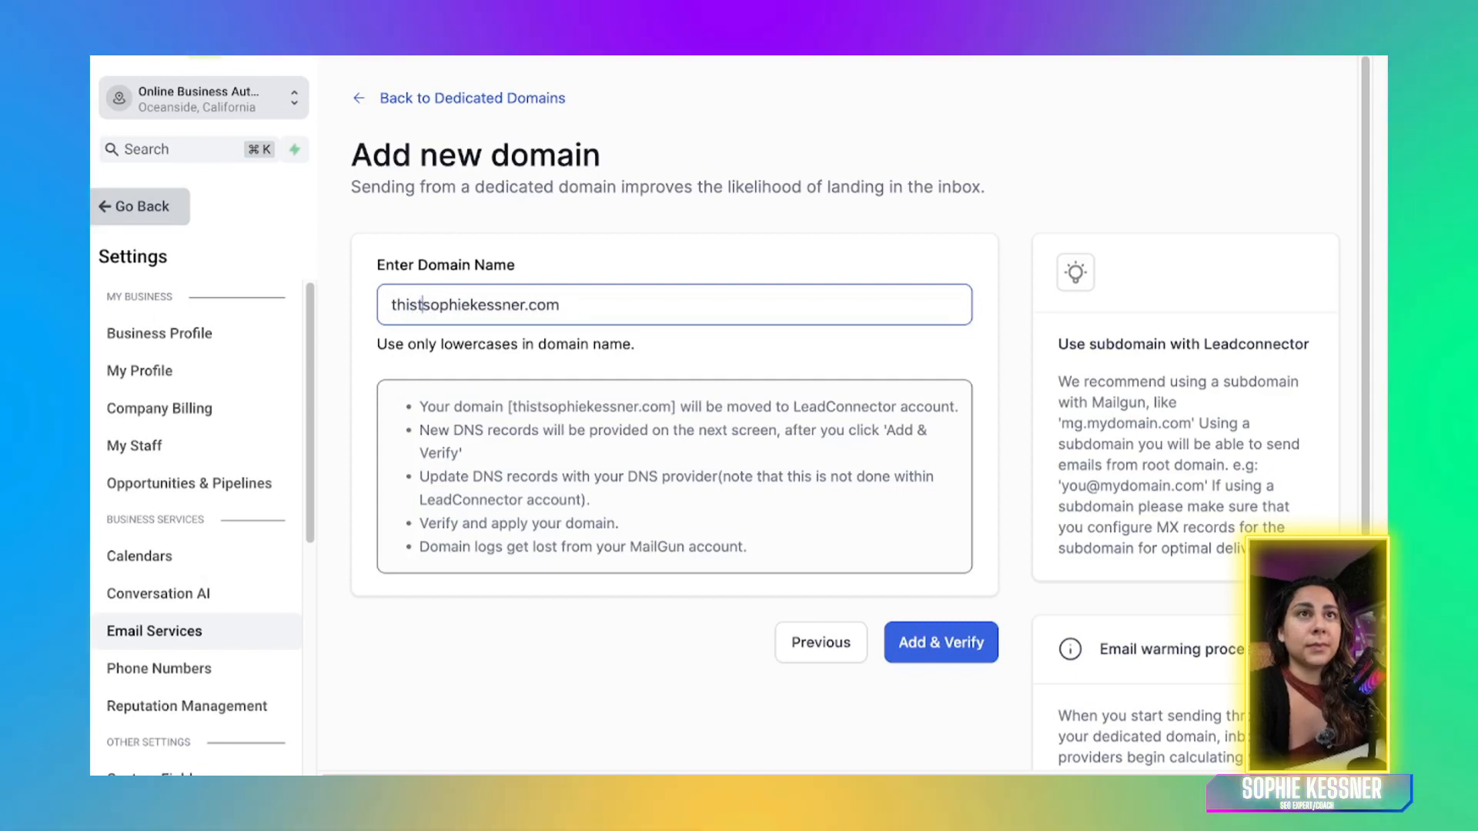
text(exthere.)
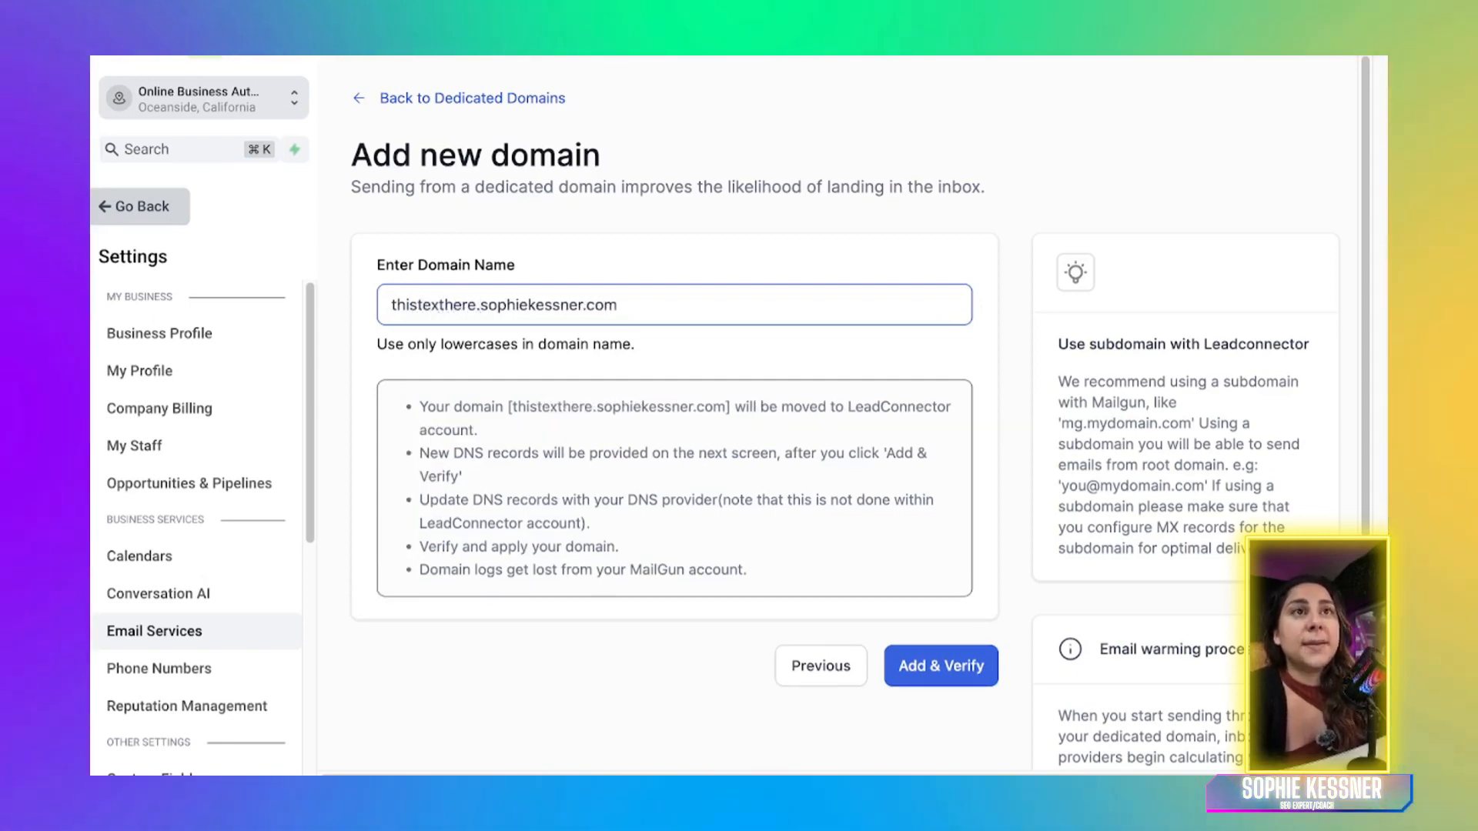
Replace the placeholder subdomain in the new domain name with "lc."
key(shift+Left)
key(shift+Left)
key(shift+Left)
key(shift+Left)
key(shift+Left)
key(shift+Left)
key(shift+Left)
key(shift+Left)
key(shift+Left)
key(shift+Left)
key(shift+Left)
key(shift+Left)
key(shift+Left)
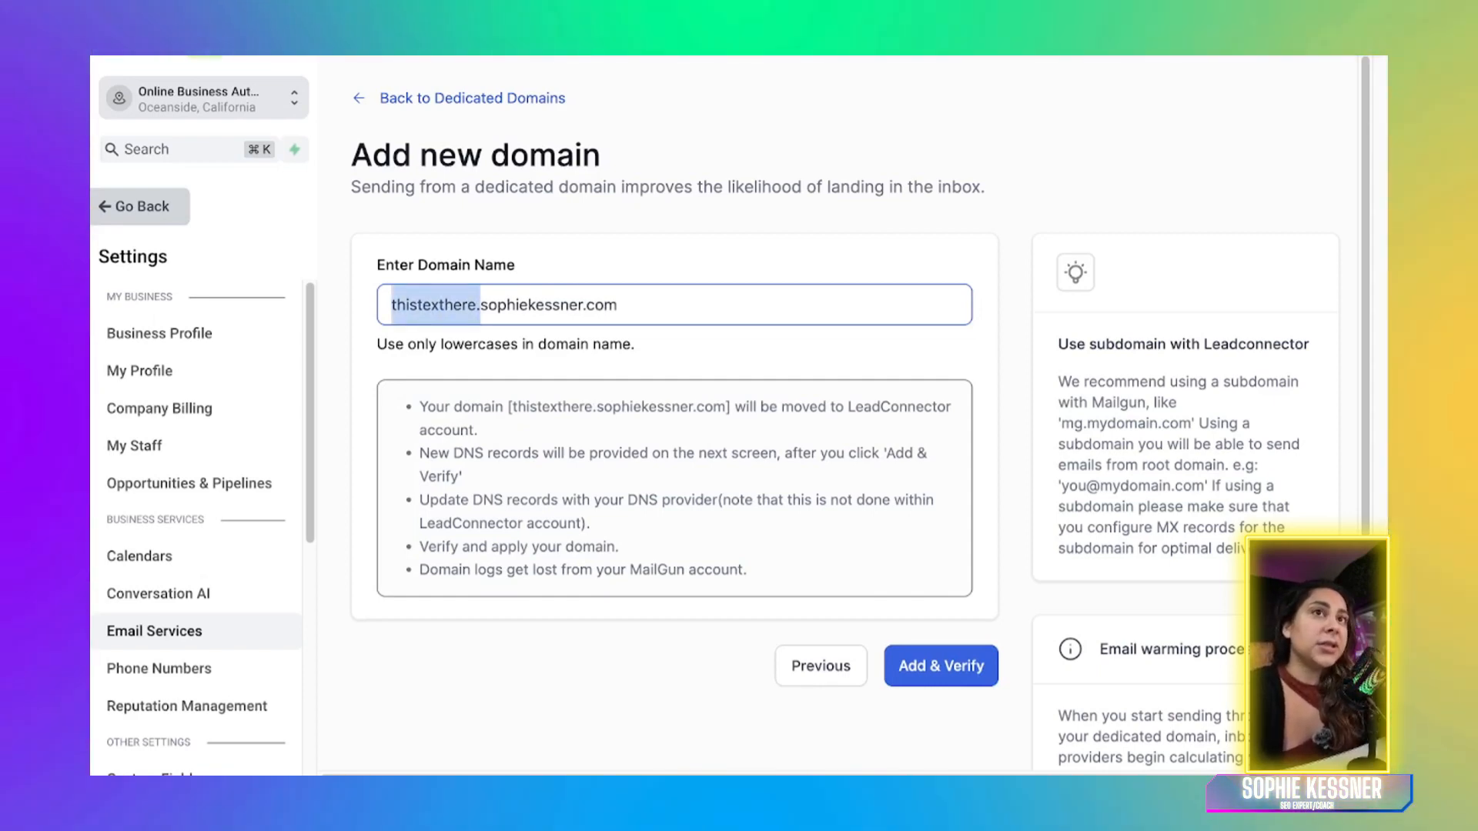
text(lc)
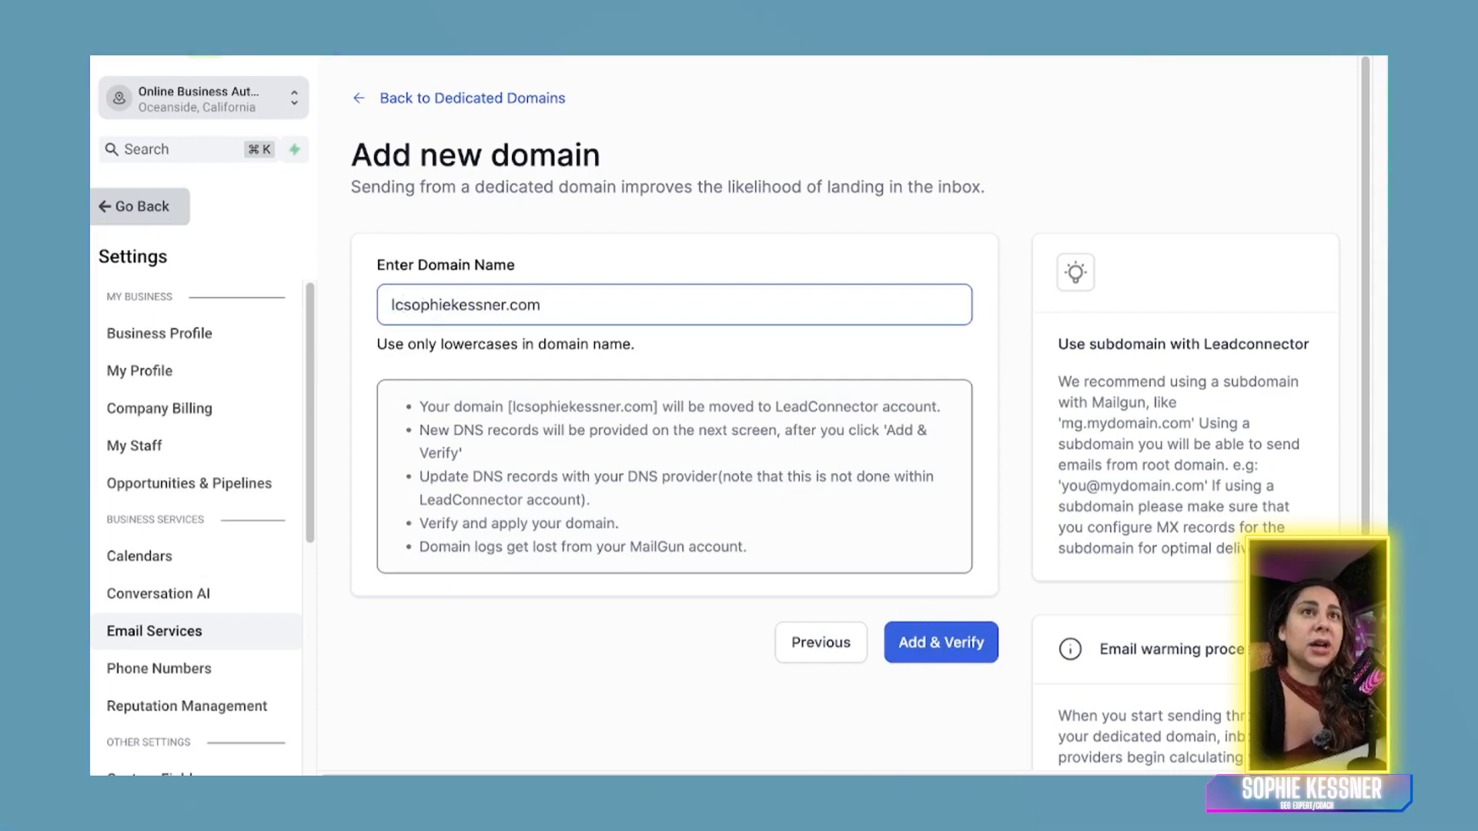
text(.)
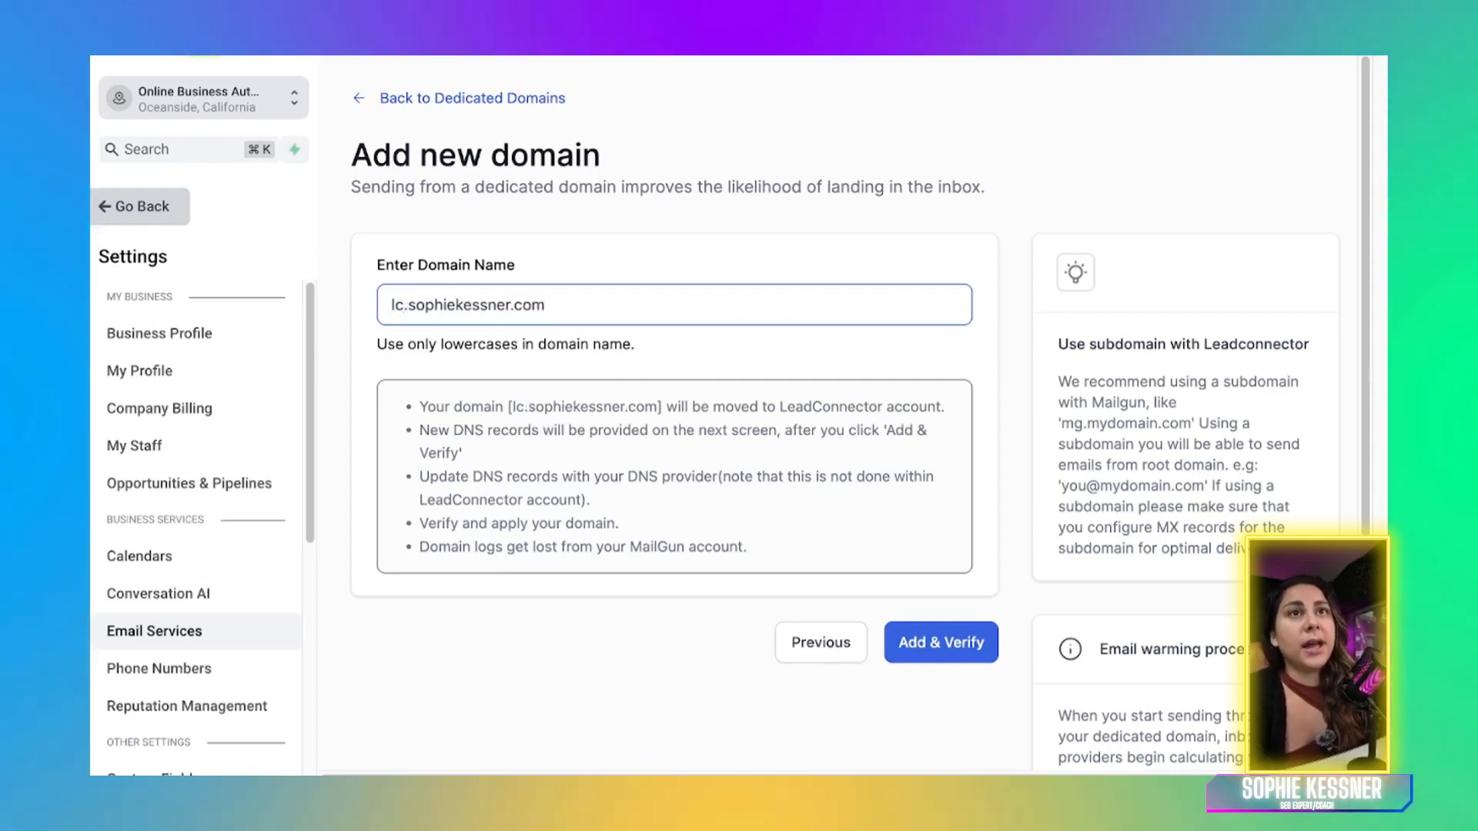
Change the subdomain prefix of the new domain name to "sk", keeping the dot before the root domain
key(BackSpace)
key(BackSpace)
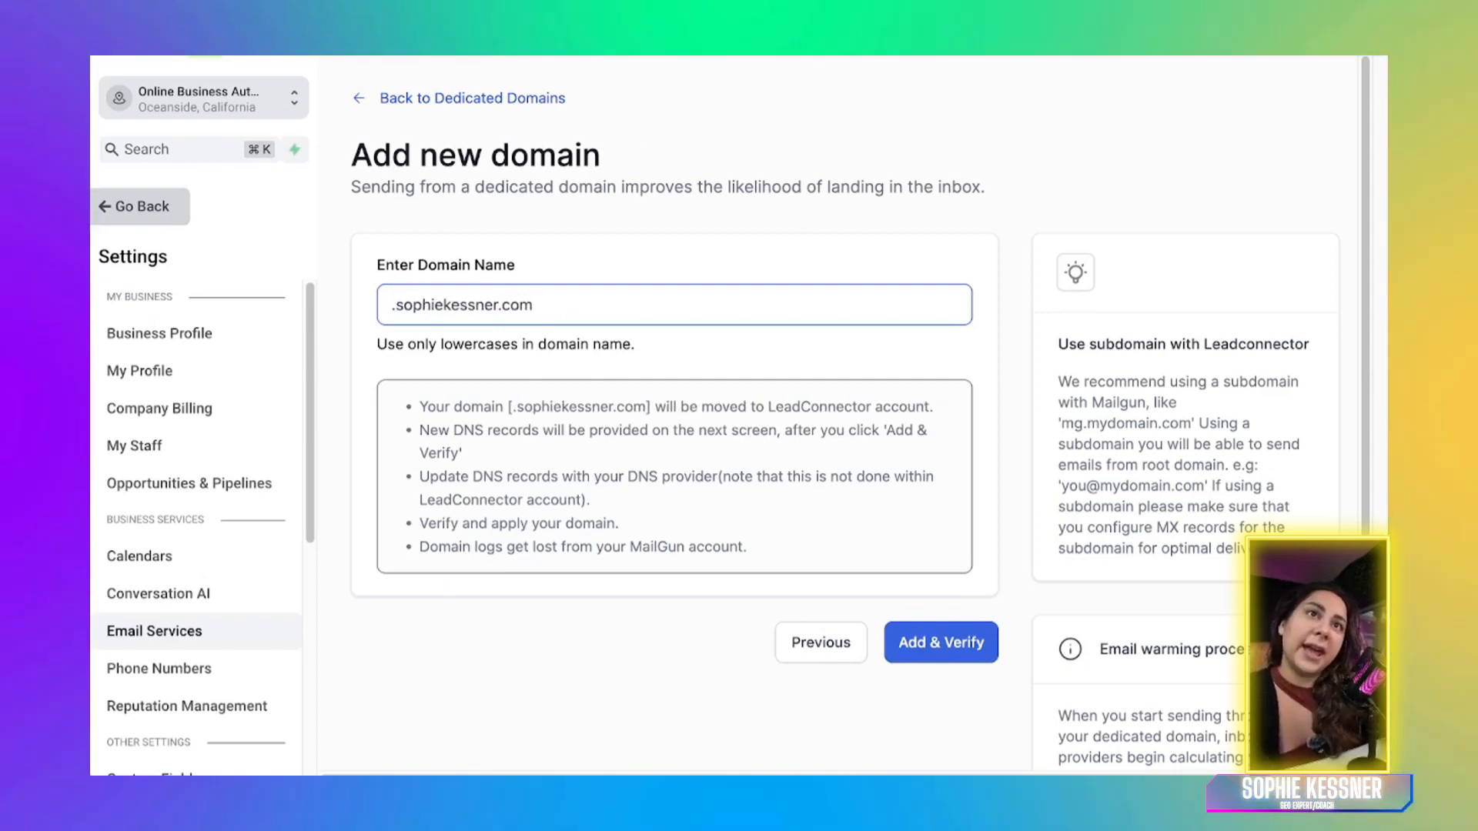
text(sk)
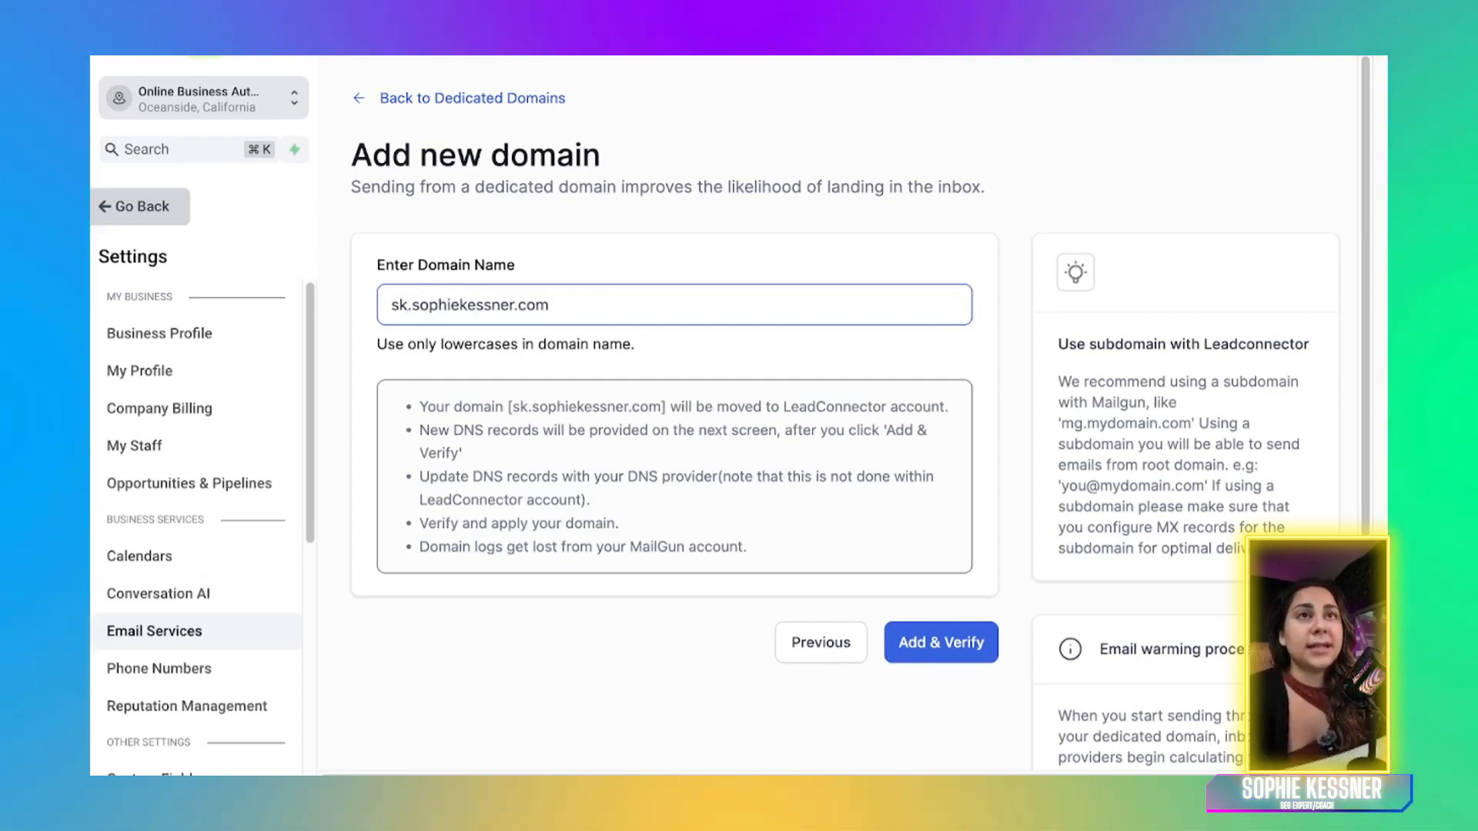
Highlight the subdomain prefix, the root domain and the full domain name in turn to examine how they are composed
key(Left)
key(Left)
key(shift+Right)
key(shift+Right)
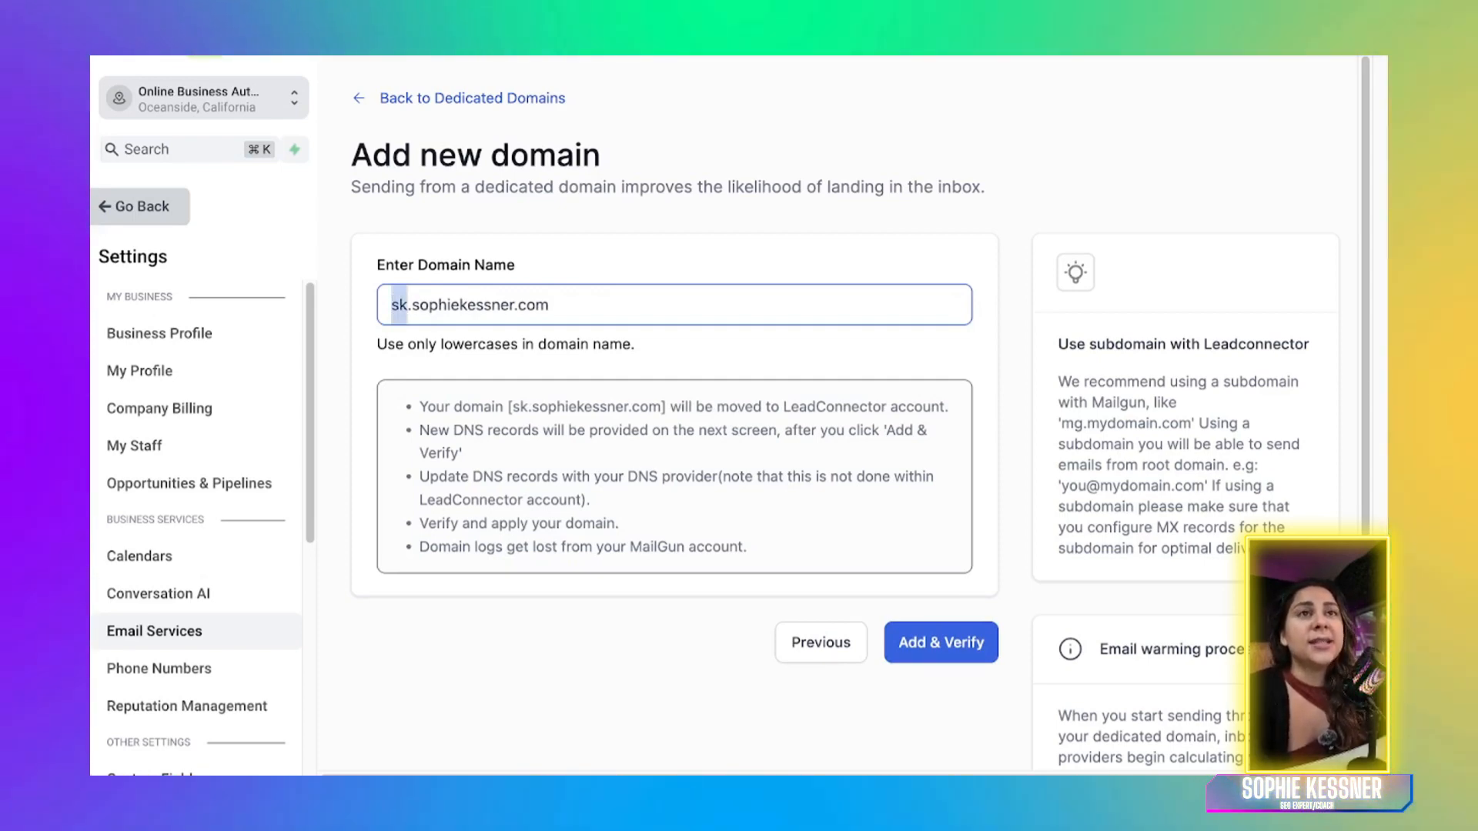
key(Left)
key(shift+Right)
key(shift+Right)
key(shift+Right)
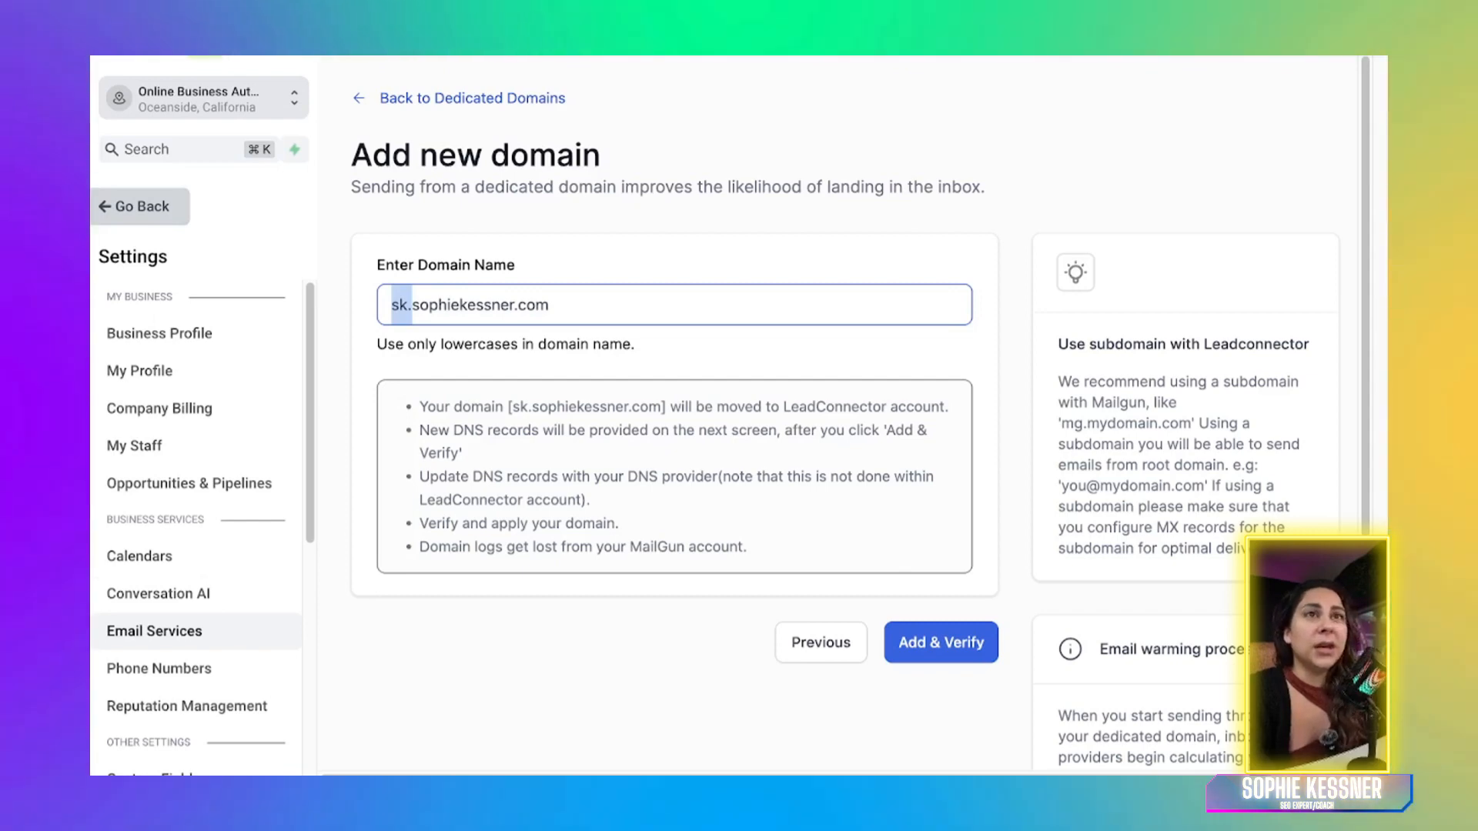
key(Right)
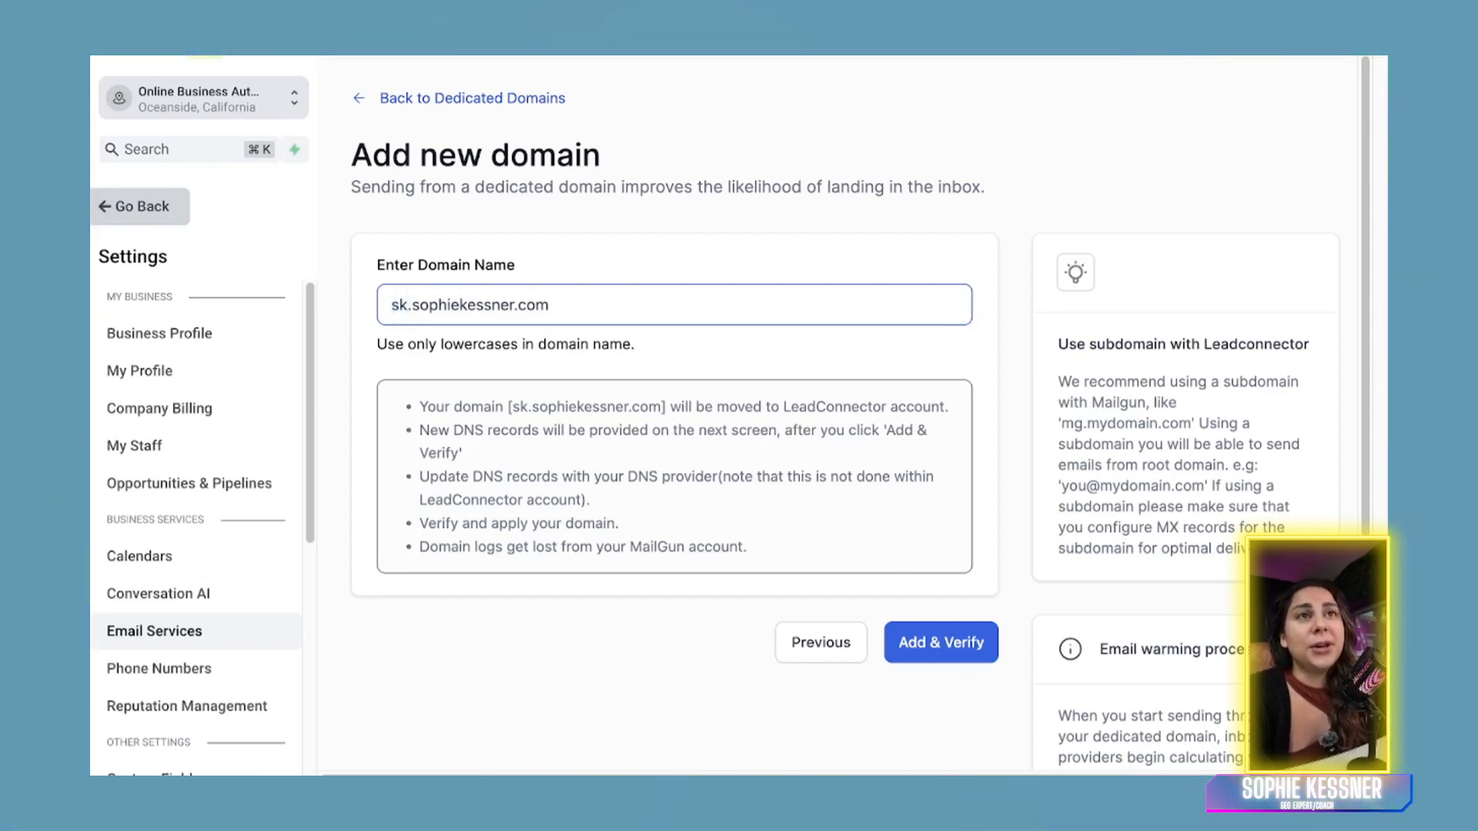
key(shift+Right)
key(shift+Right)
key(shift+End)
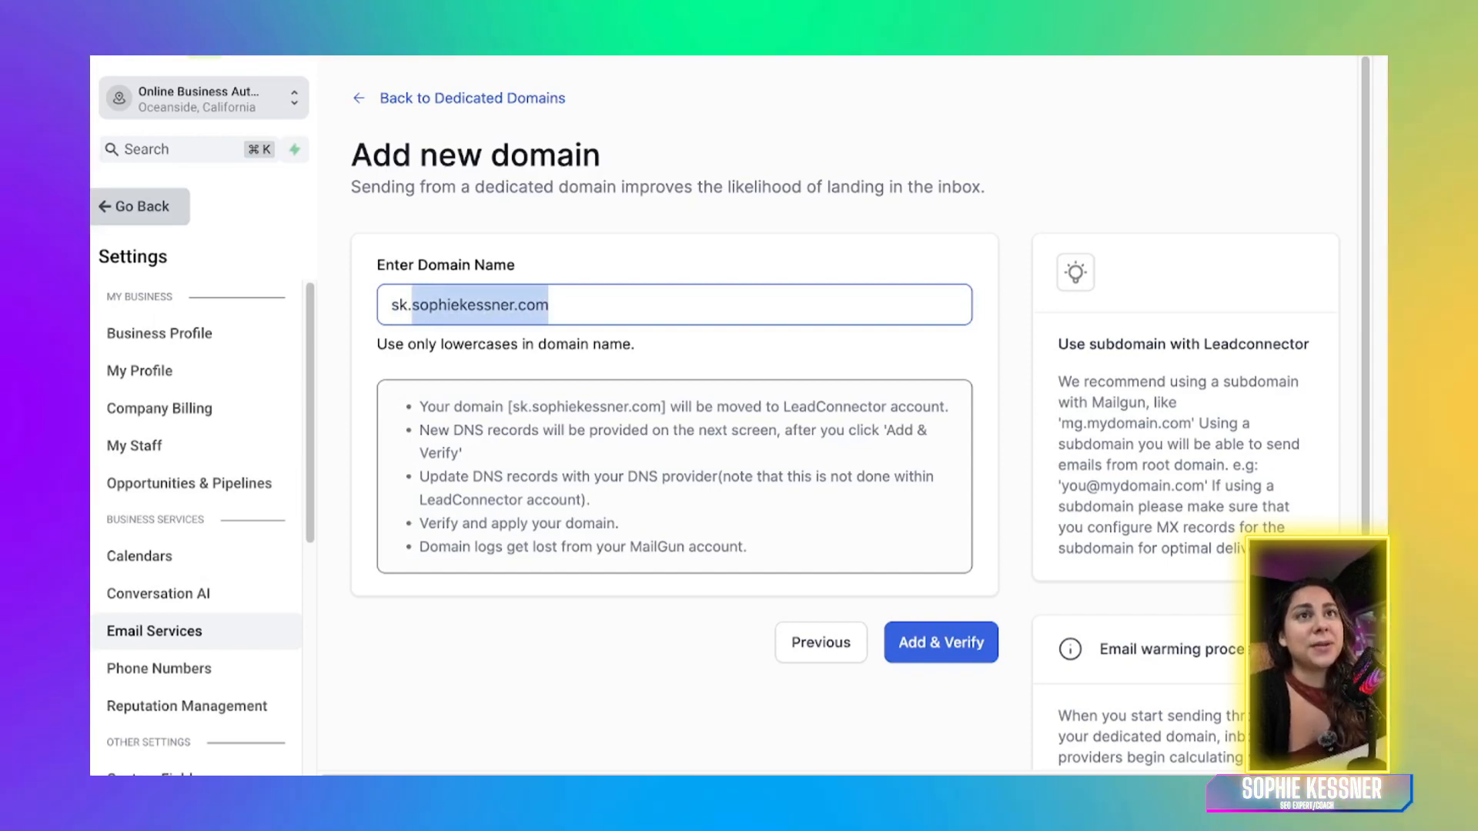
key(Left)
key(shift+Left)
key(shift+Left)
key(shift+Left)
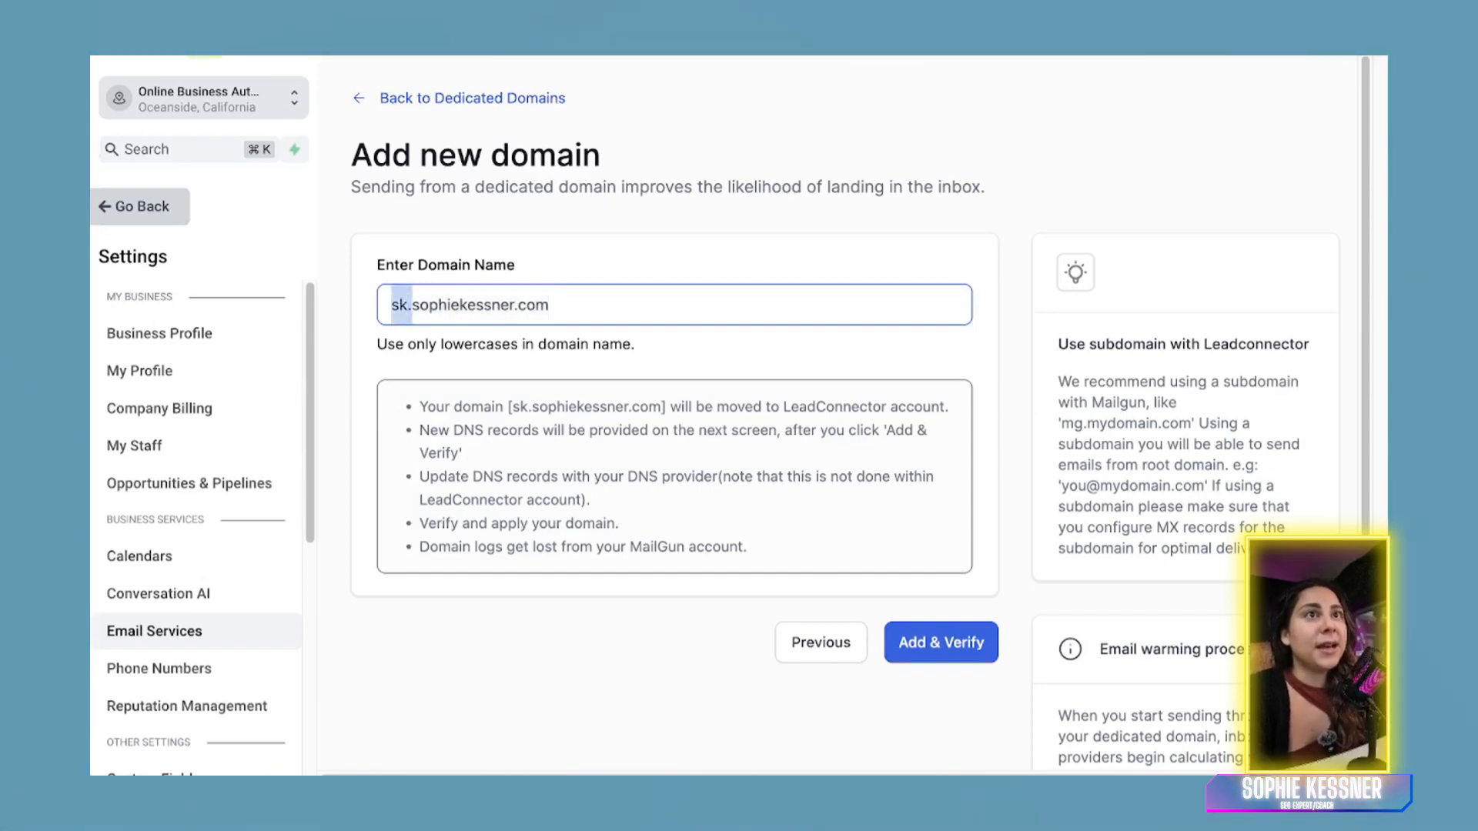
key(super+a)
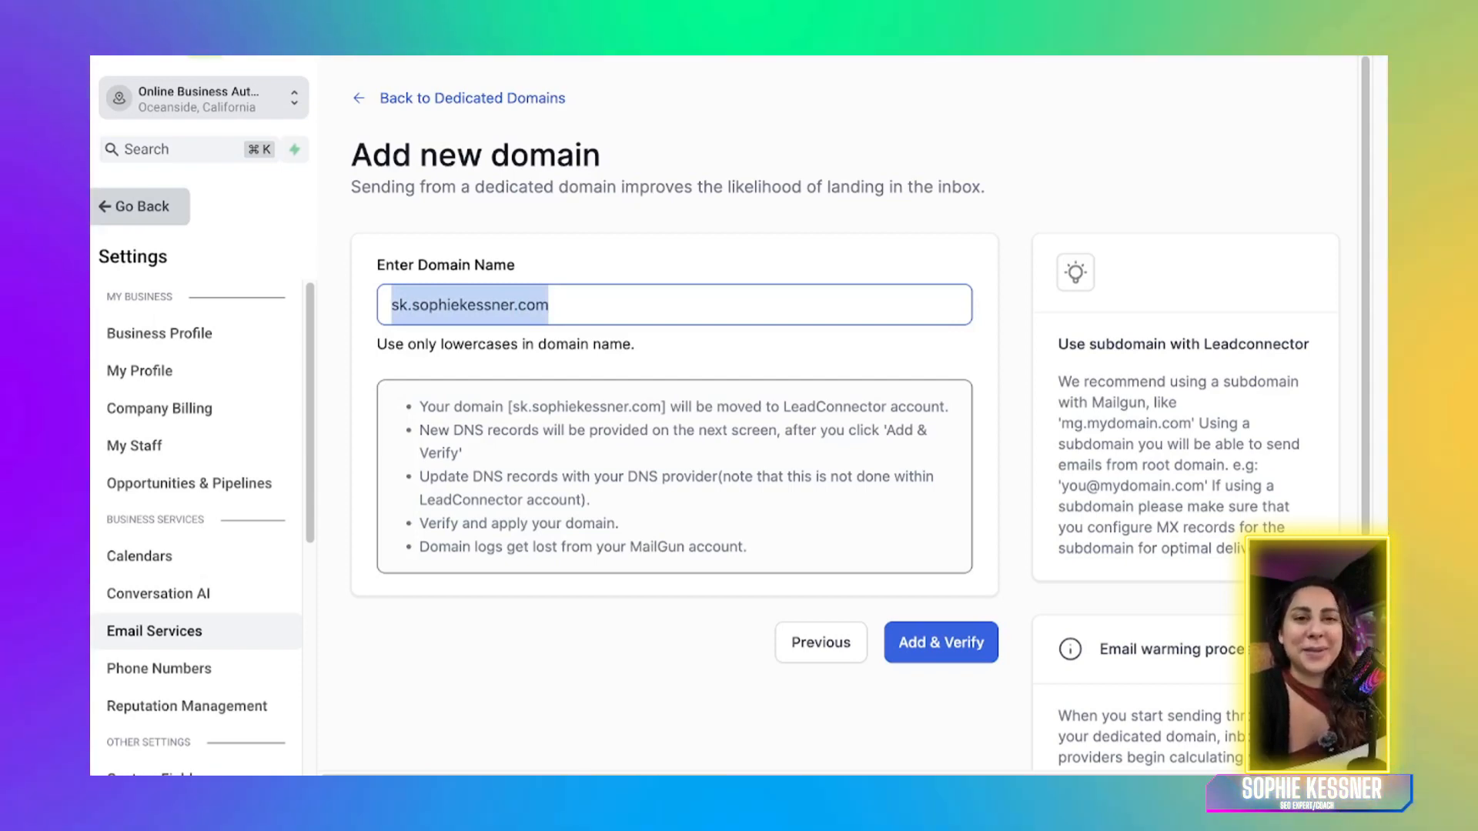
key(Right)
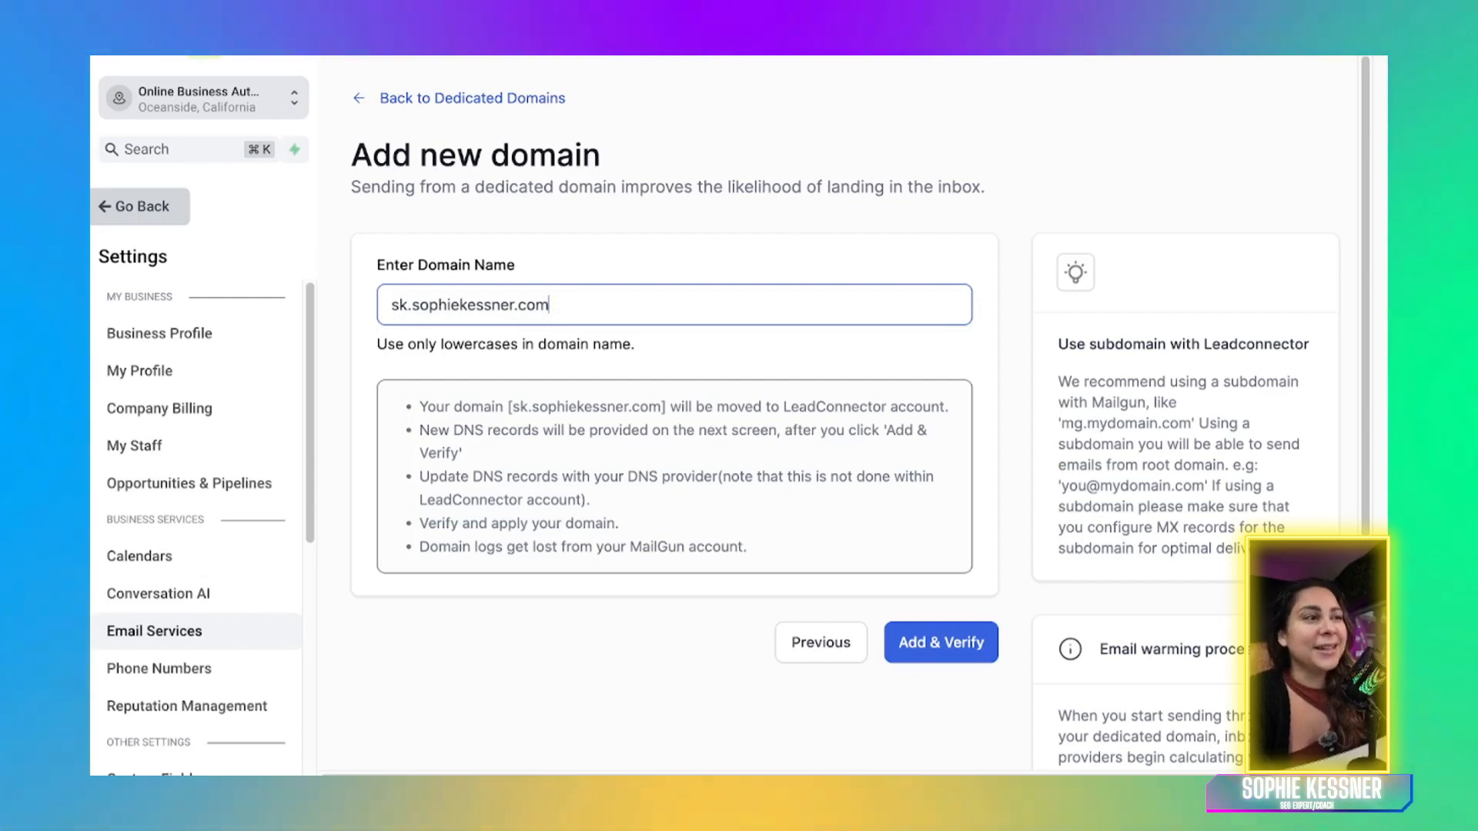
Review the email warming process notes and return to the dedicated domains without adding the new one
scroll(829, 425, down, 5)
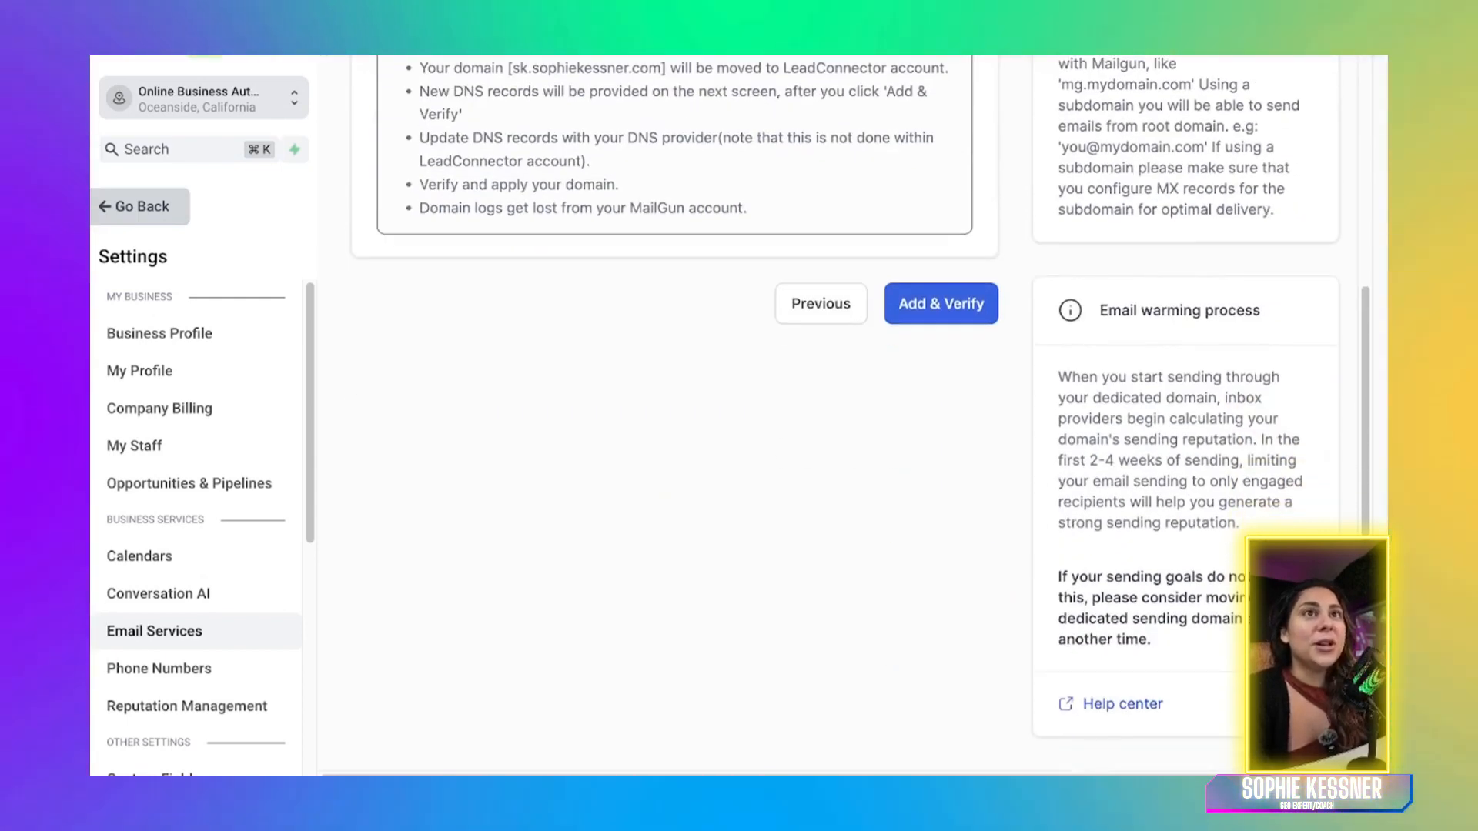
scroll(829, 425, up, 3)
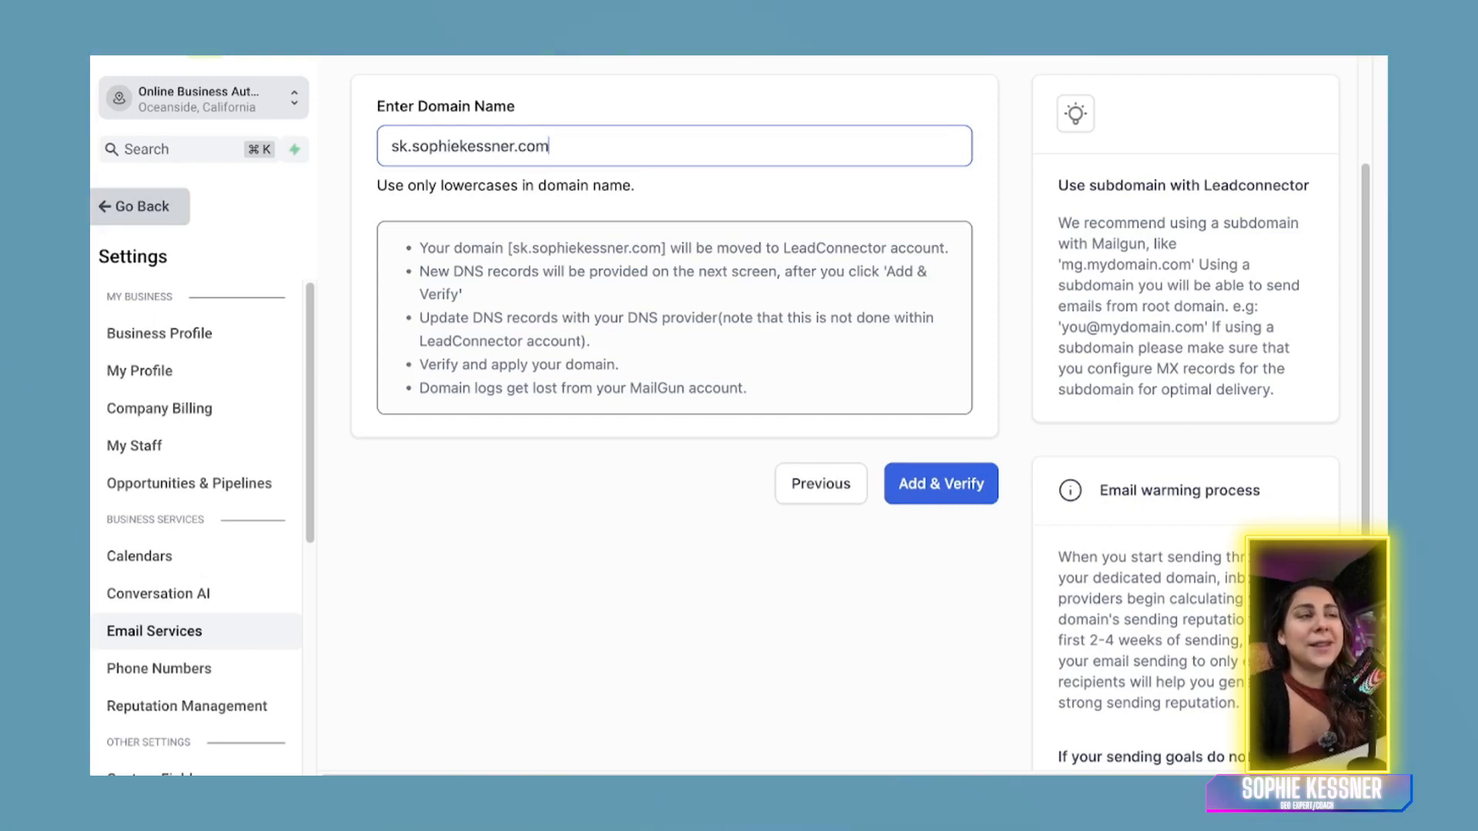
scroll(839, 415, up, 1)
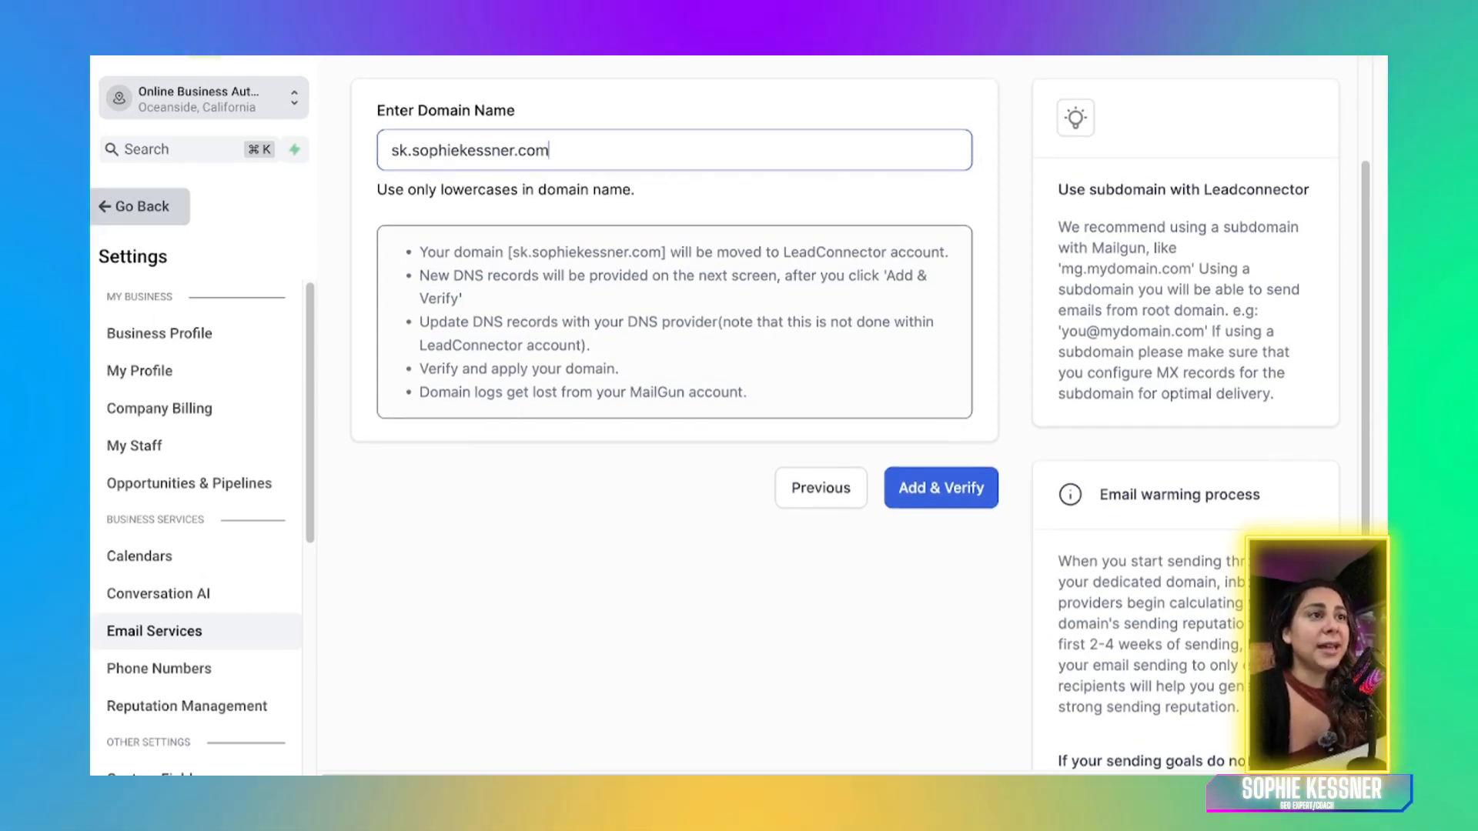
scroll(839, 415, up, 2)
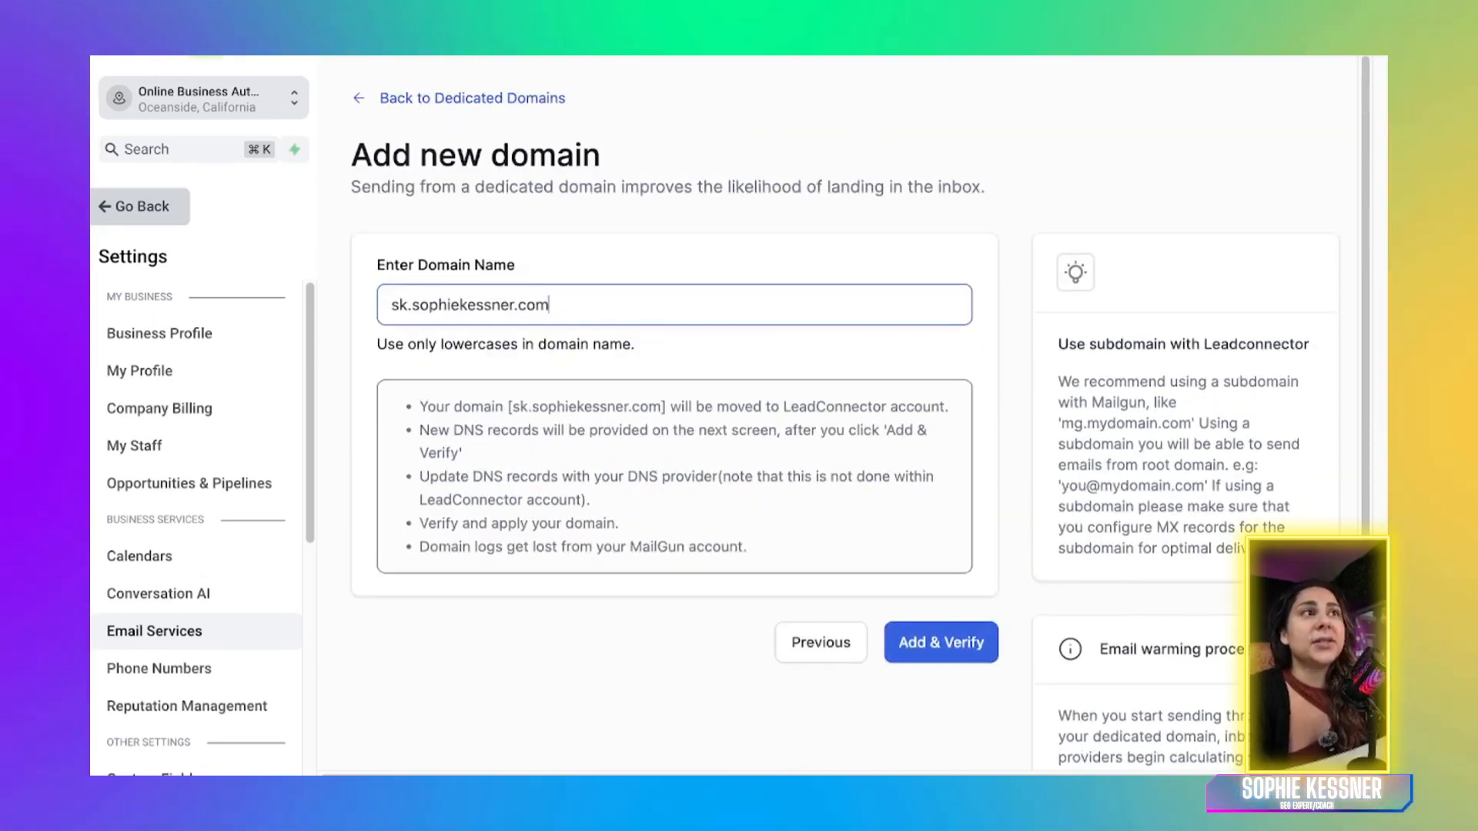
click(471, 98)
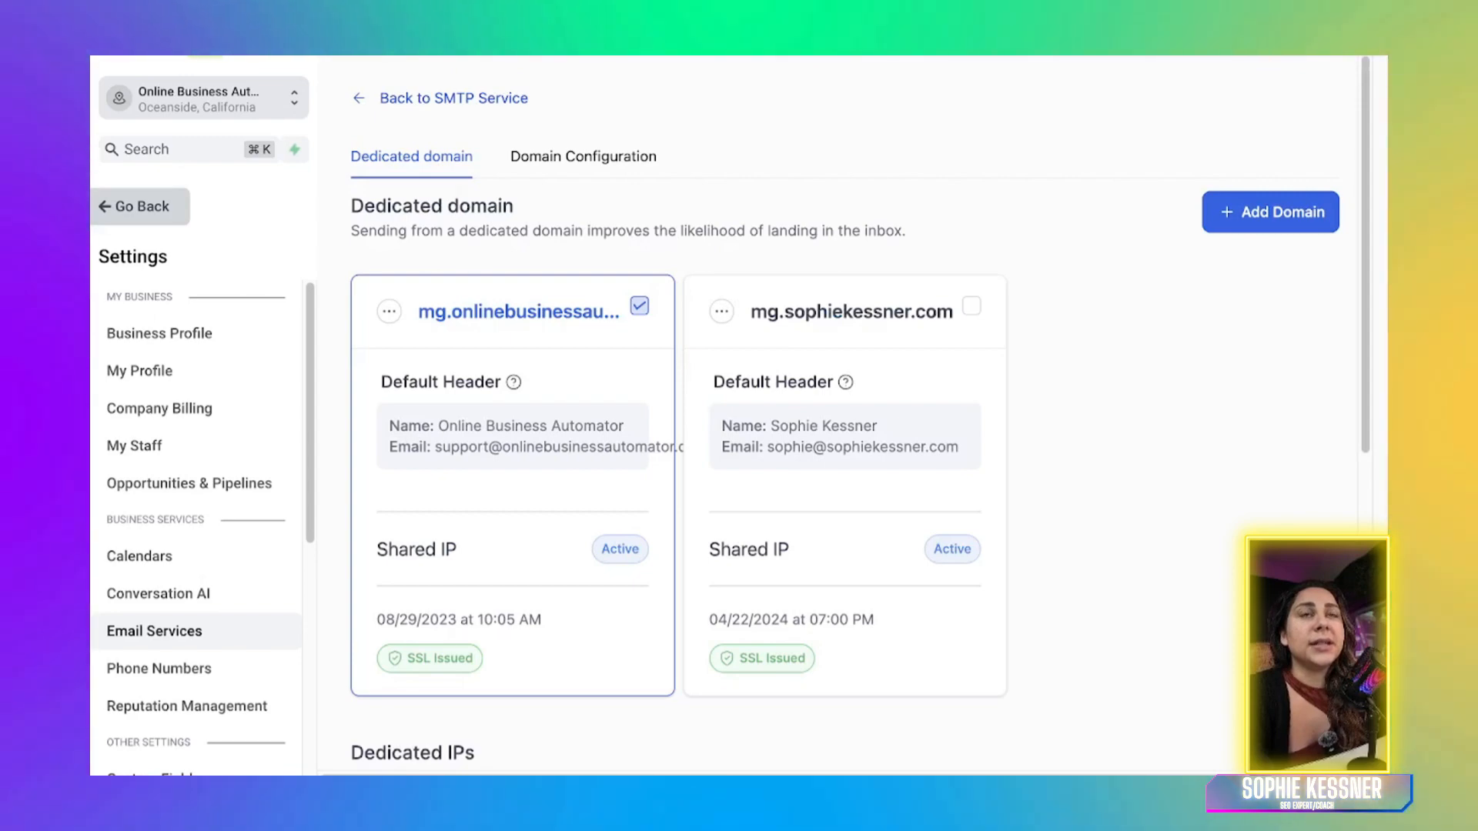
Open the DNS records of the mg.onlinebusinessautomator.com domain and review their types, hostnames, values and verification status
click(389, 311)
click(377, 93)
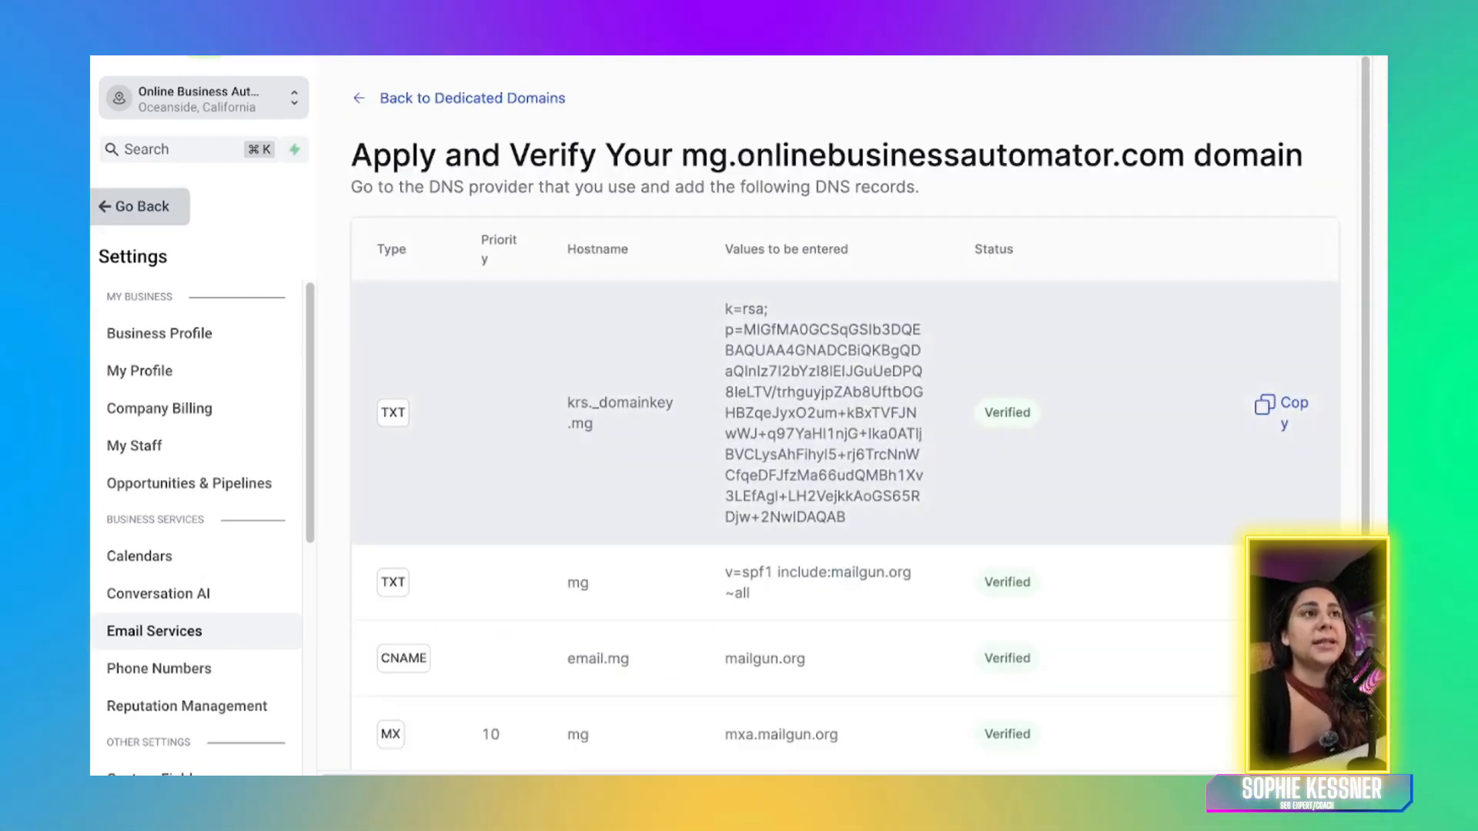
scroll(845, 431, down, 4)
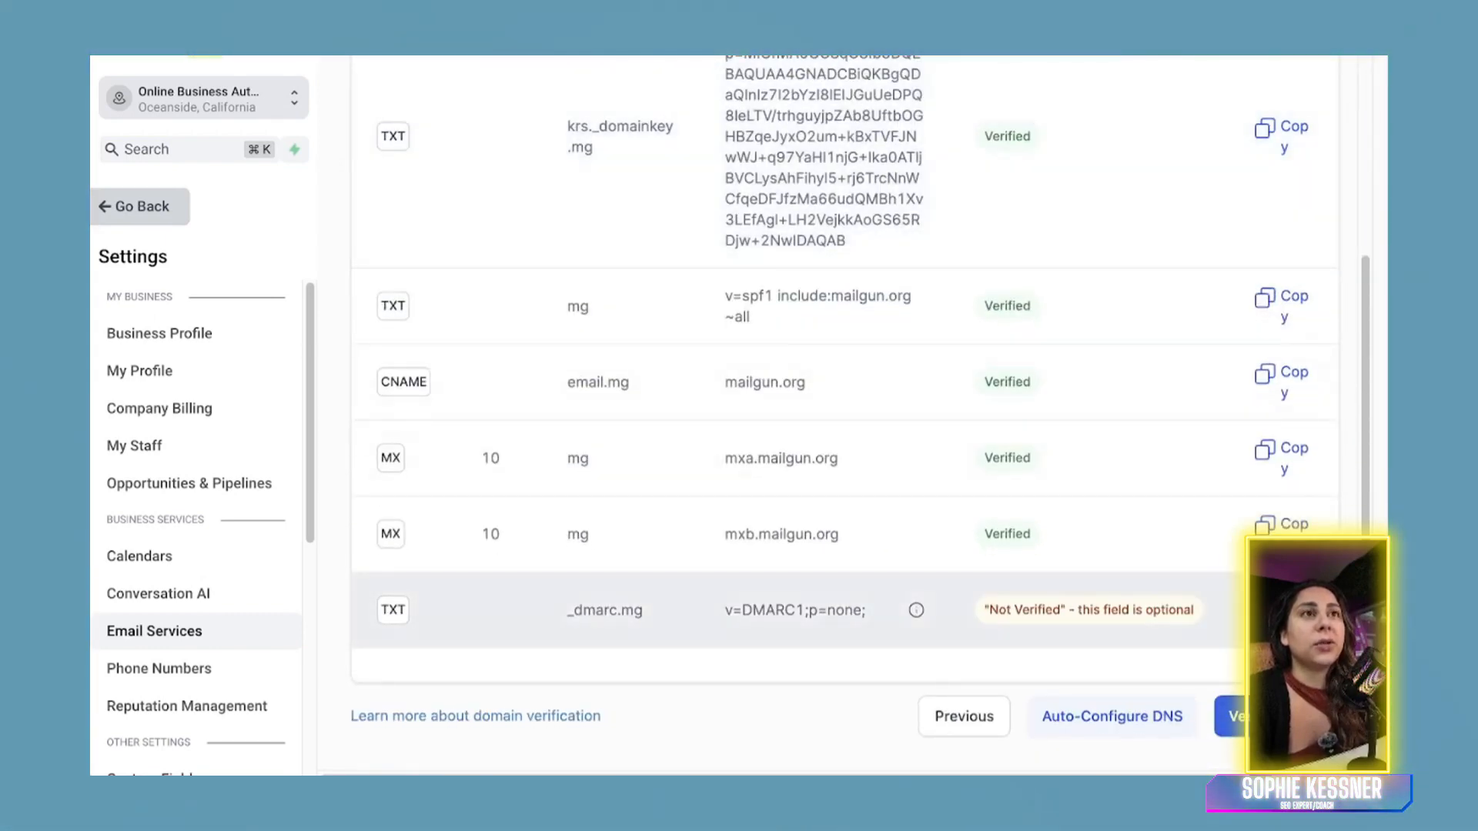
scroll(844, 308, up, 2)
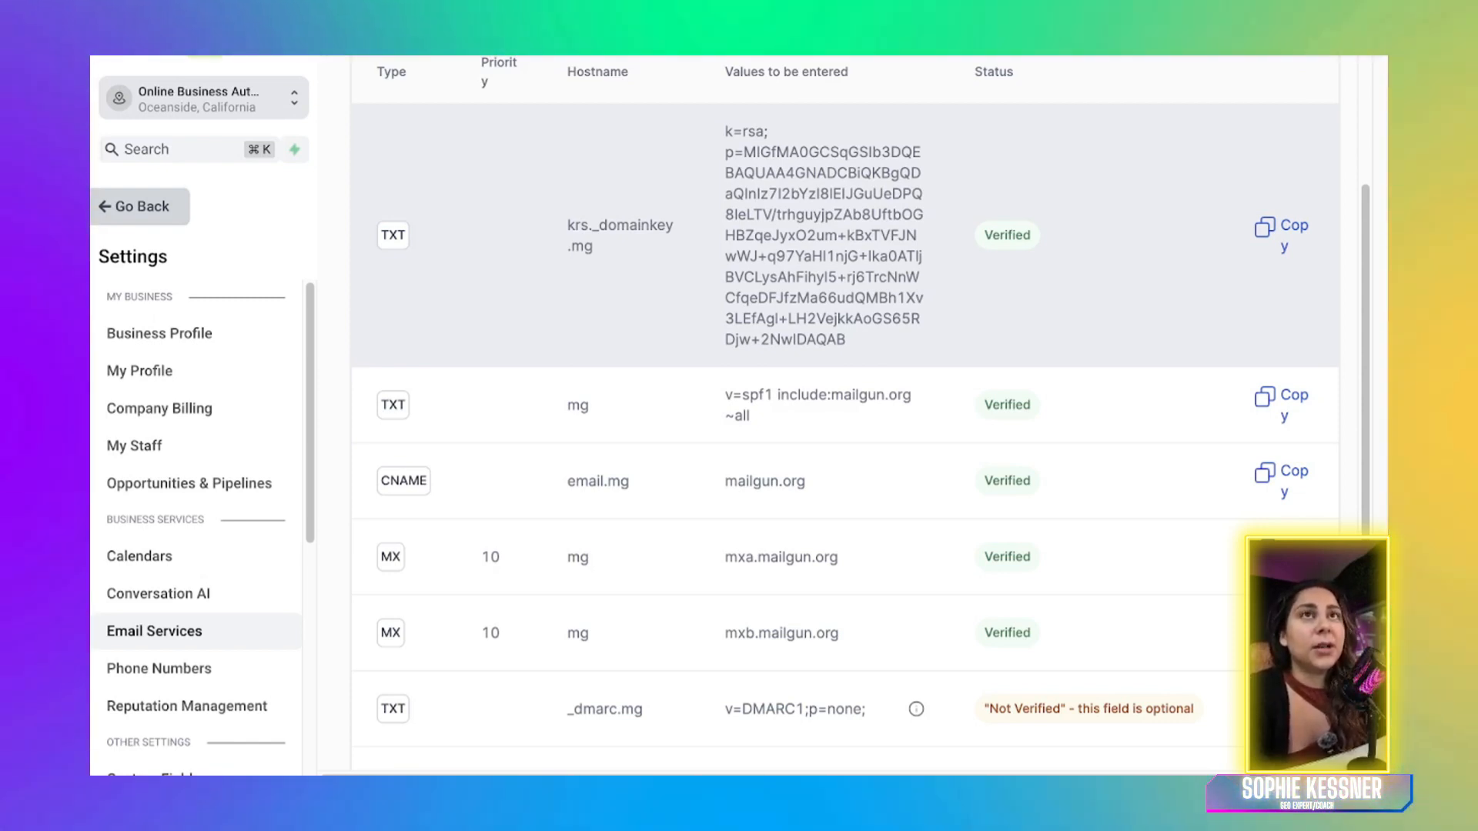
scroll(840, 424, up, 1)
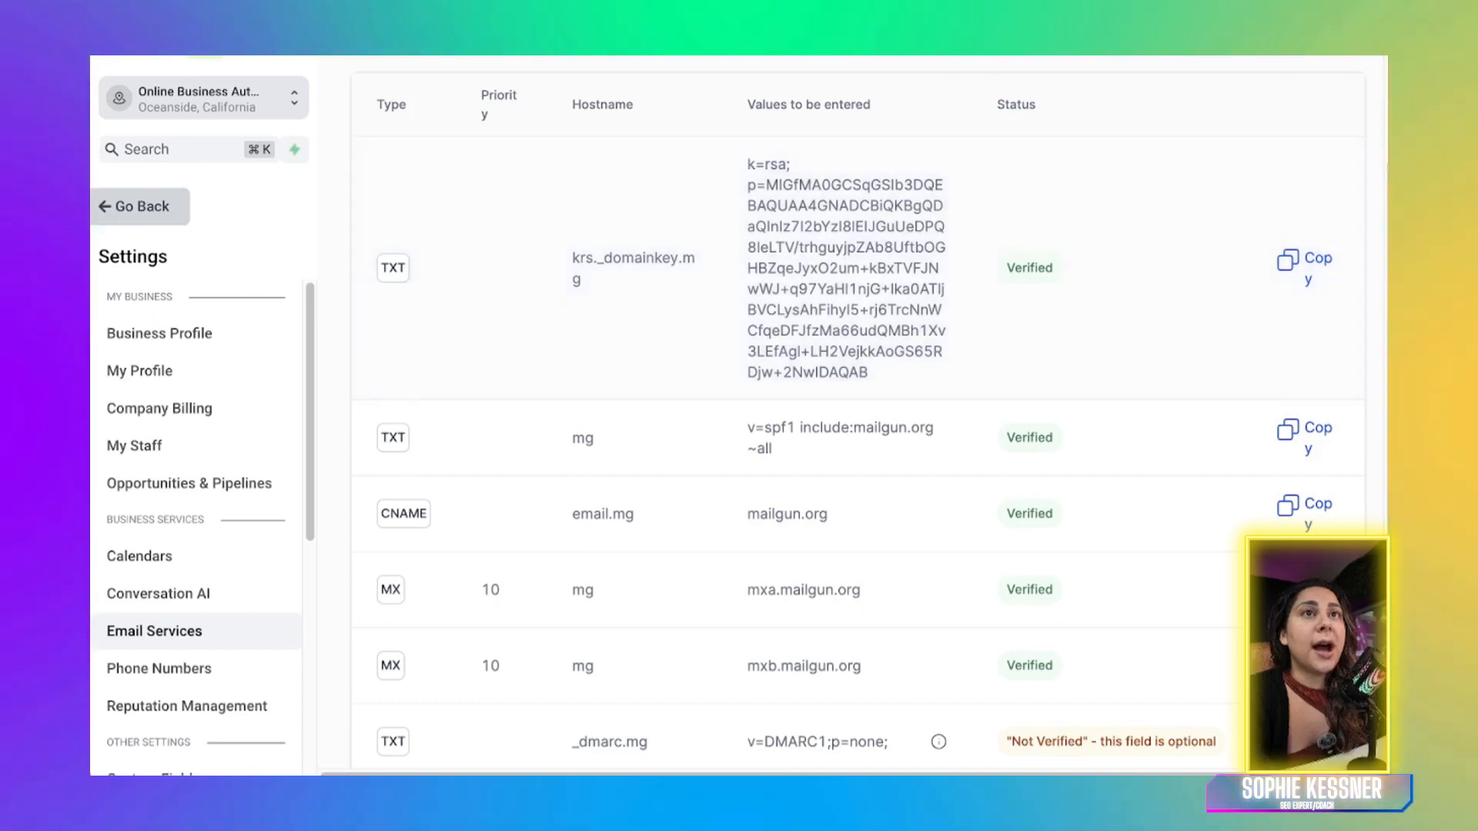
scroll(858, 416, up, 1)
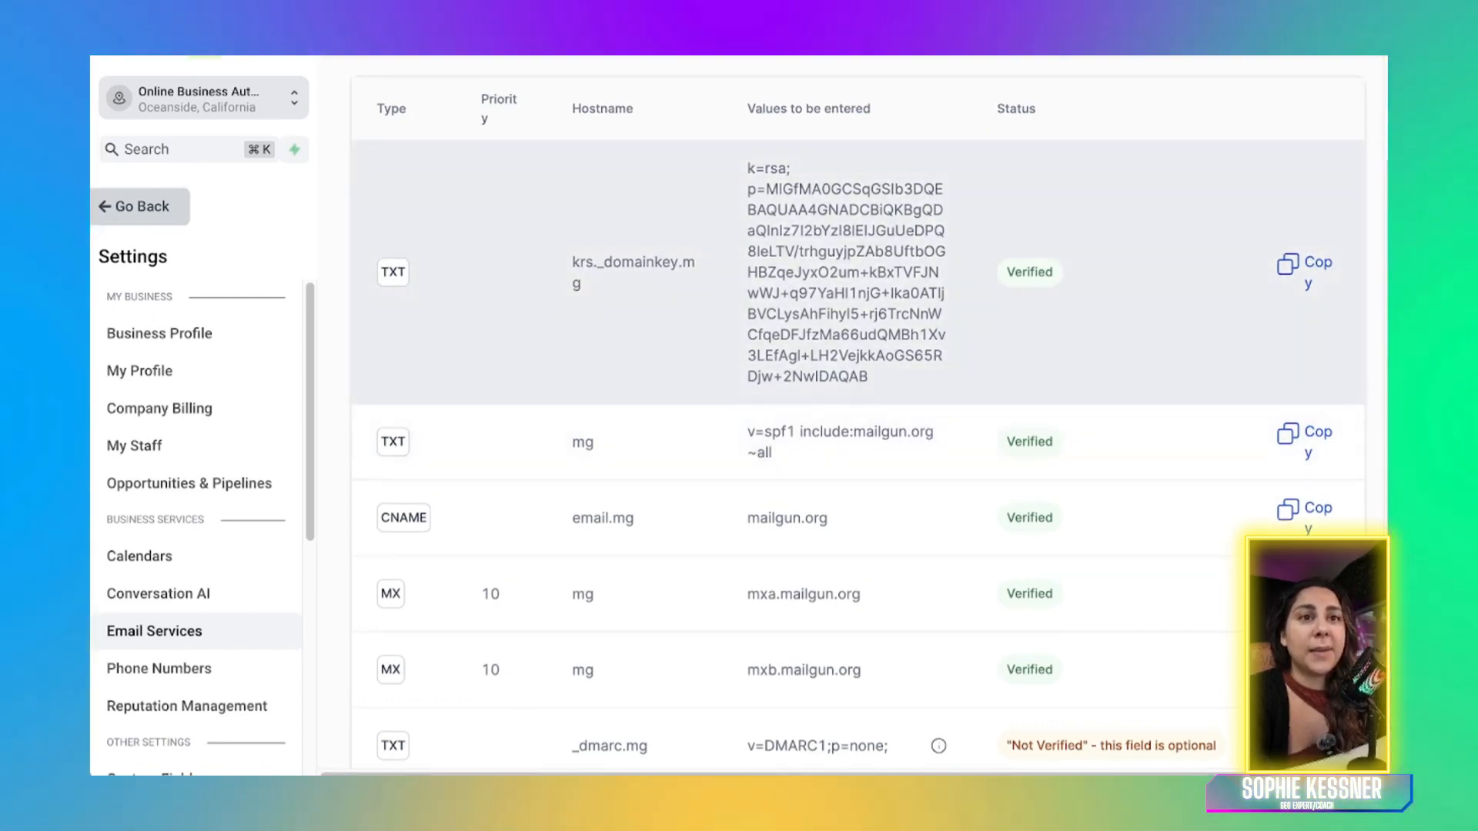
scroll(857, 416, down, 3)
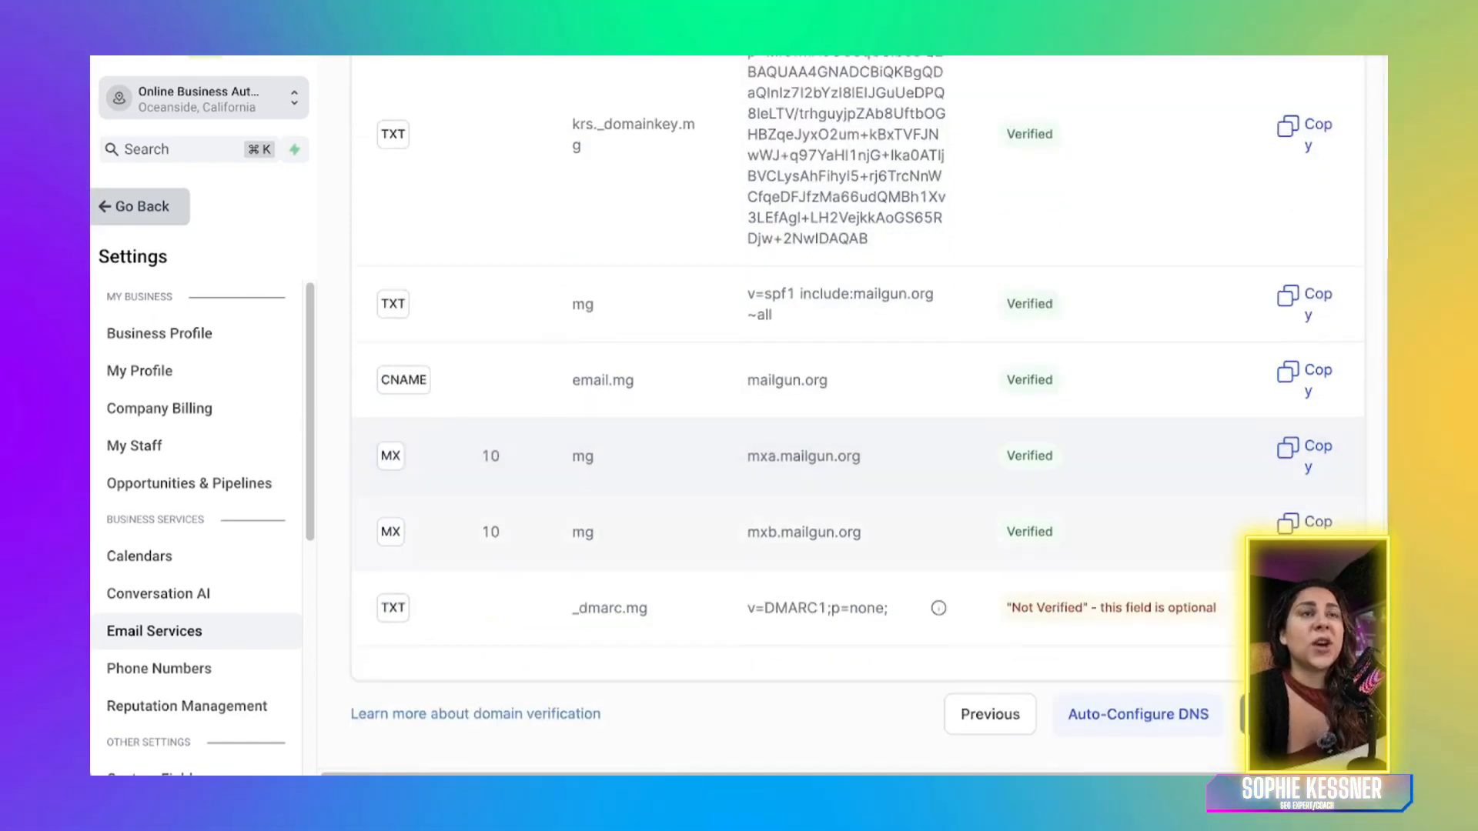
scroll(857, 416, up, 4)
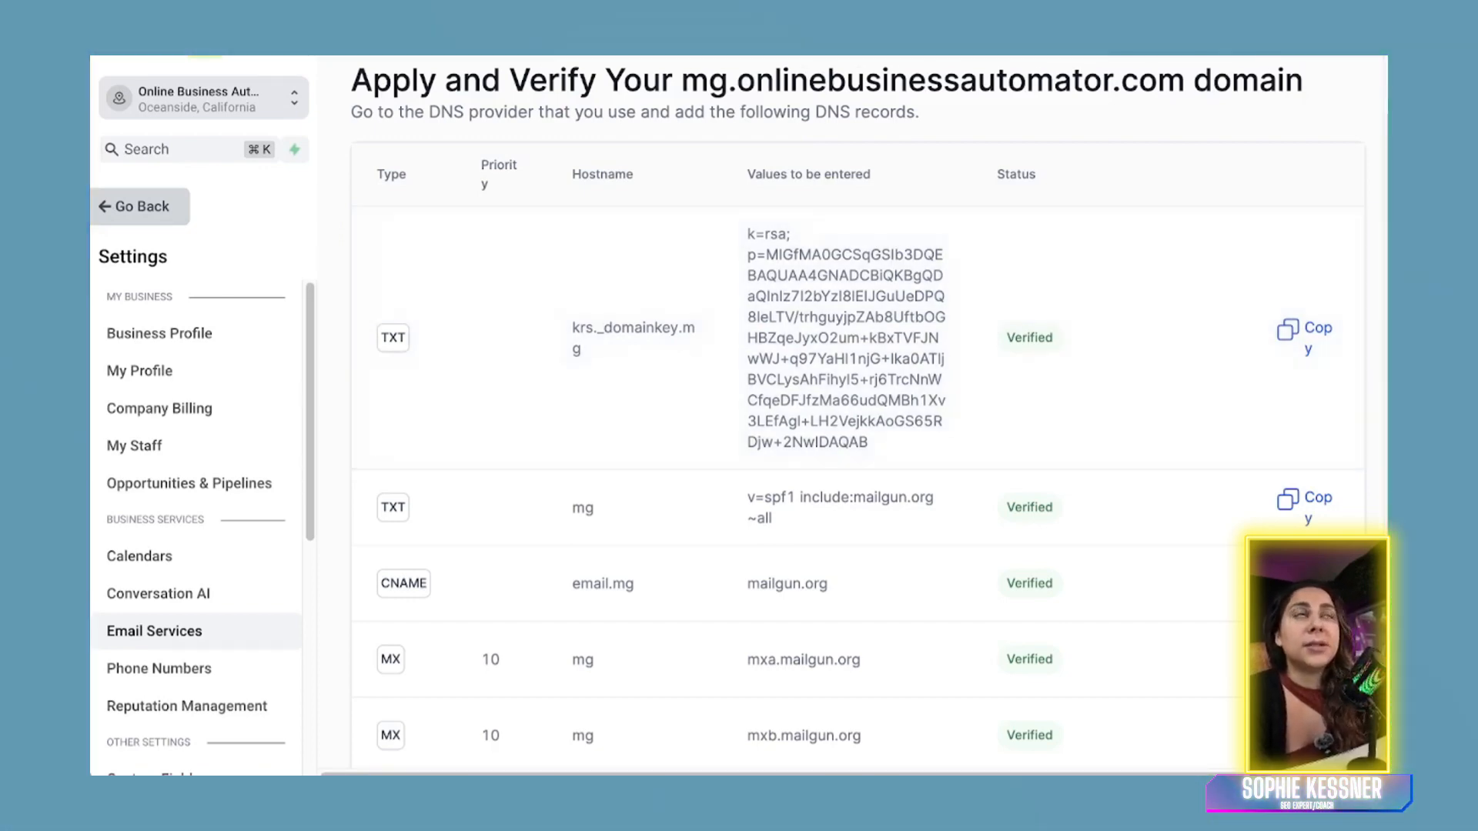
Switch to the Kinsta site's domains, open the linked DNS zone of onlinebusinessautomator.com and permanently dismiss the search hint
key(super+t)
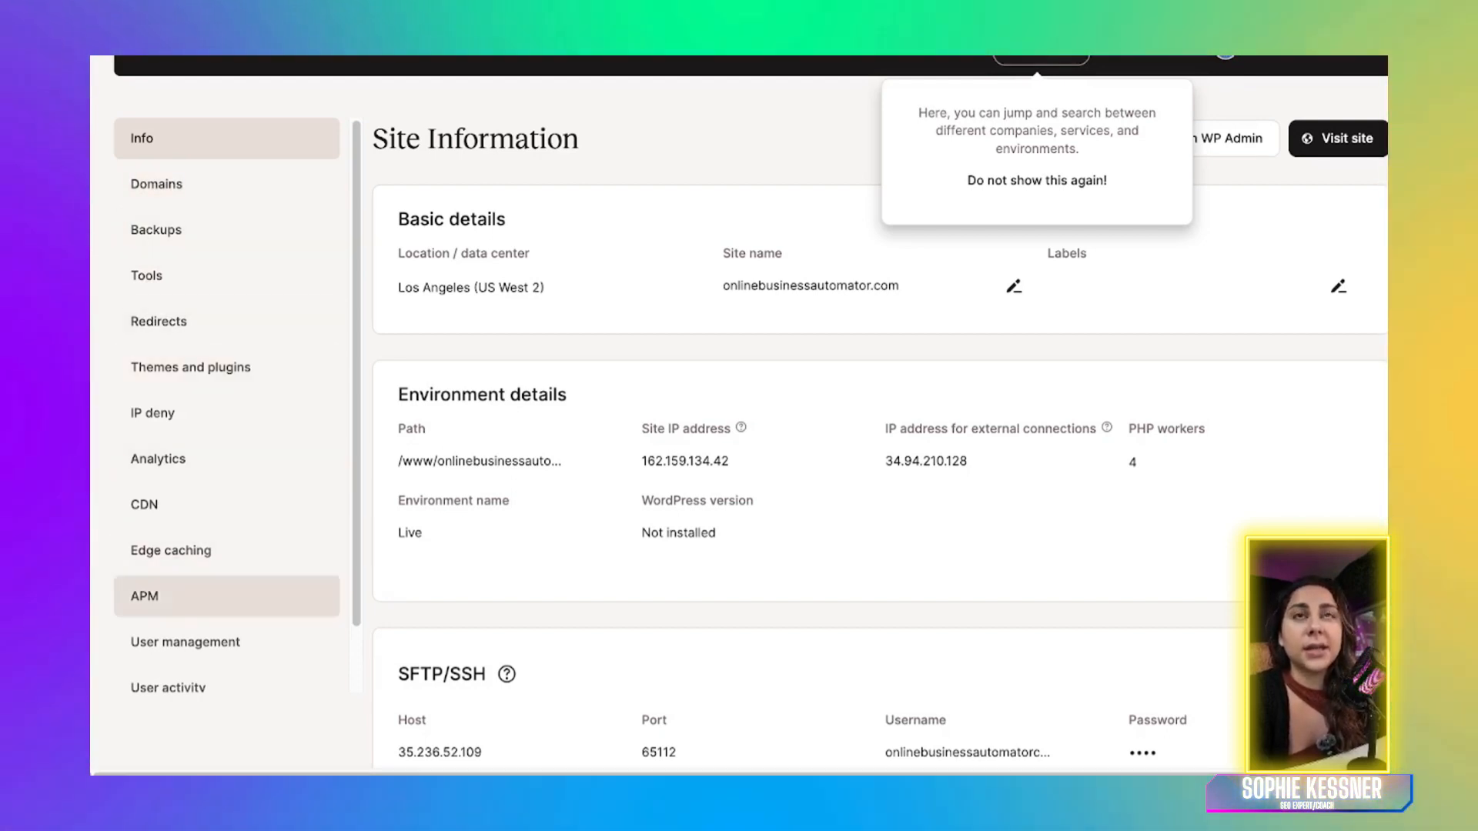
click(184, 184)
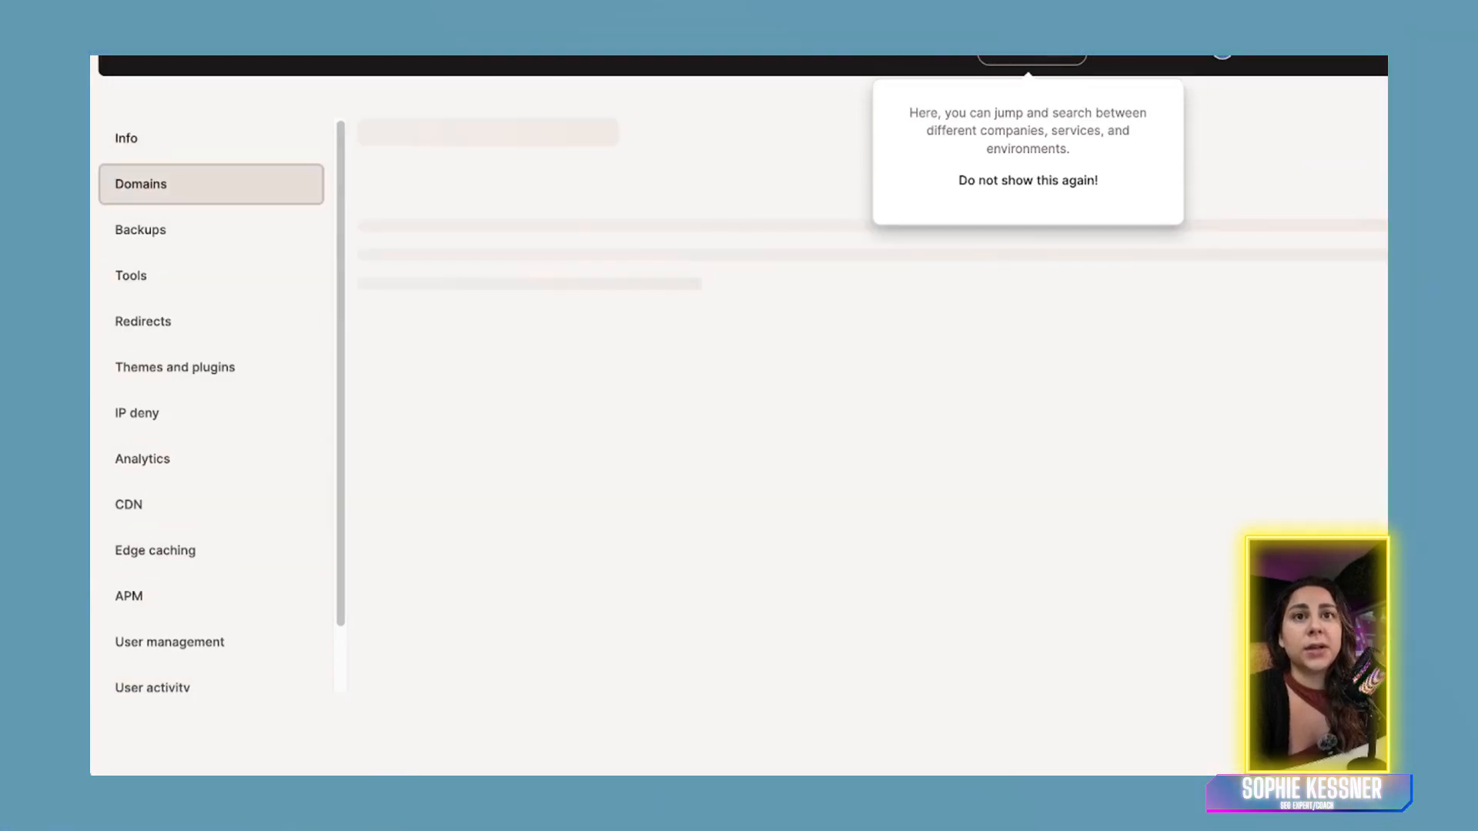
scroll(880, 461, down, 1)
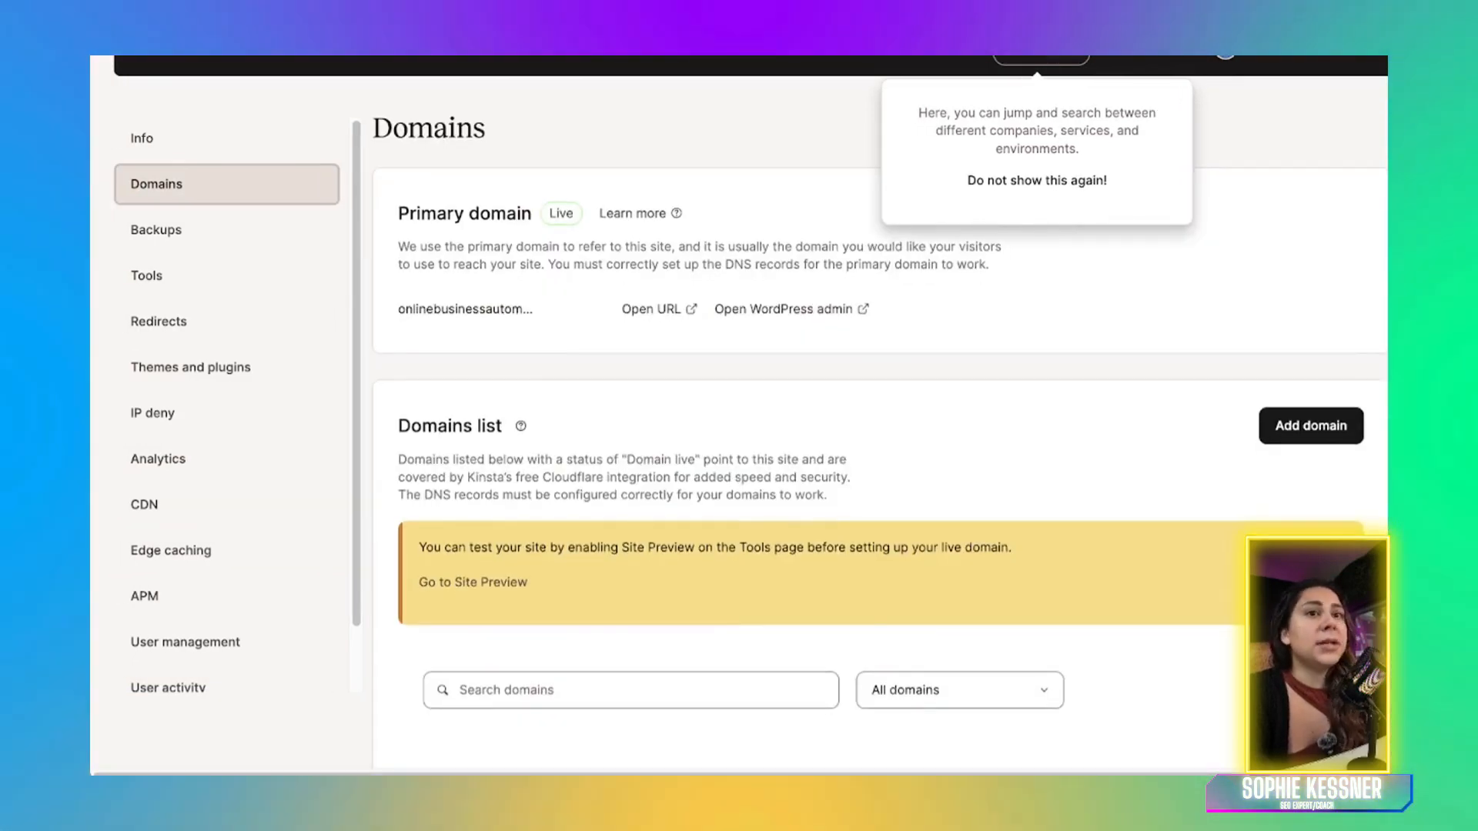
scroll(881, 462, down, 1)
scroll(880, 462, down, 3)
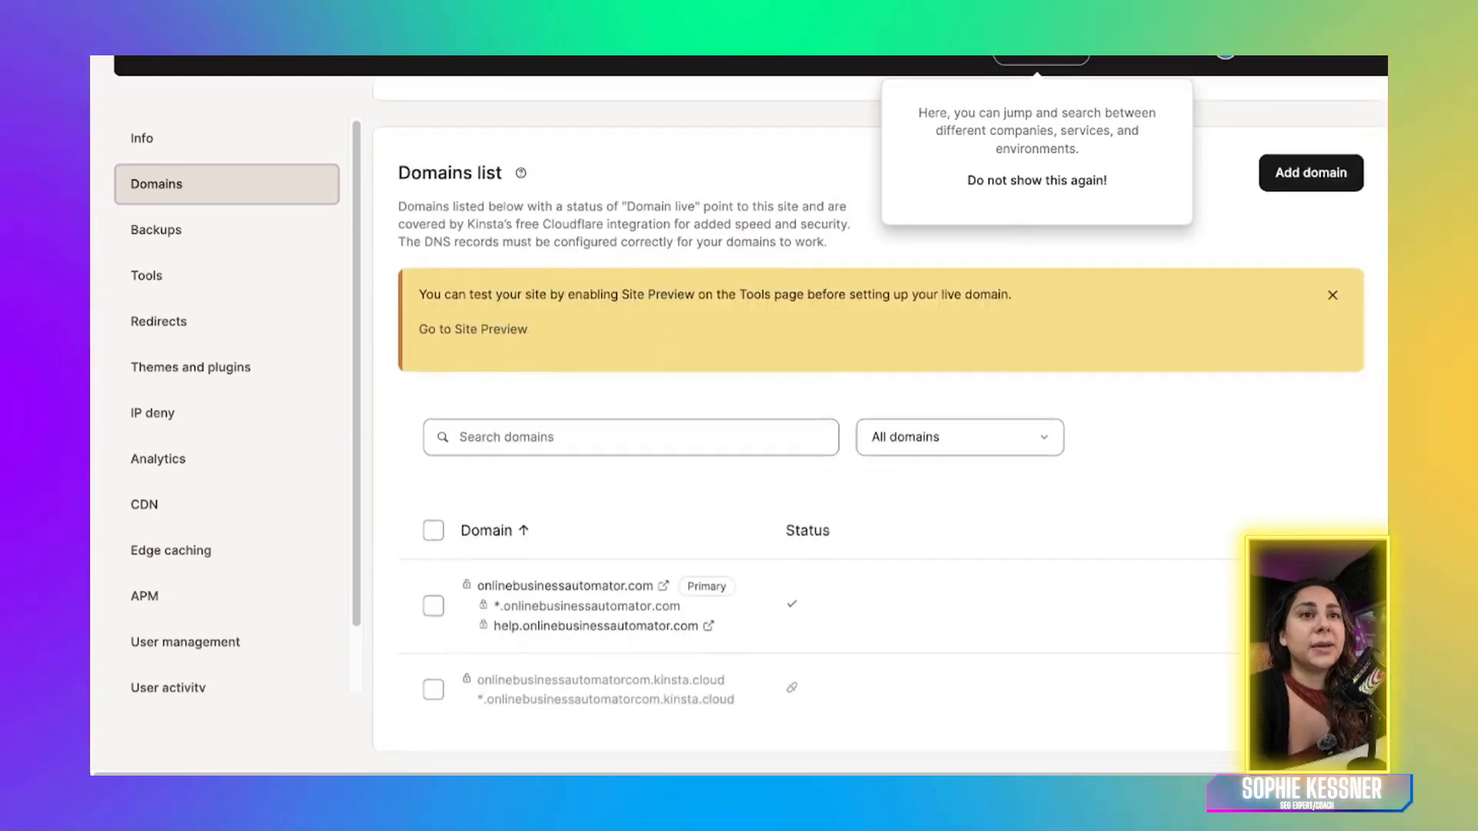
scroll(880, 462, down, 4)
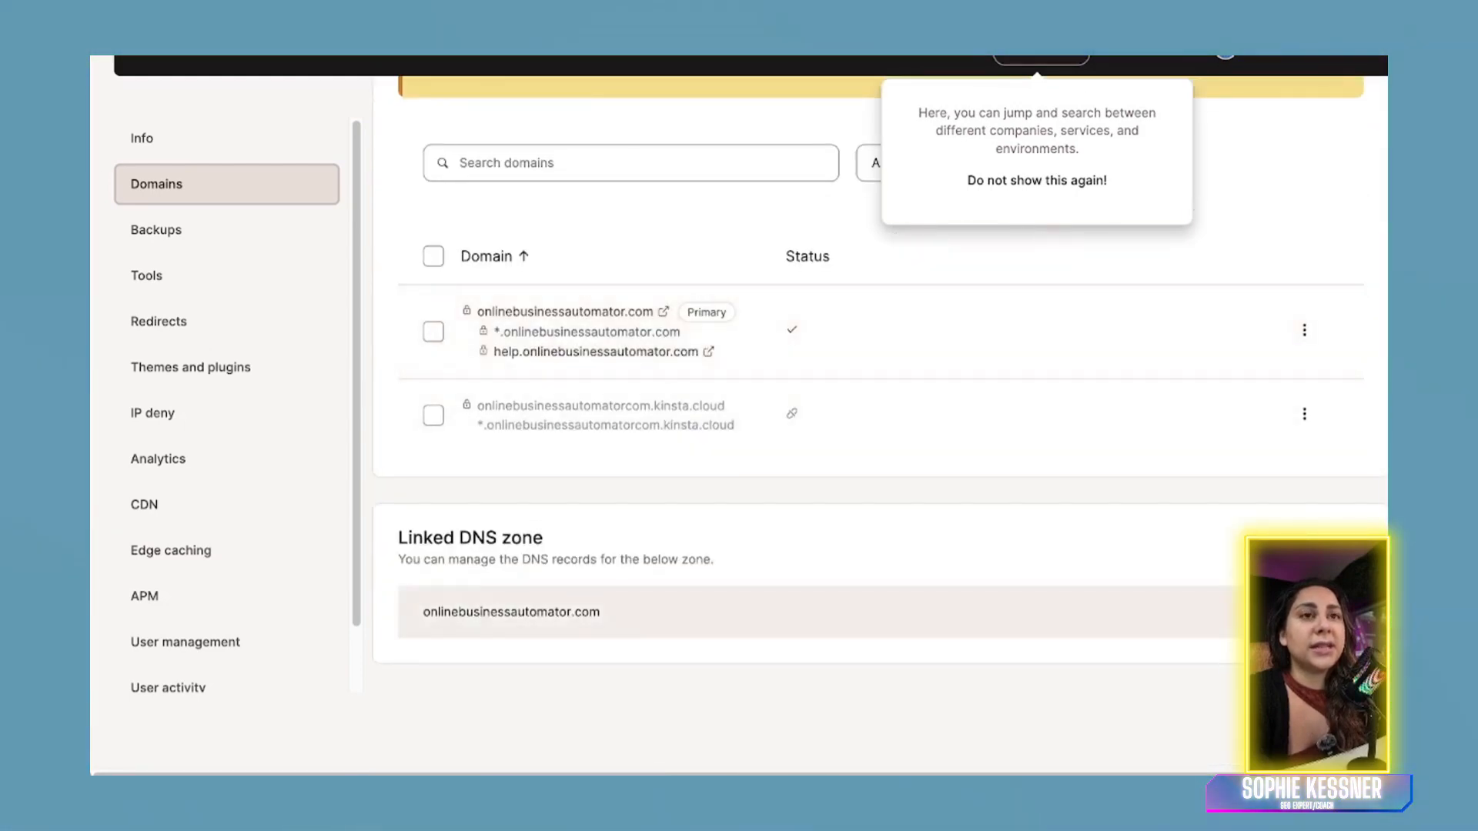
click(511, 612)
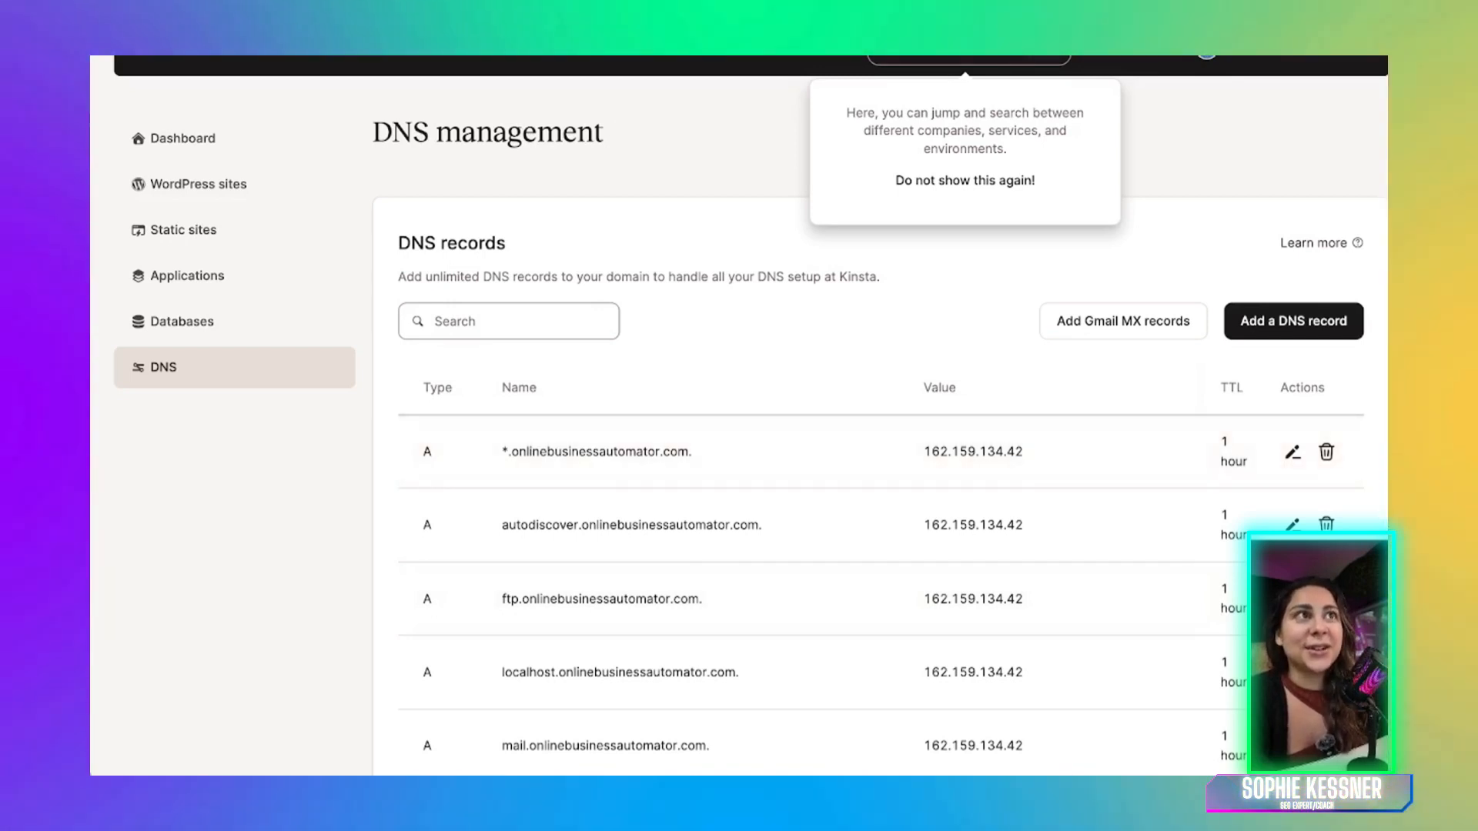
click(965, 180)
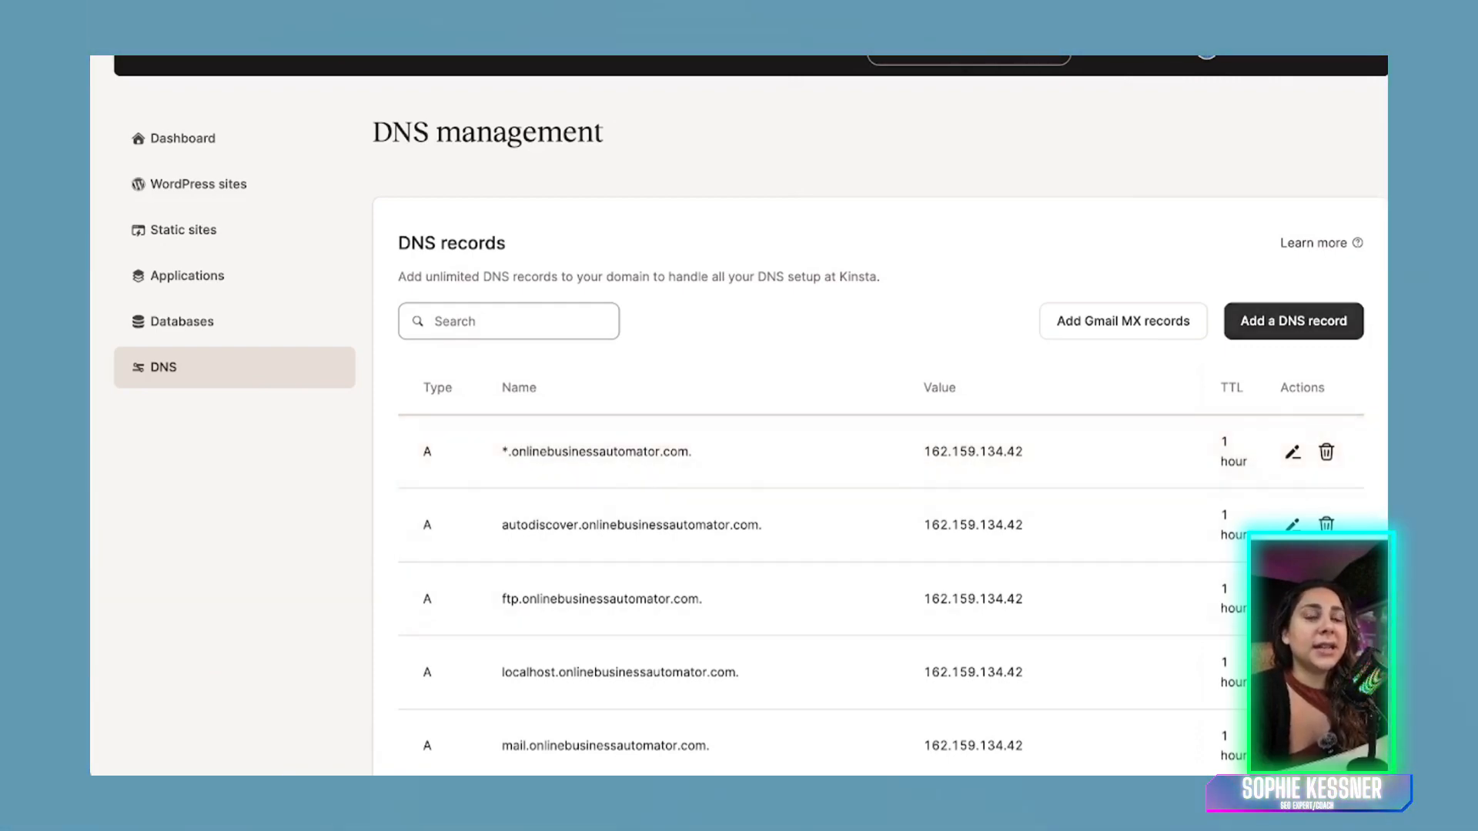
Start a new TXT record in the DNS zone and set its hostname to _dmarc.mg, copied from the domain verification records
click(1293, 321)
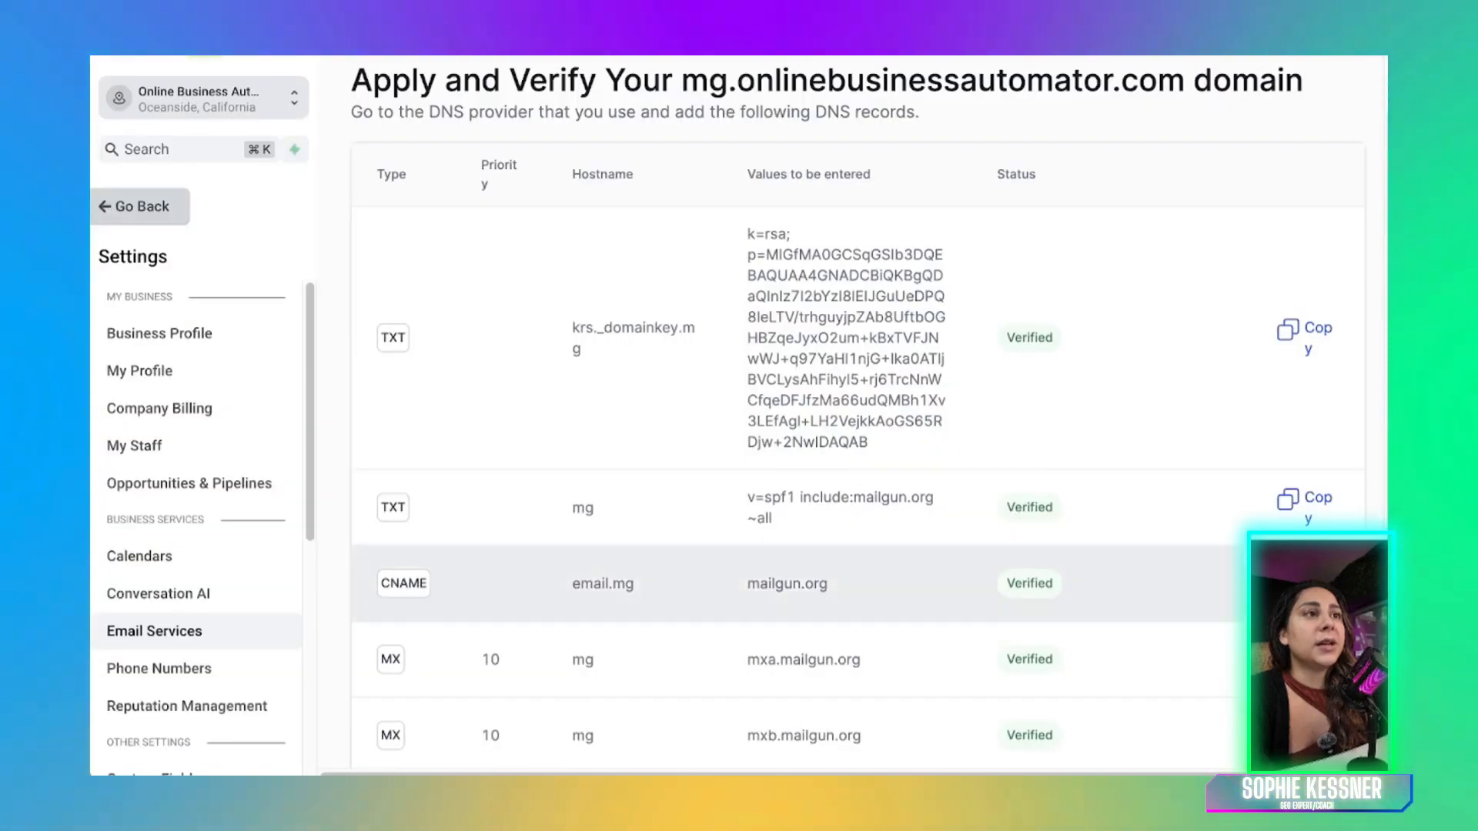
scroll(858, 415, down, 2)
scroll(858, 416, down, 1)
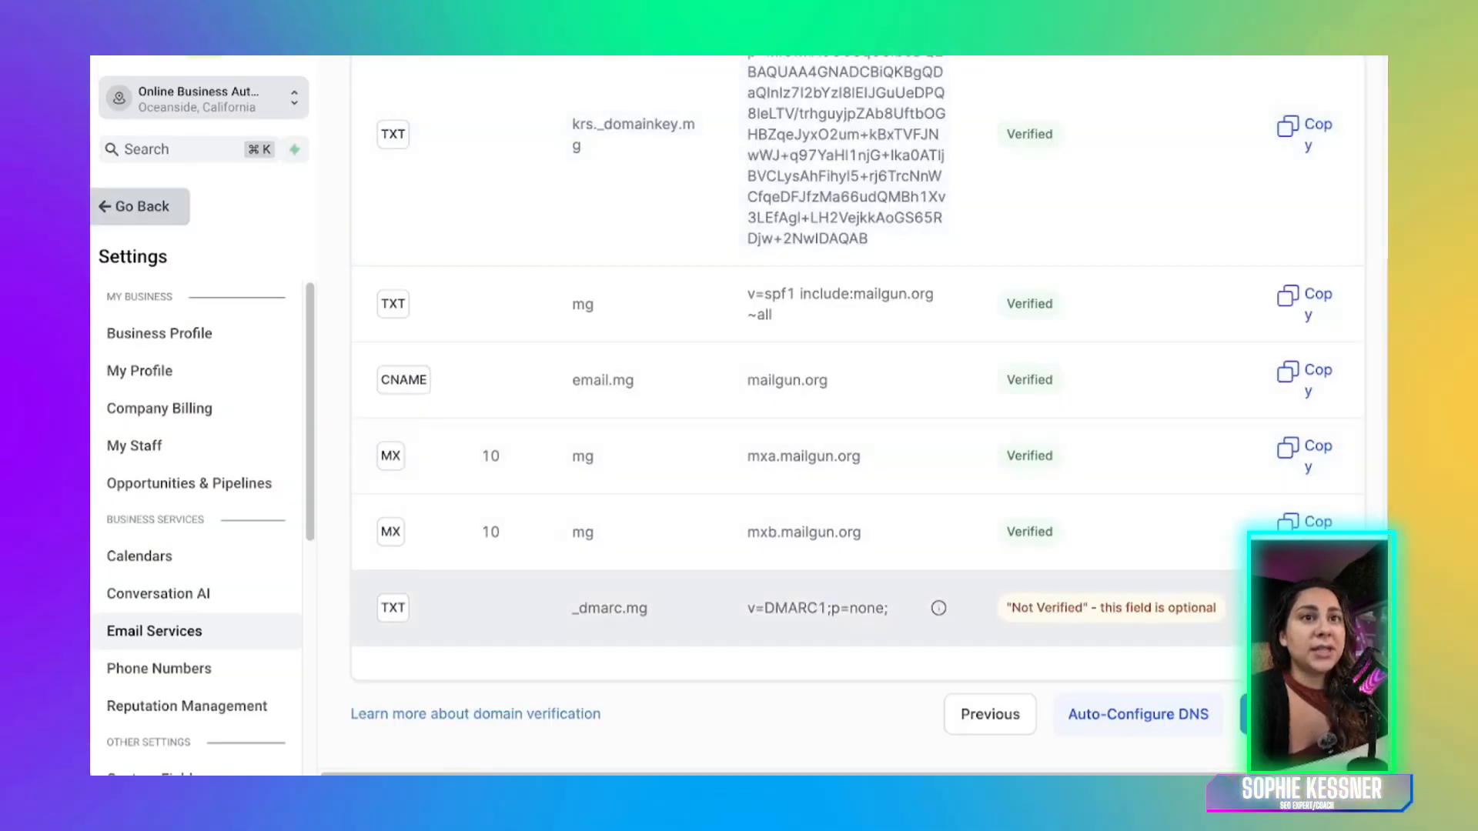
drag(648, 608, 572, 608)
key(super+c)
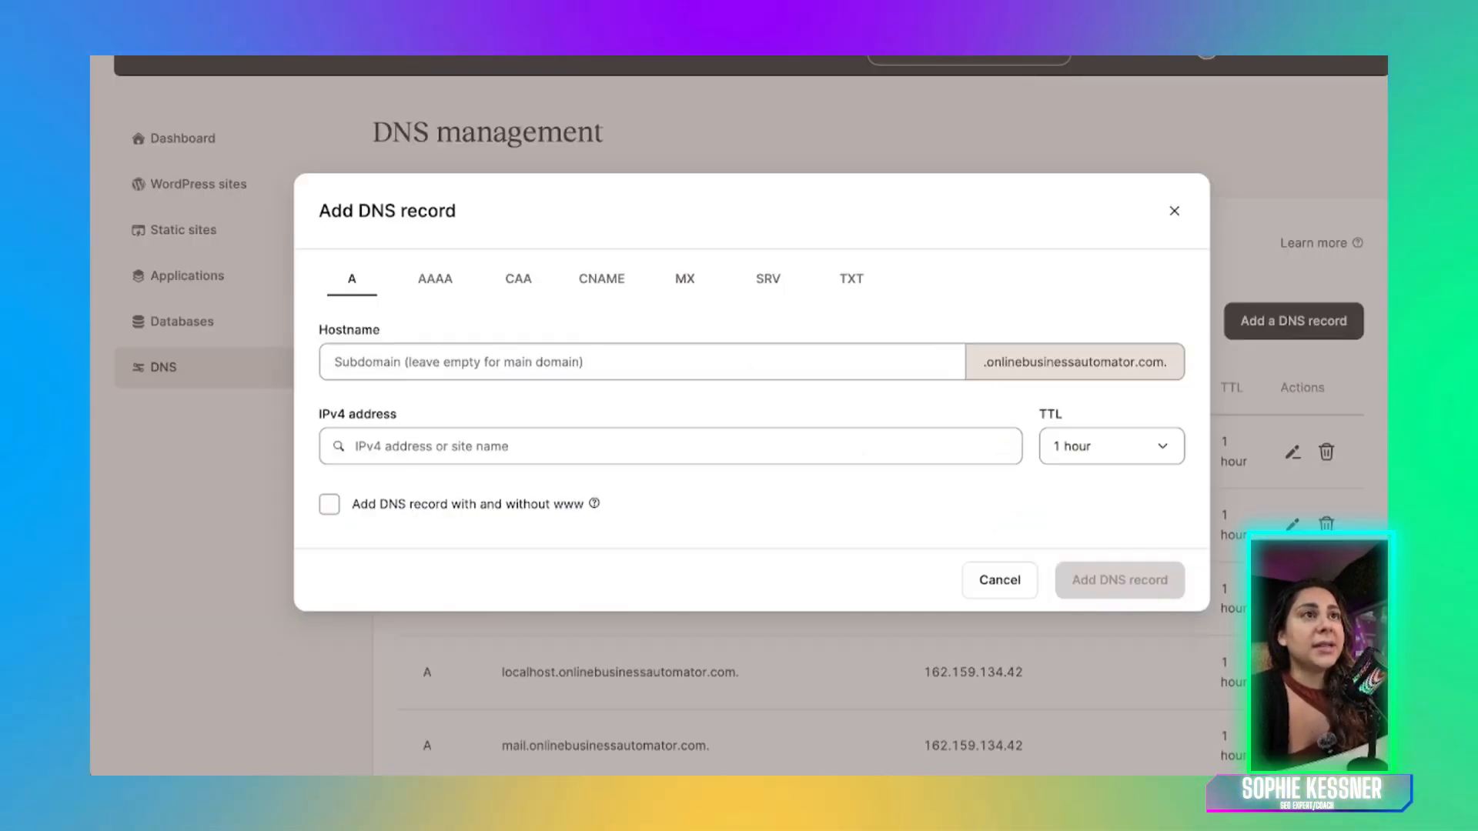
click(852, 278)
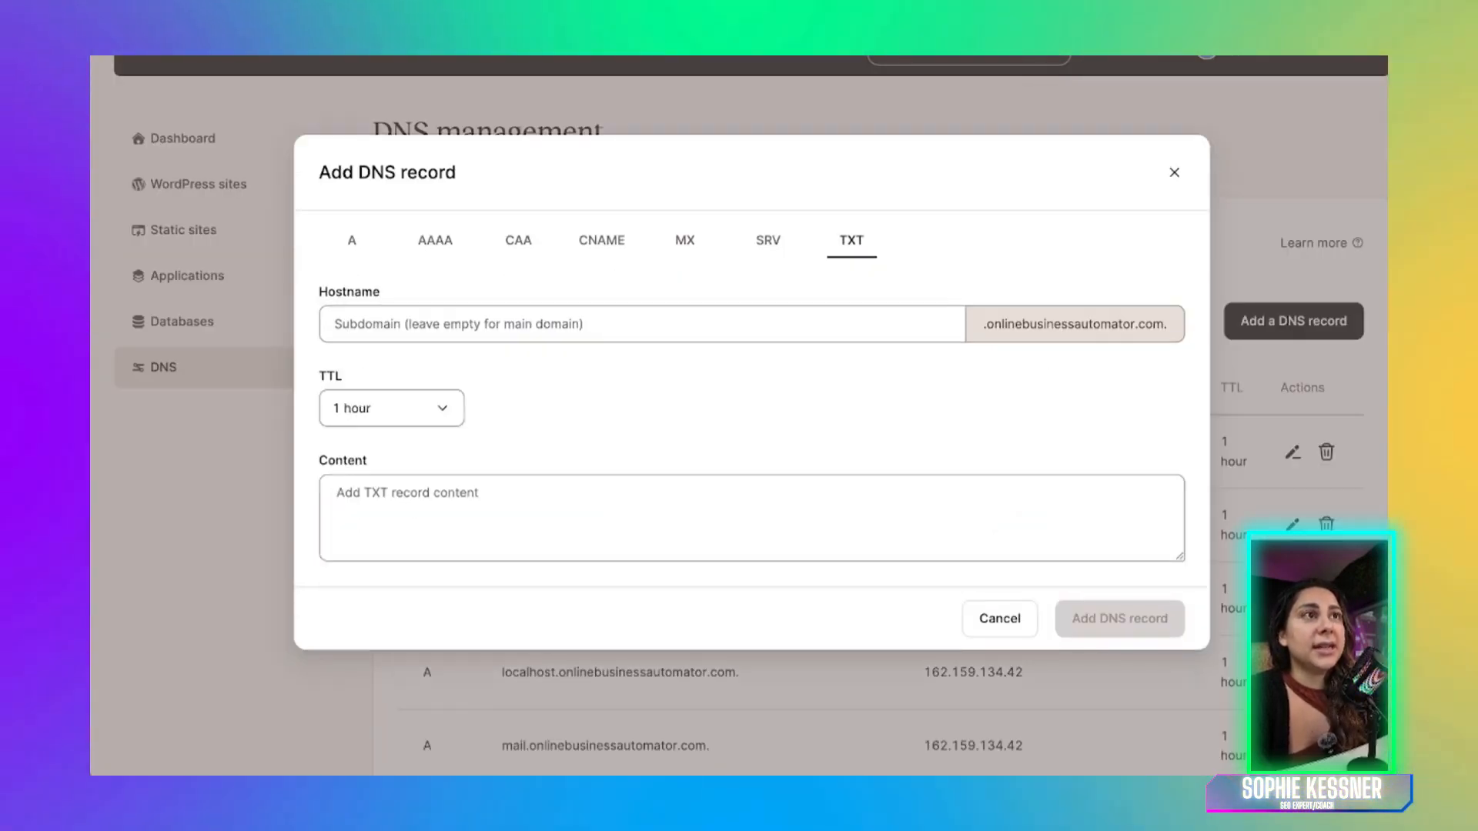
click(642, 324)
key(super+v)
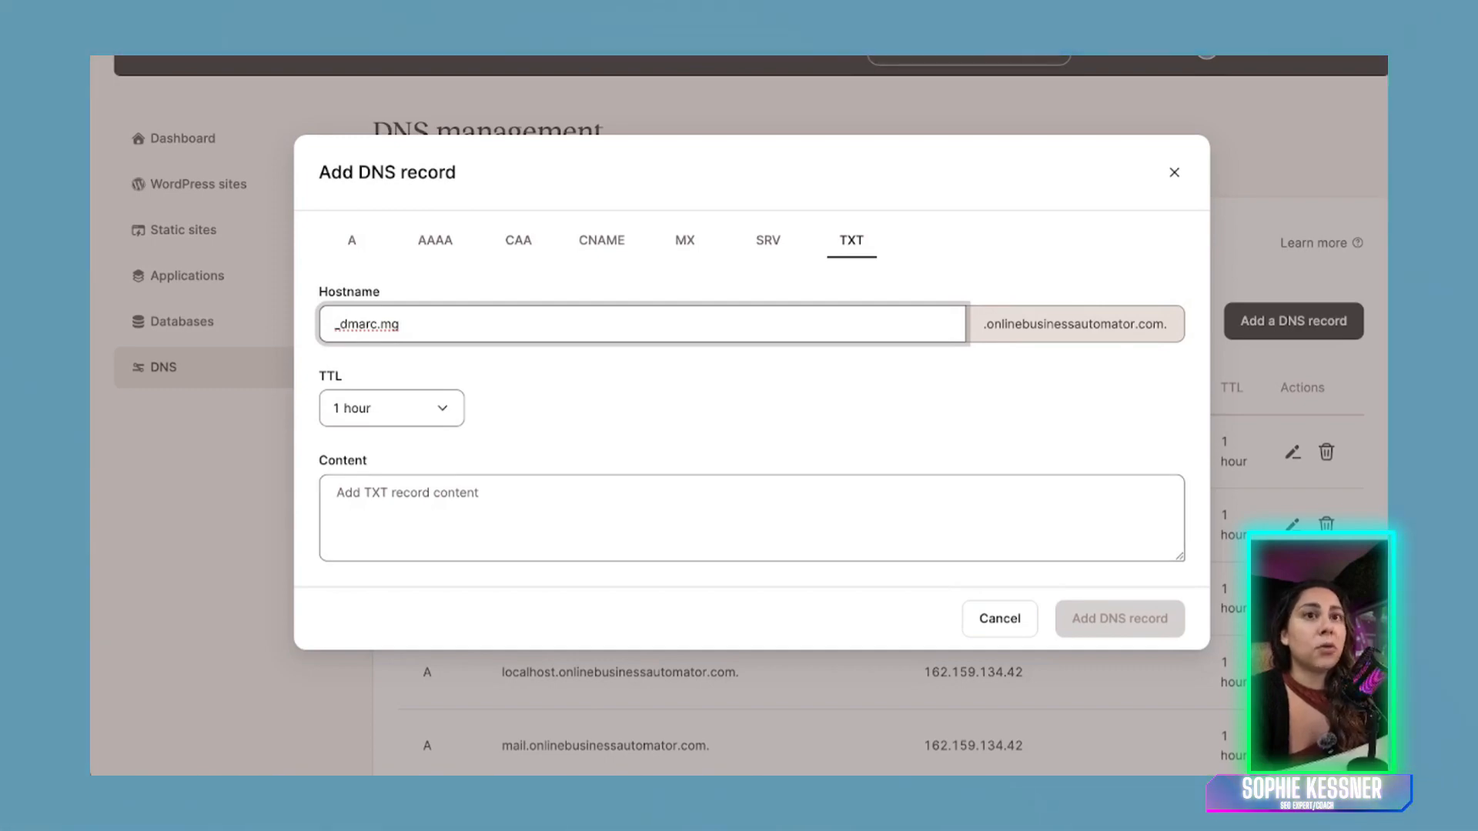
Copy v=DMARC1;p=none; from the verification records into the TXT record's content and add the record
key(ctrl+shift+Tab)
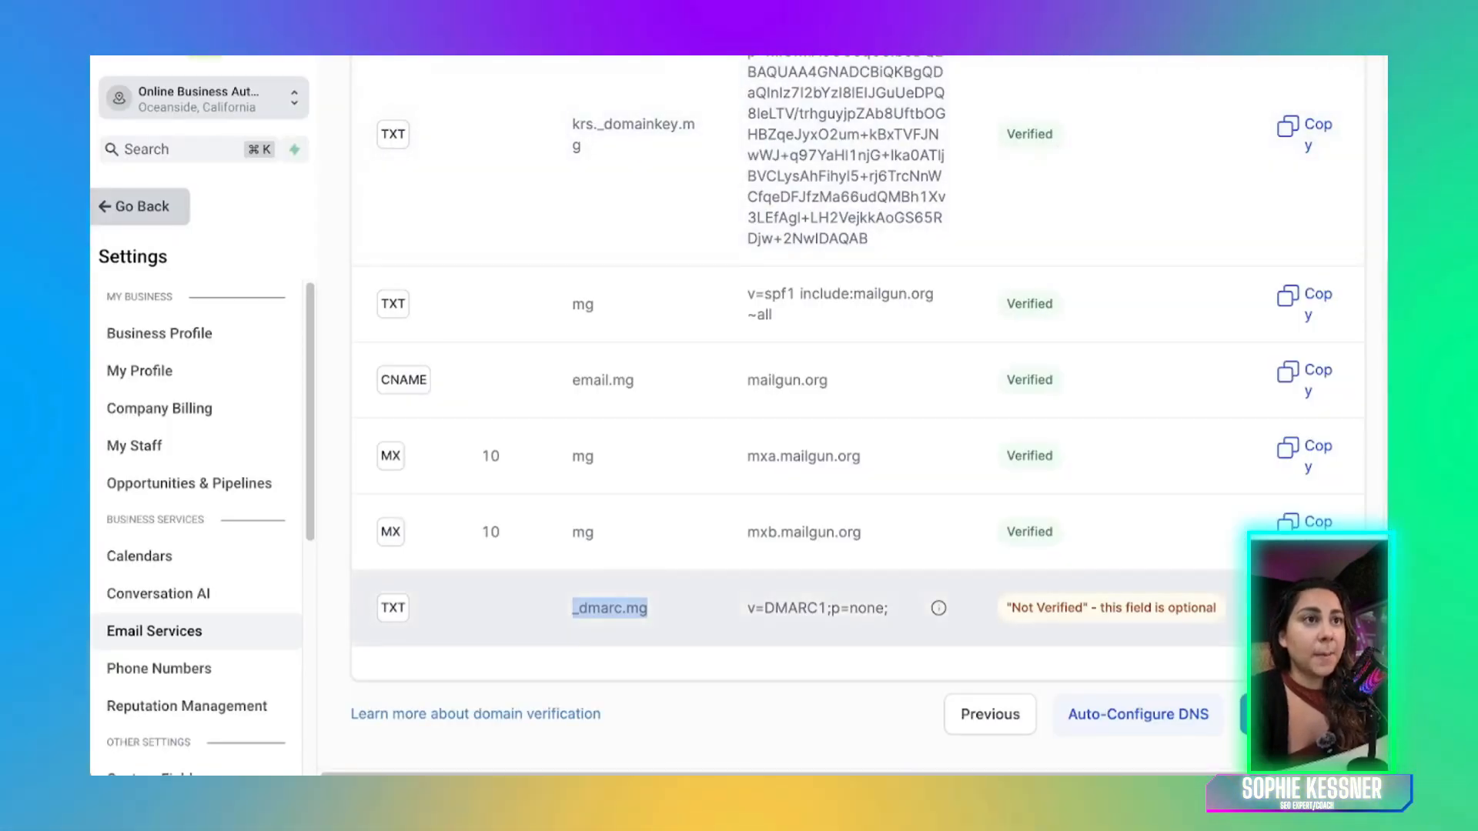
triple_click(818, 609)
key(ctrl+c)
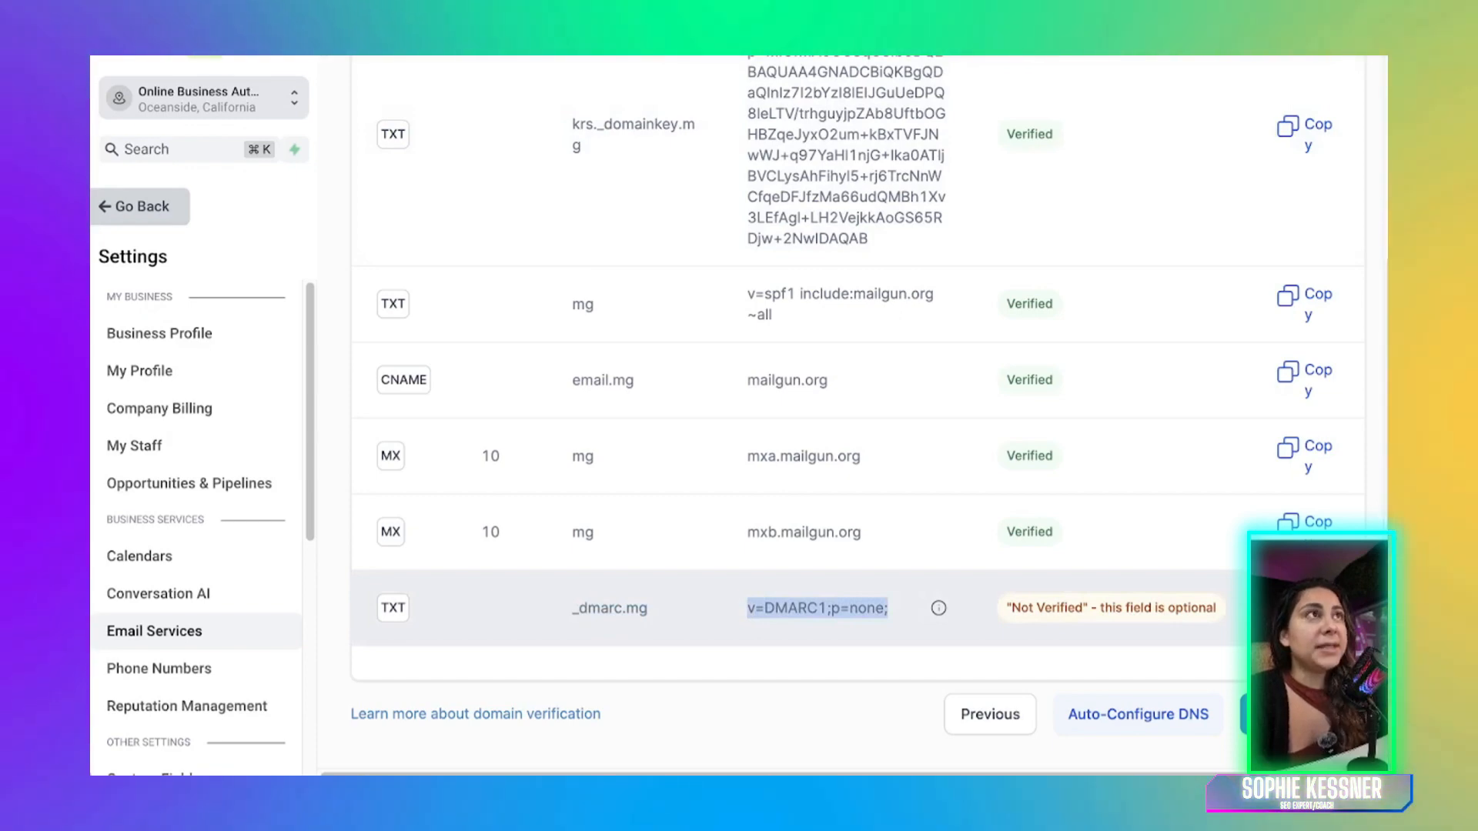
key(ctrl+Tab)
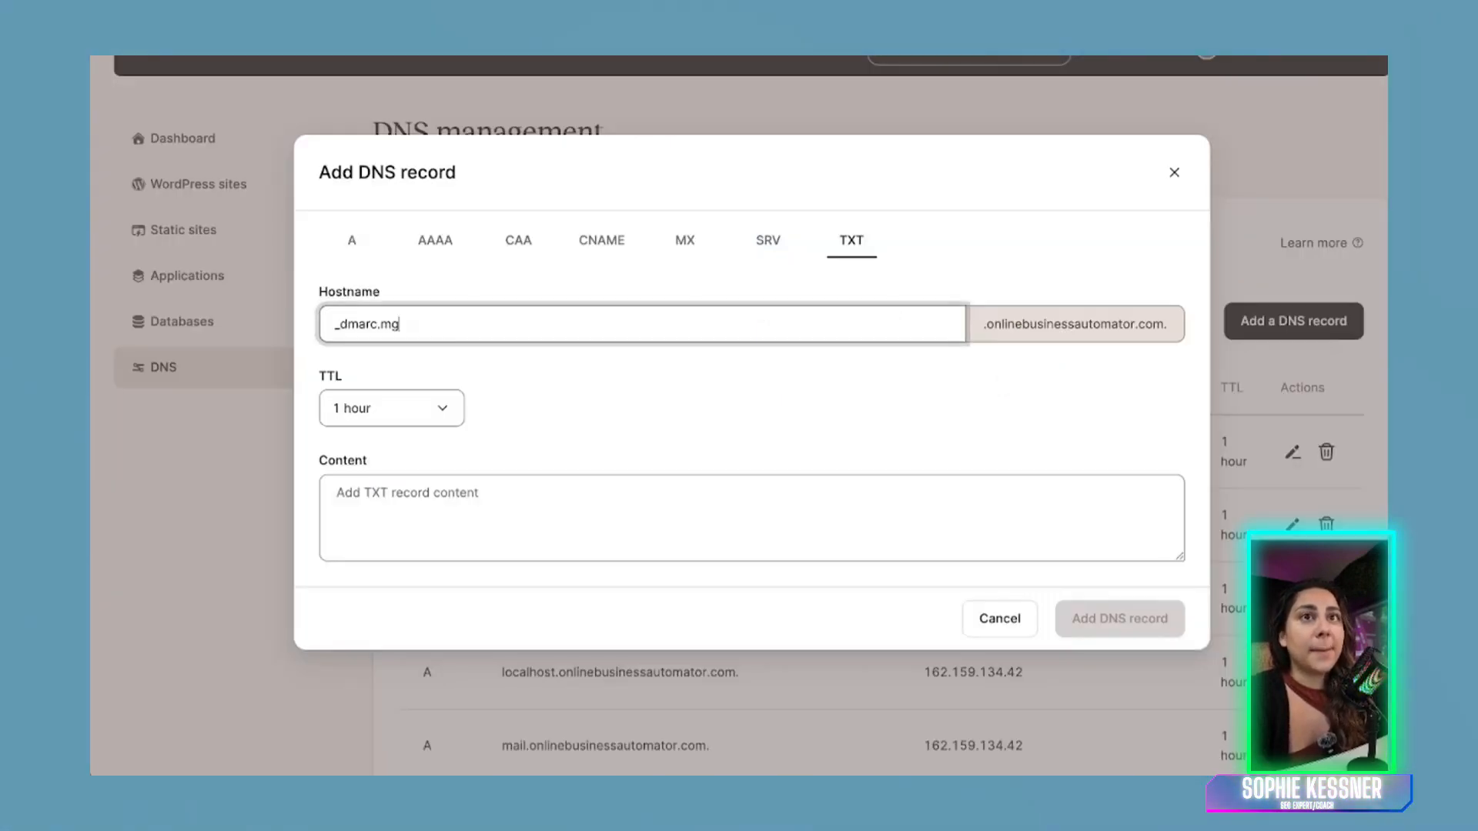
click(407, 494)
key(ctrl+v)
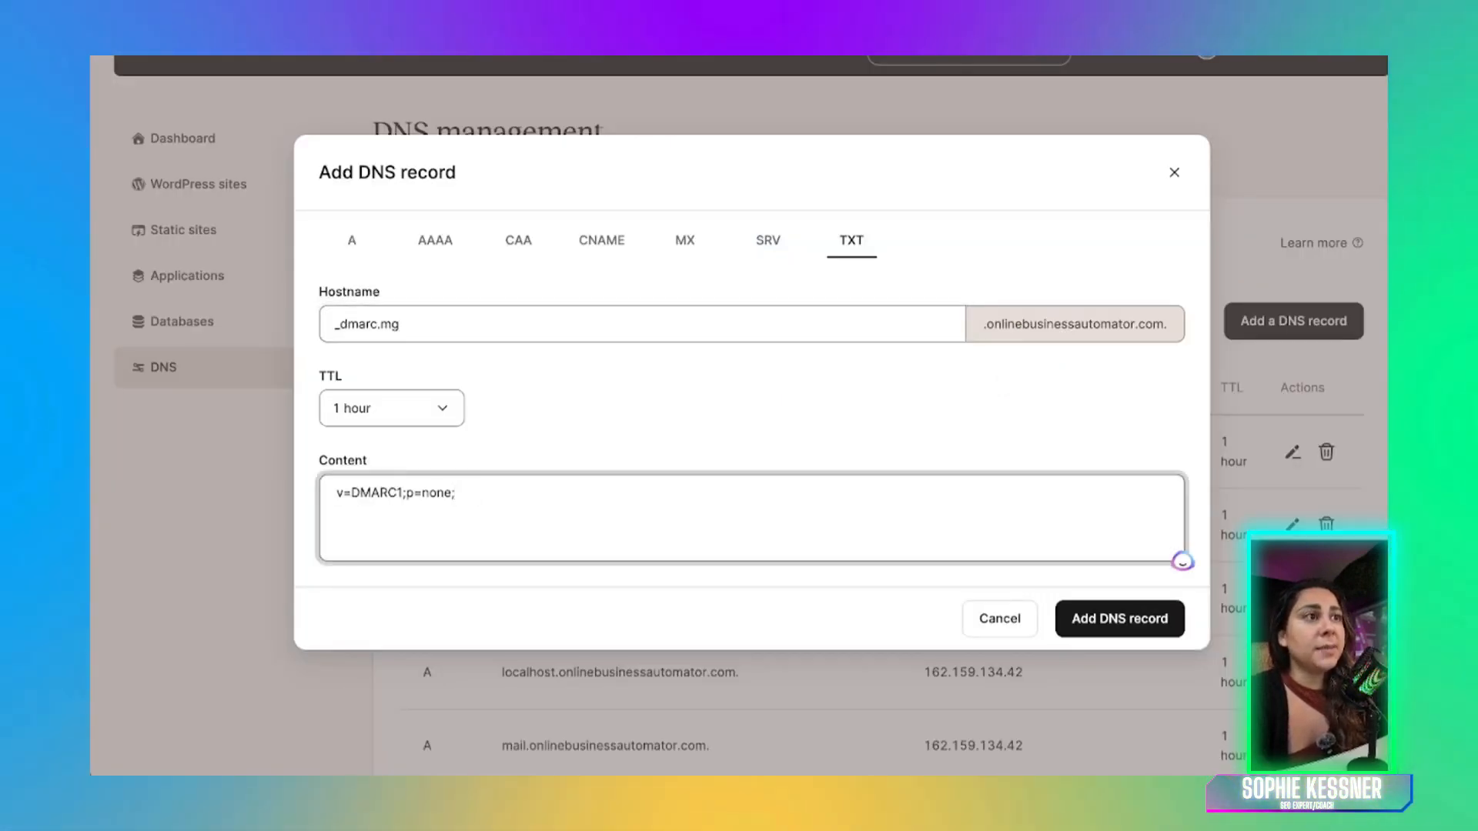
click(1120, 618)
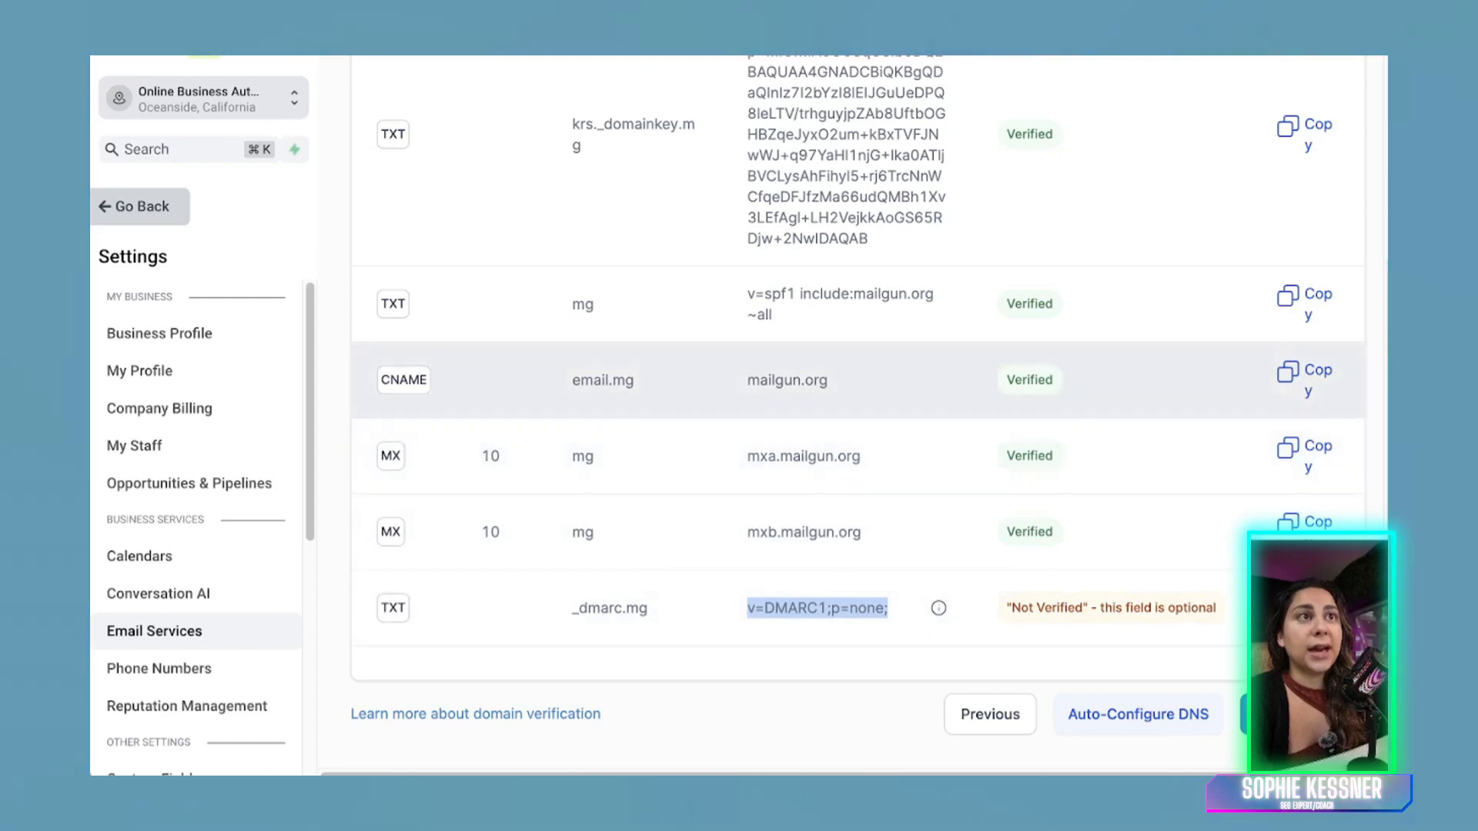
Draft a new CNAME record with the hostname email.mg, copied from the domain verification records
click(908, 380)
double_click(602, 380)
key(ctrl+c)
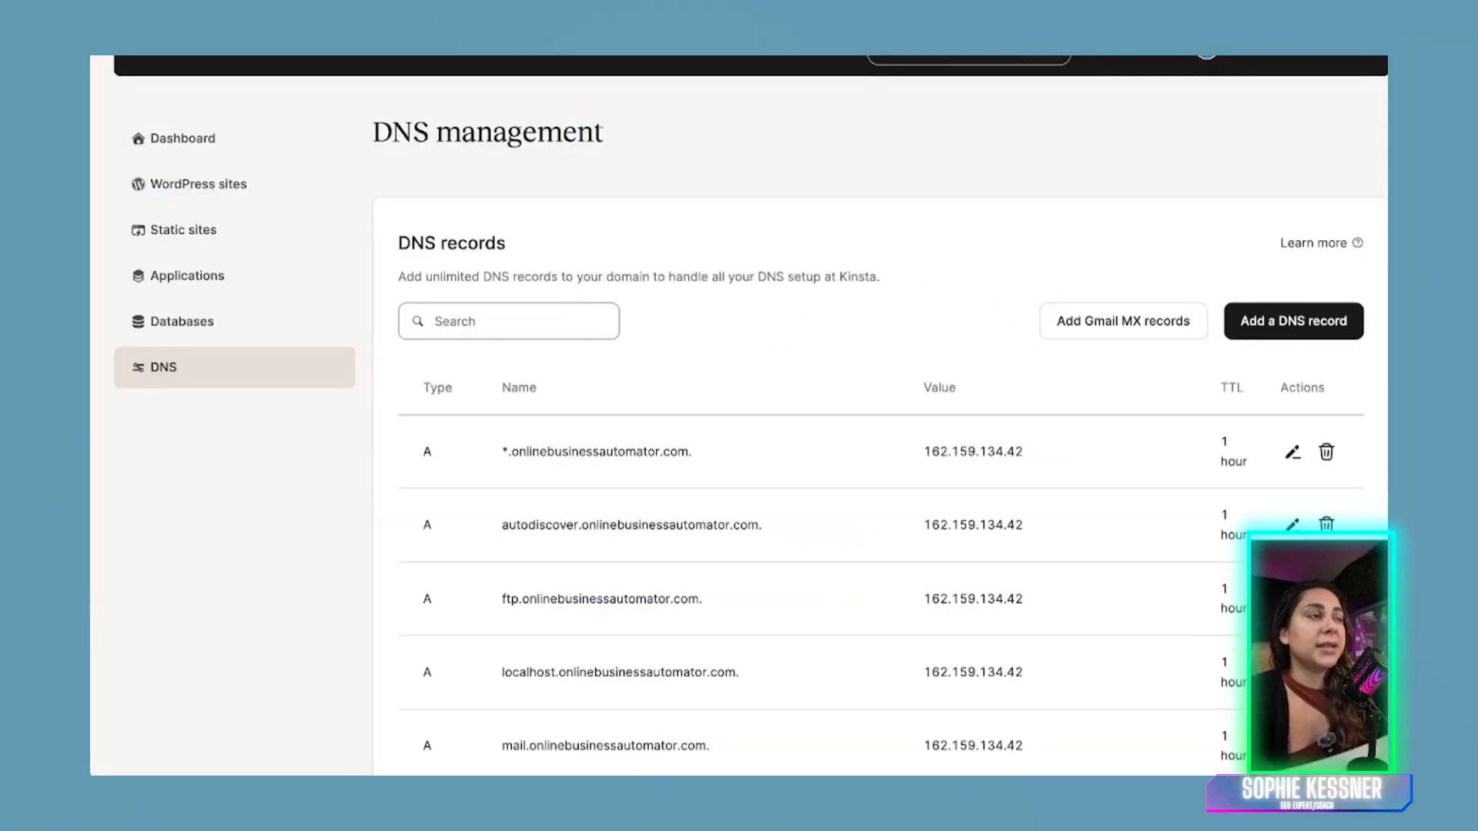
click(1293, 321)
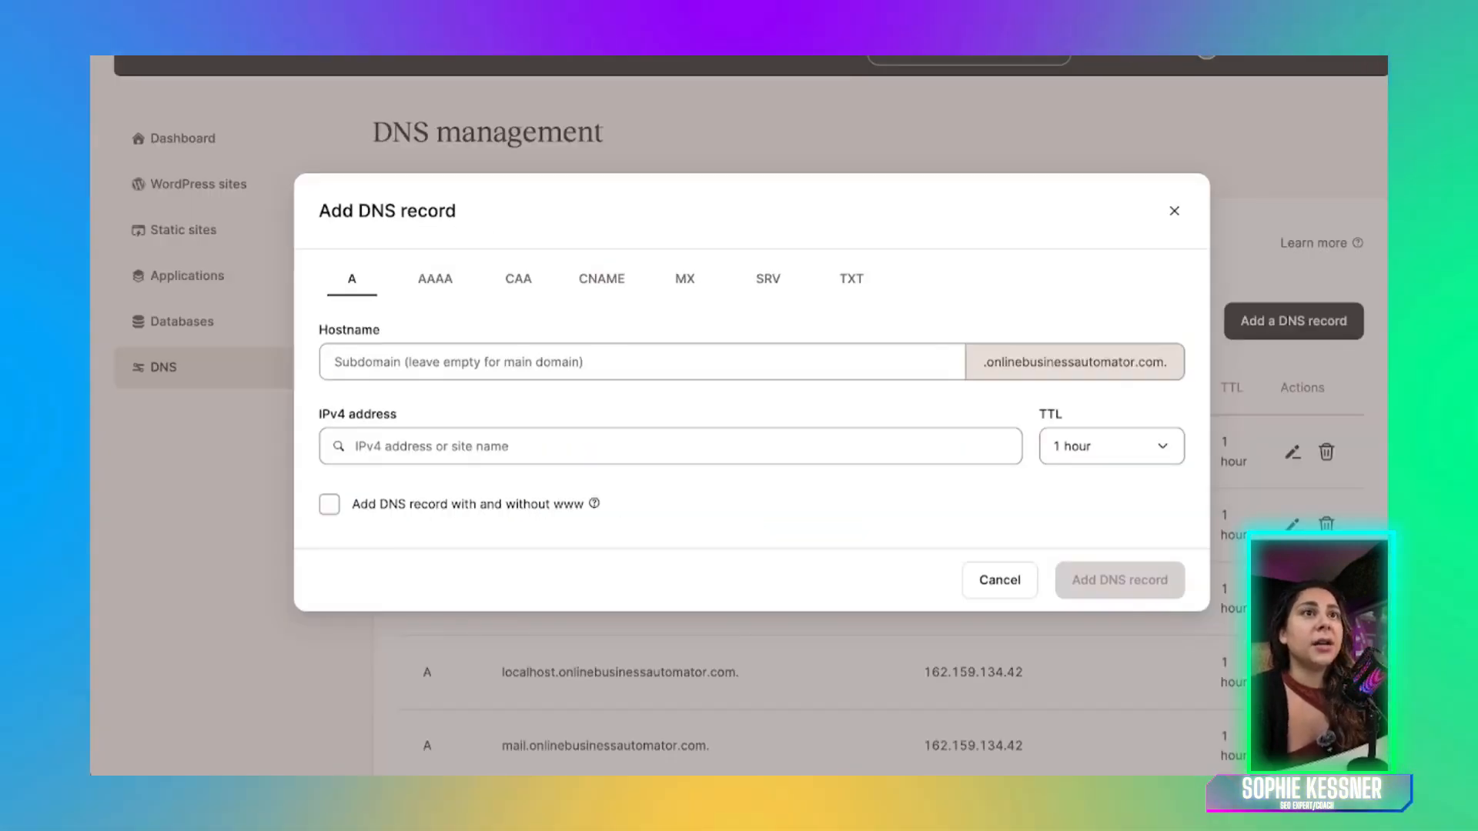
click(602, 279)
click(593, 391)
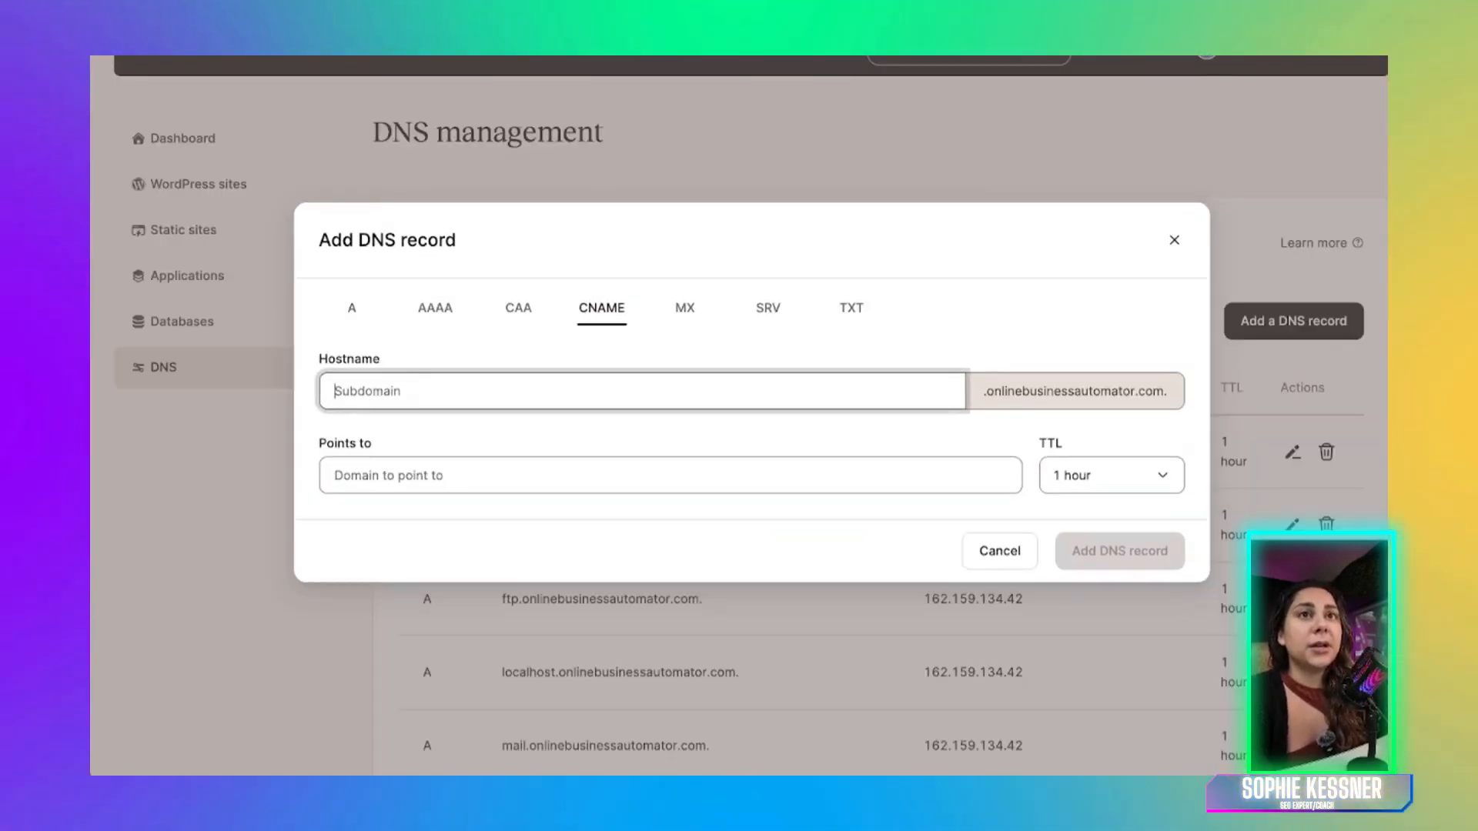
key(ctrl+v)
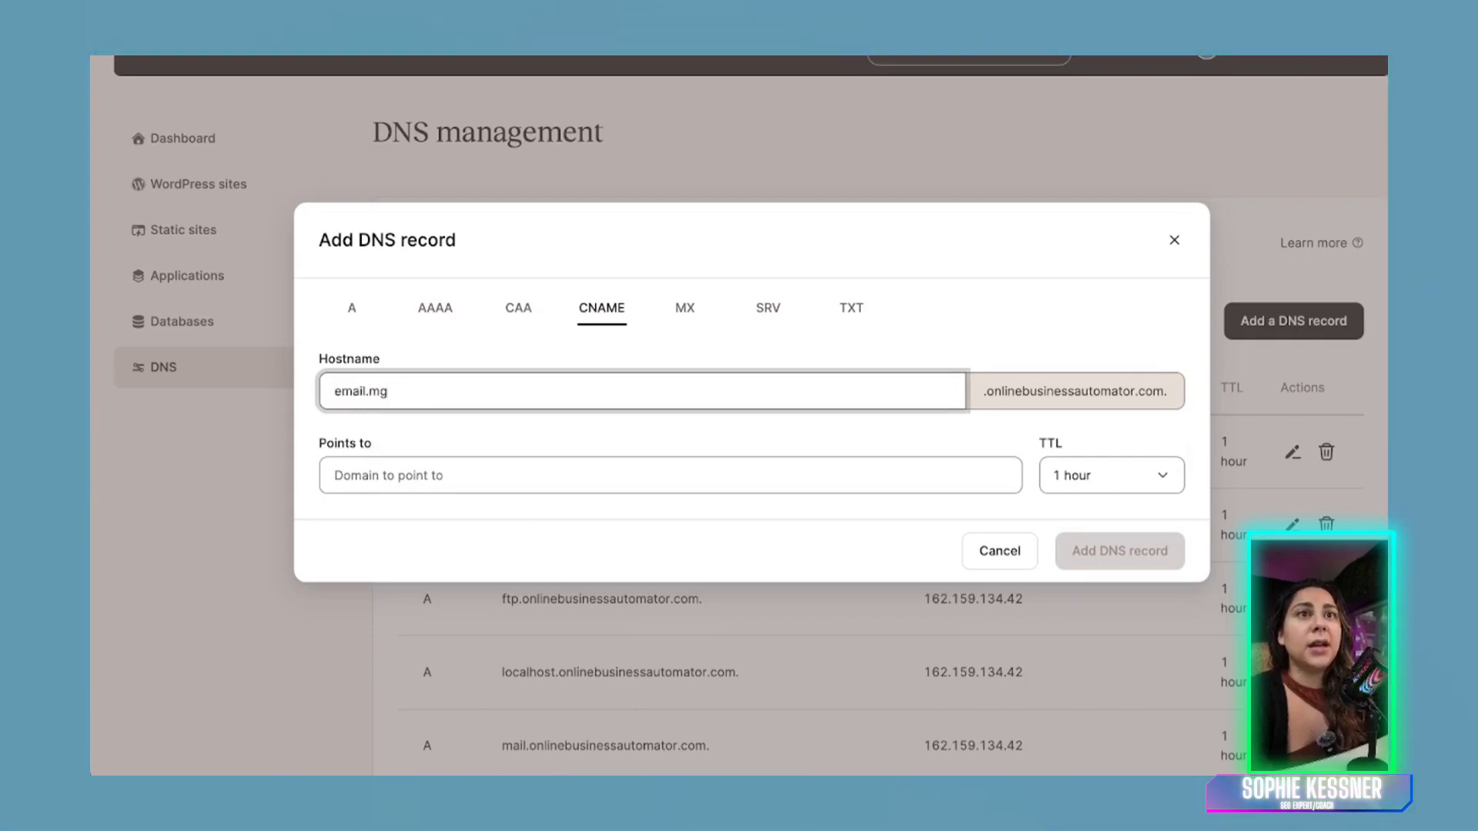
click(592, 476)
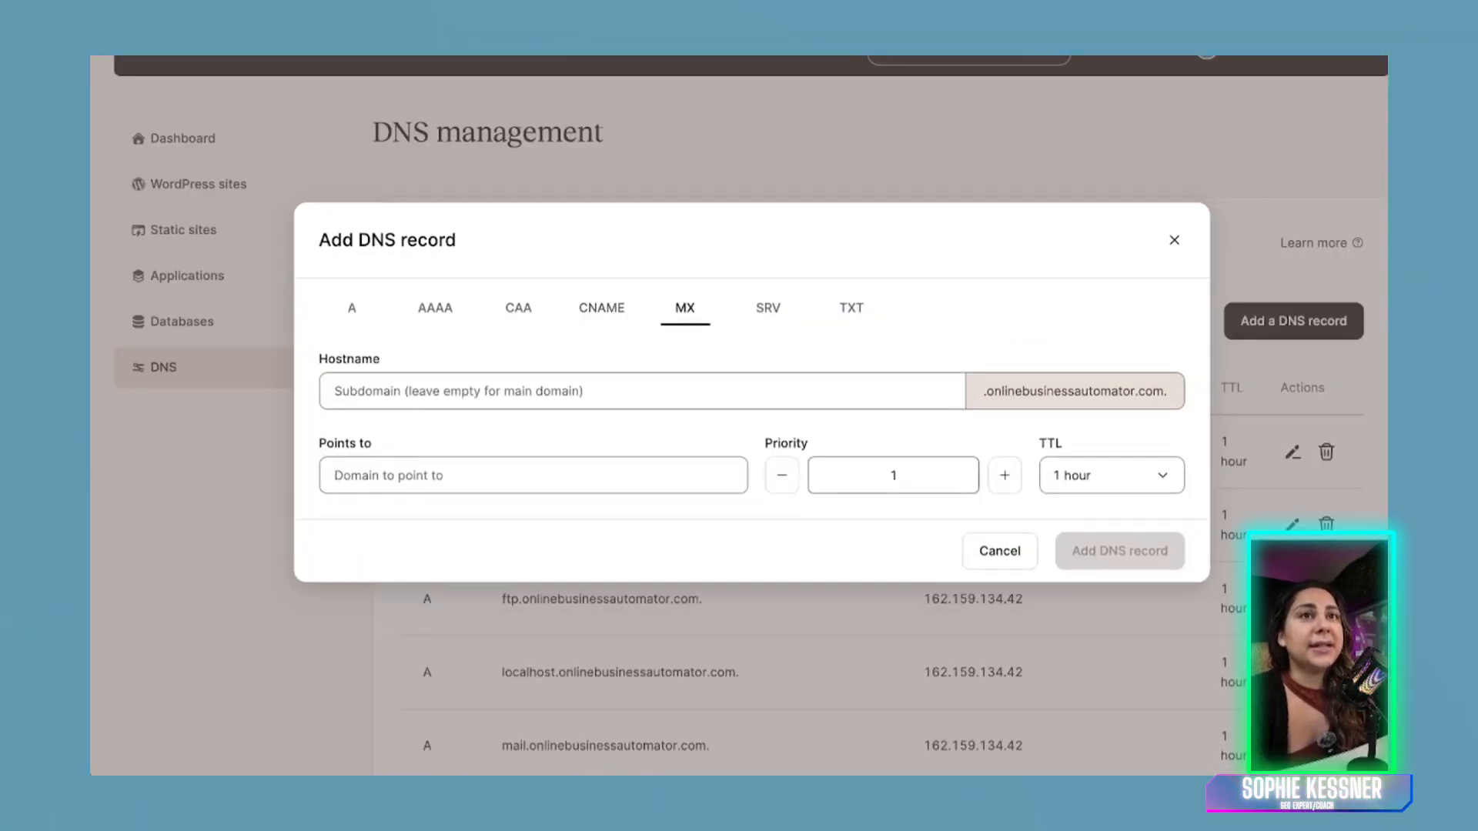
Draft an MX record with priority 10, hostname mg and target mxb.mailgun.org, and discard it without adding it
click(898, 476)
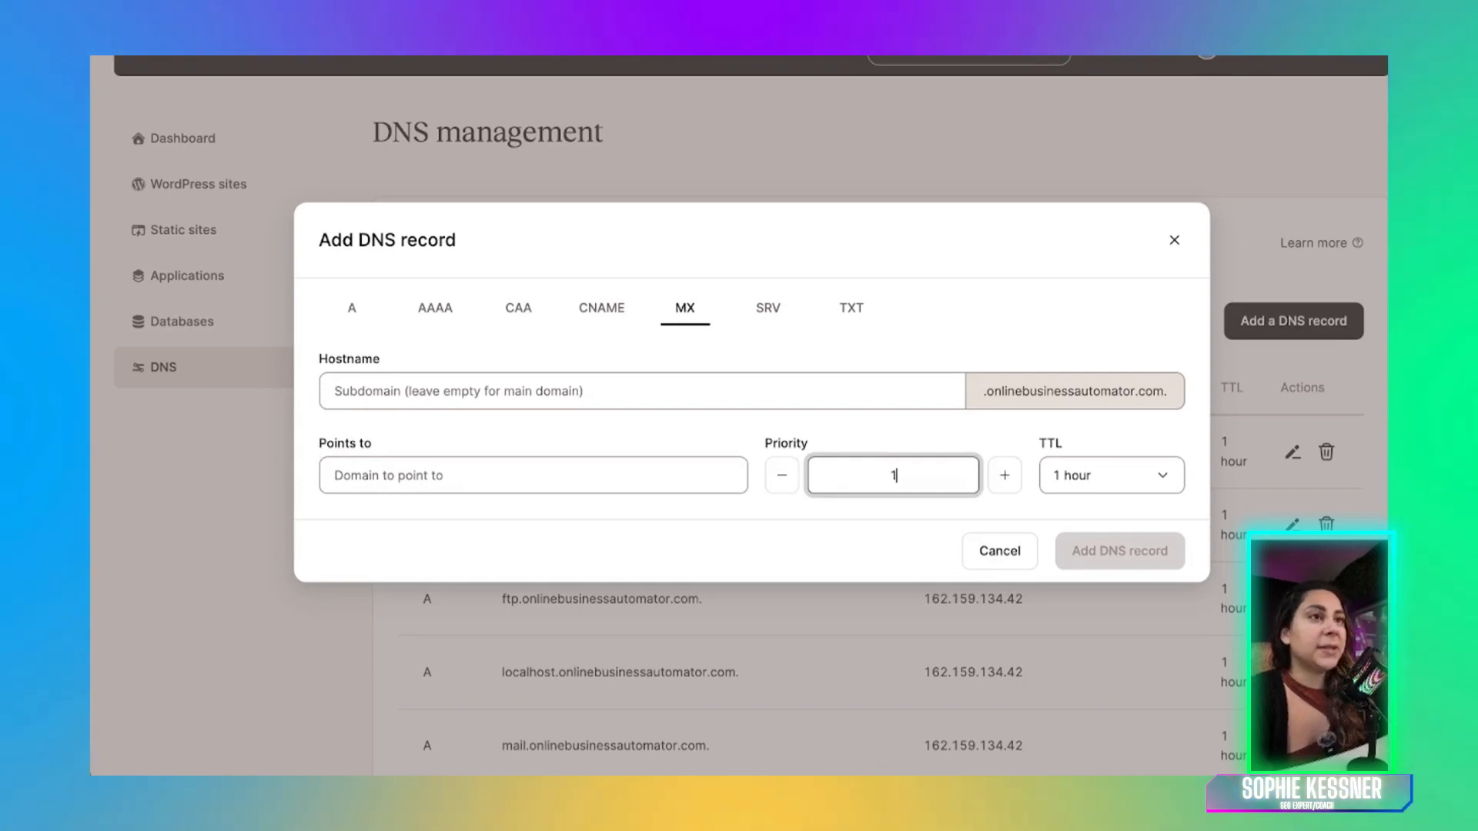
text(0)
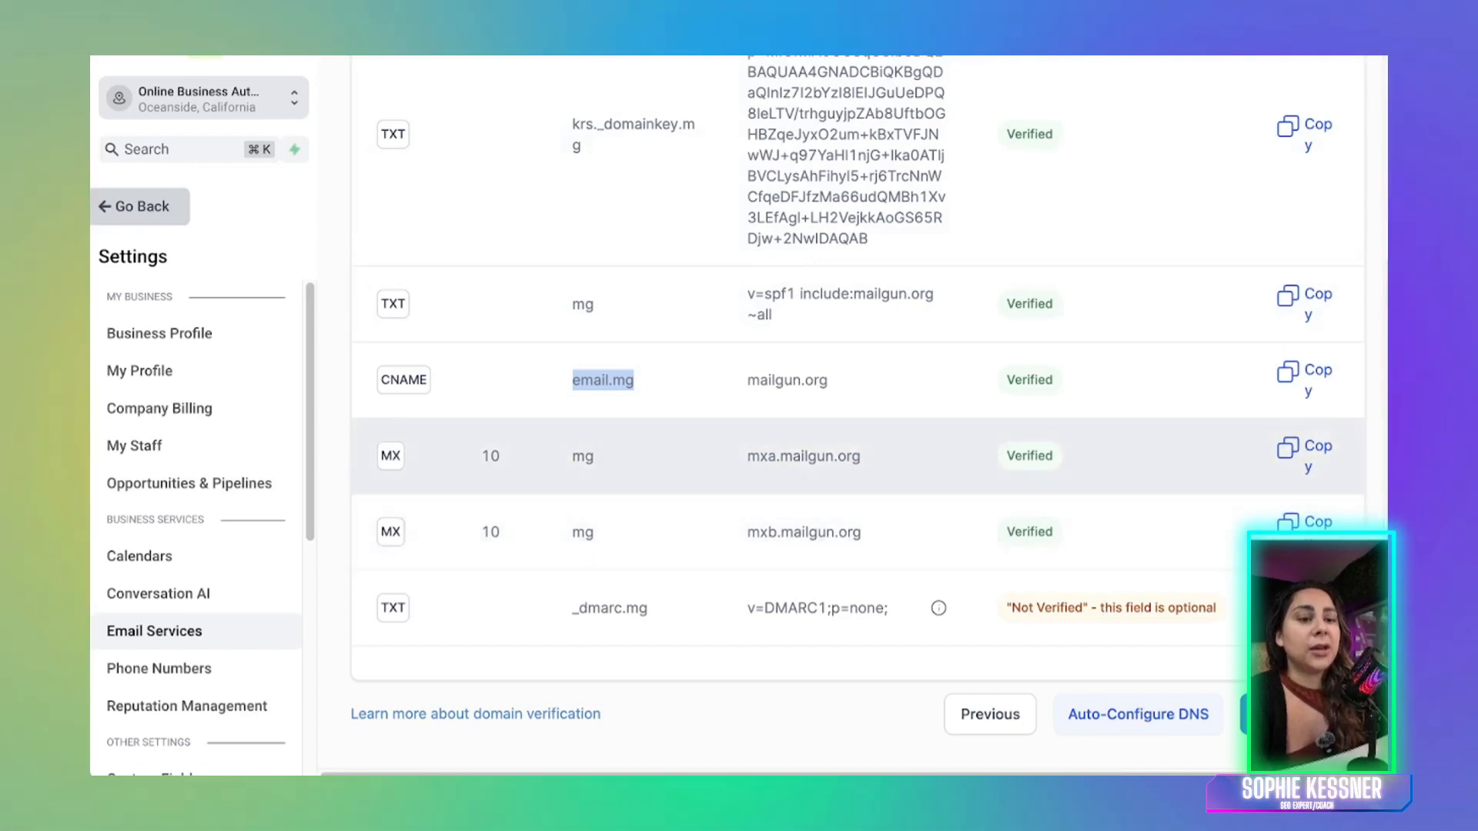
double_click(582, 456)
key(ctrl+c)
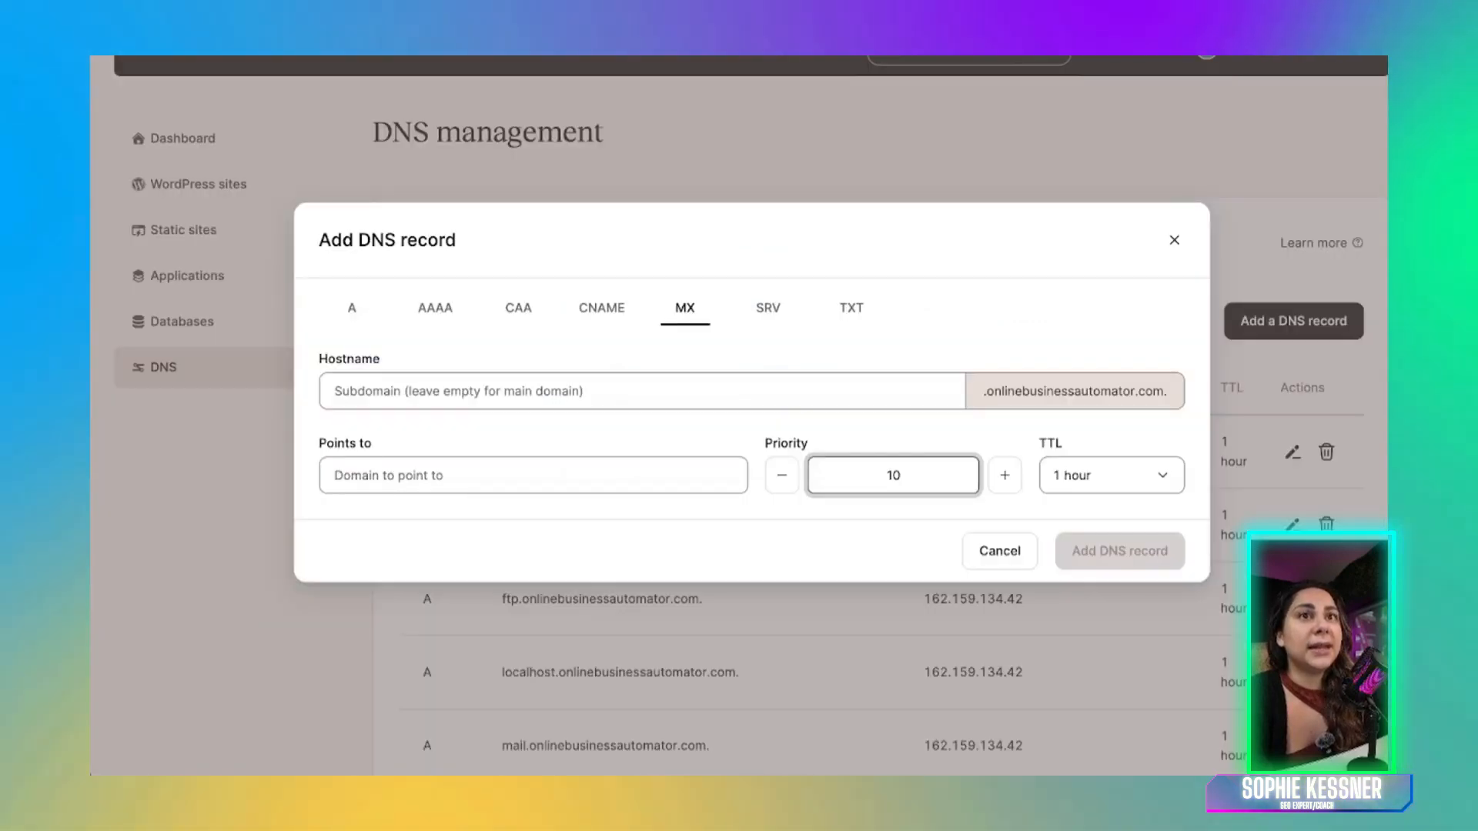
click(642, 391)
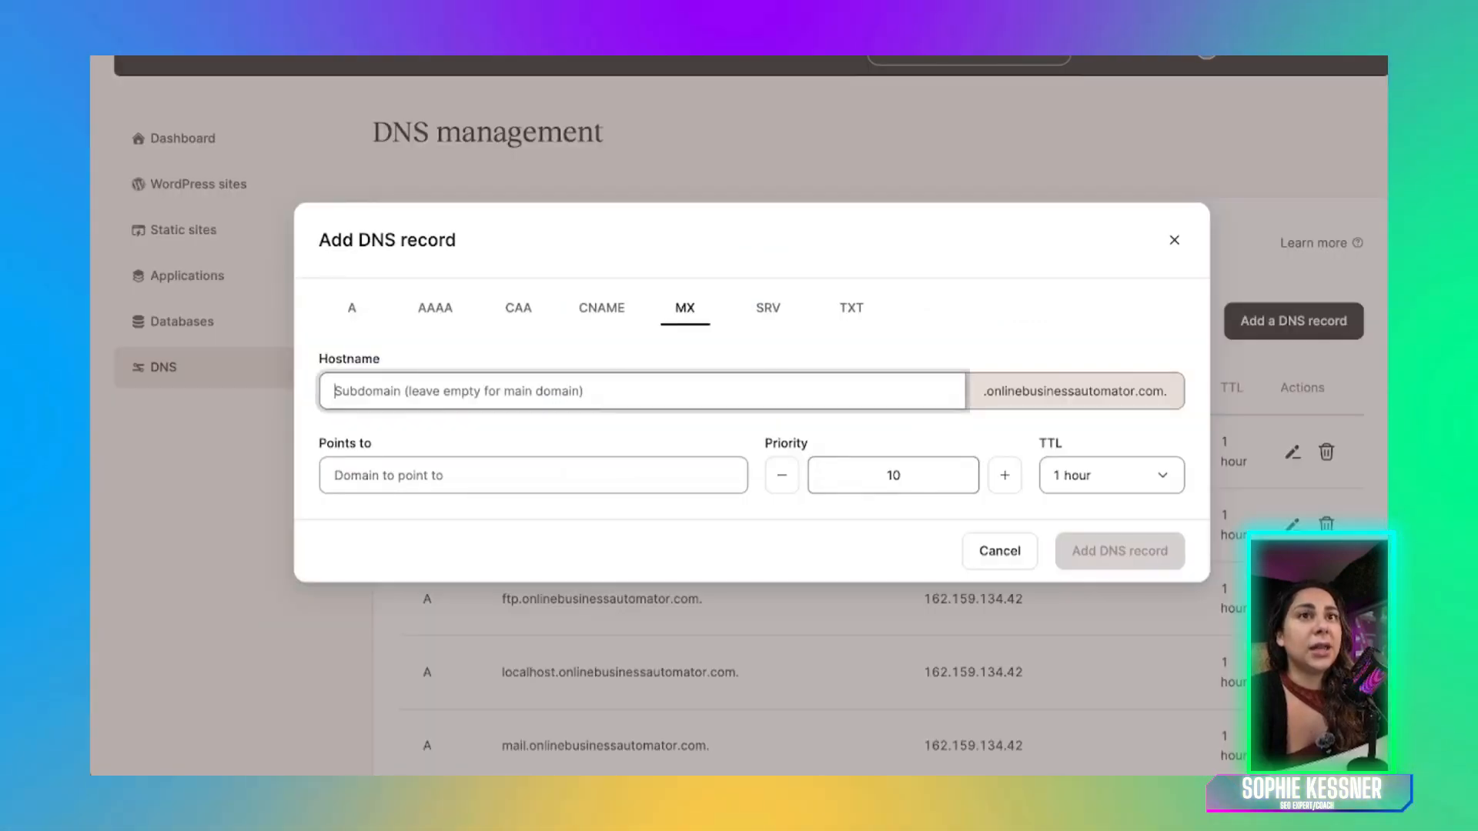
key(ctrl+v)
click(533, 475)
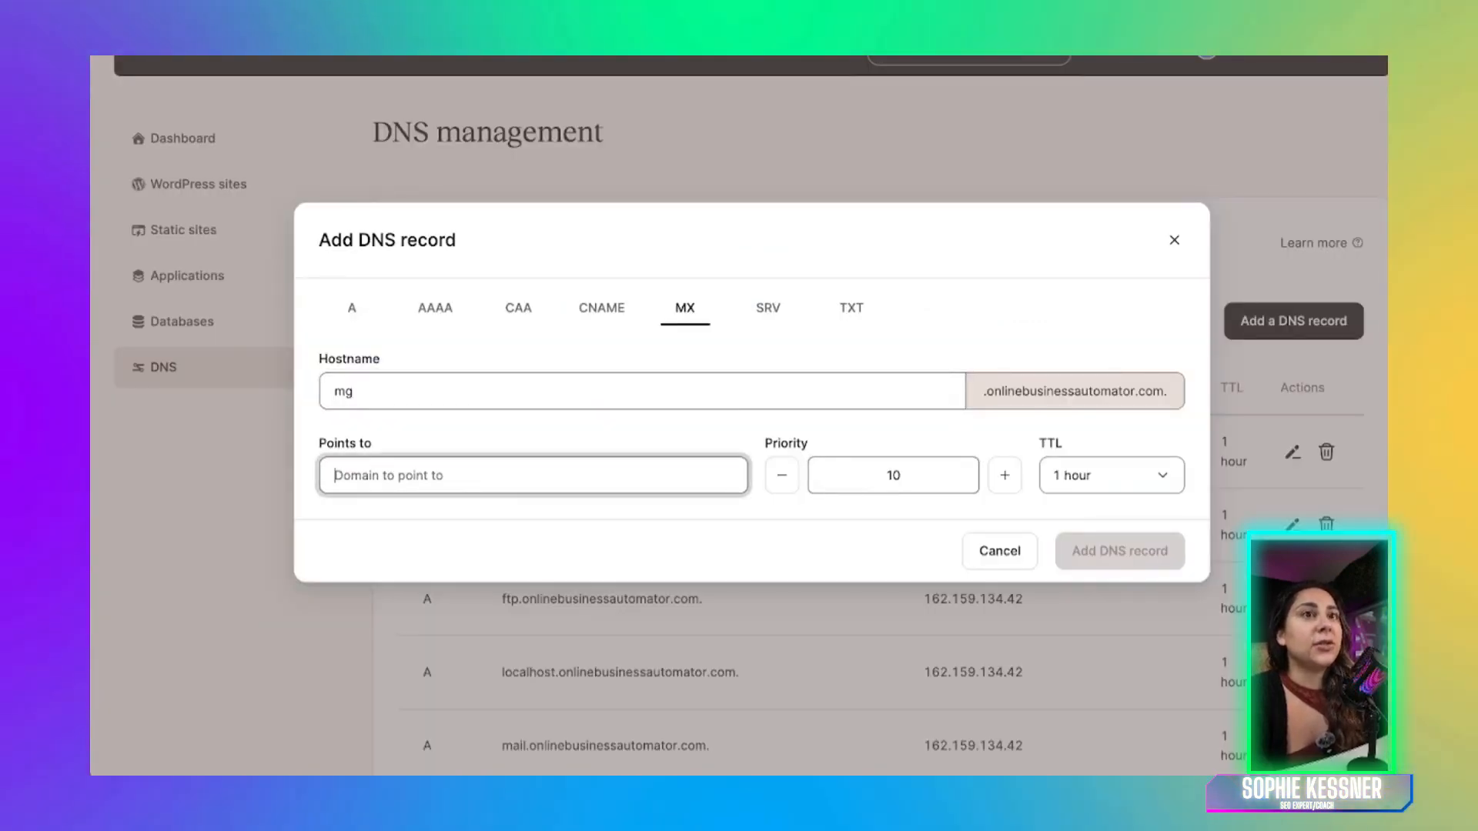
text(mxb.mailgun.org)
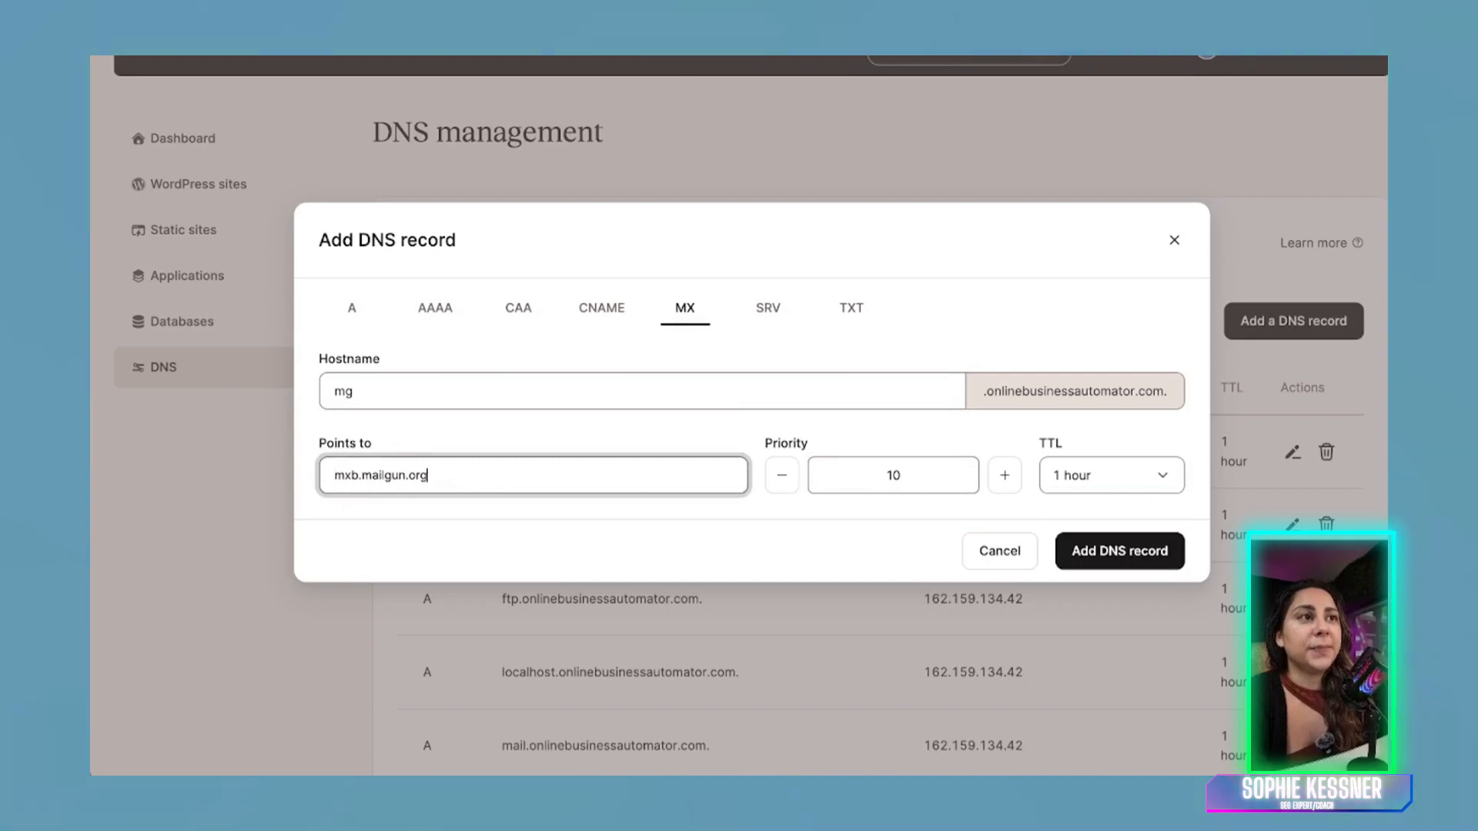
click(1000, 551)
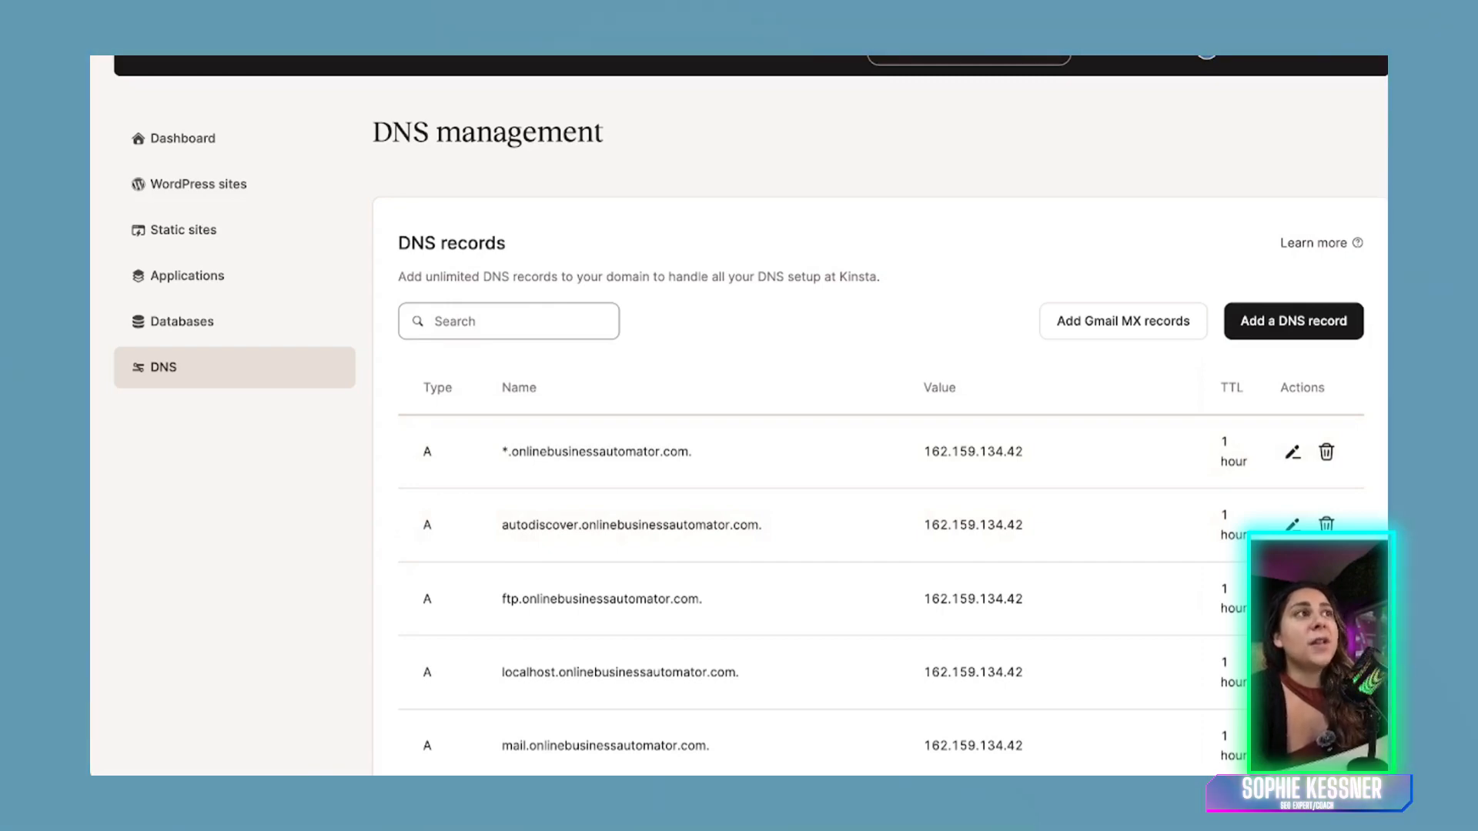
Look through the existing DNS records of the zone, including its TXT entries
scroll(769, 462, down, 15)
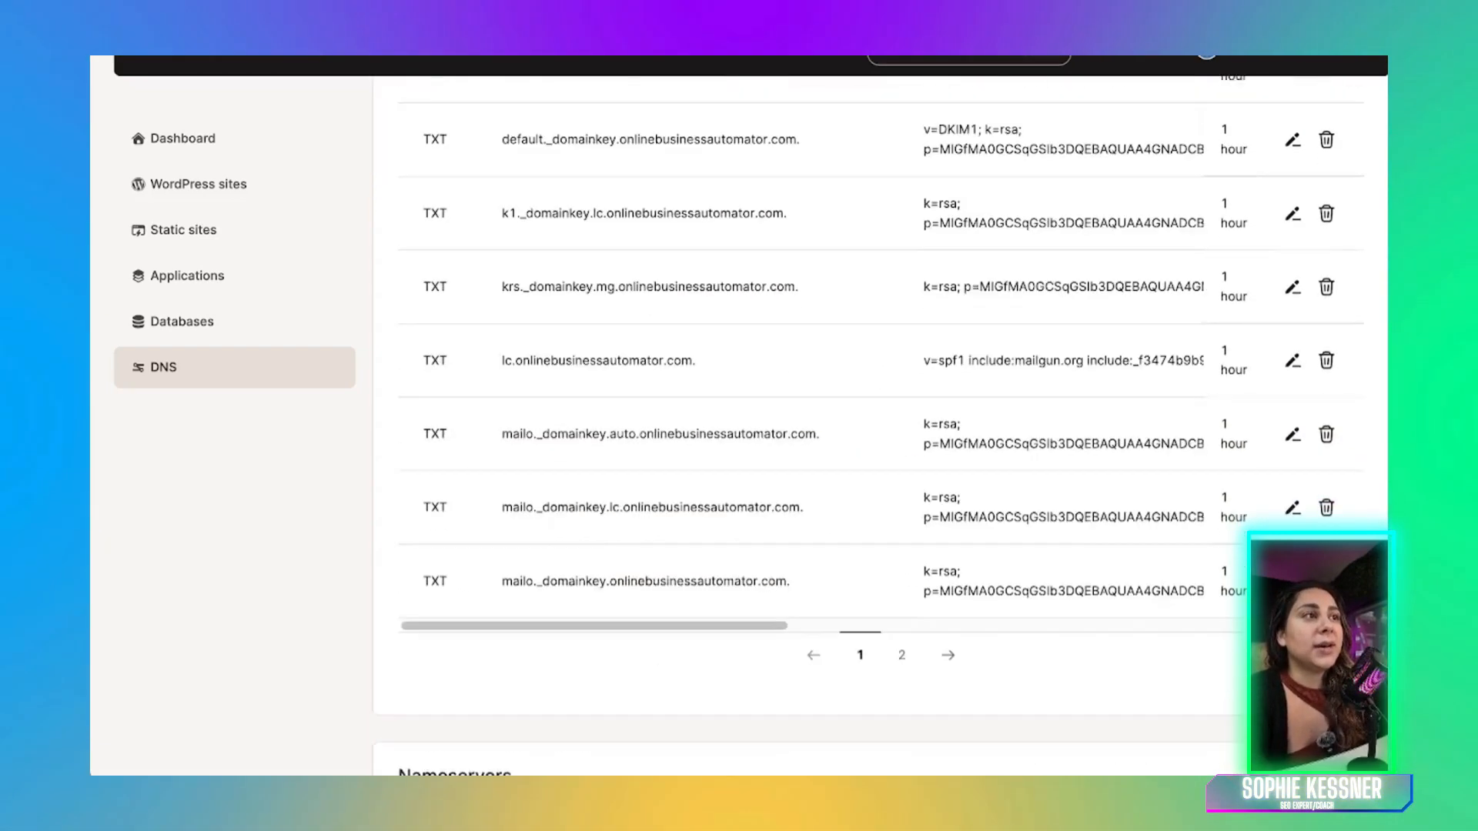
scroll(880, 431, down, 8)
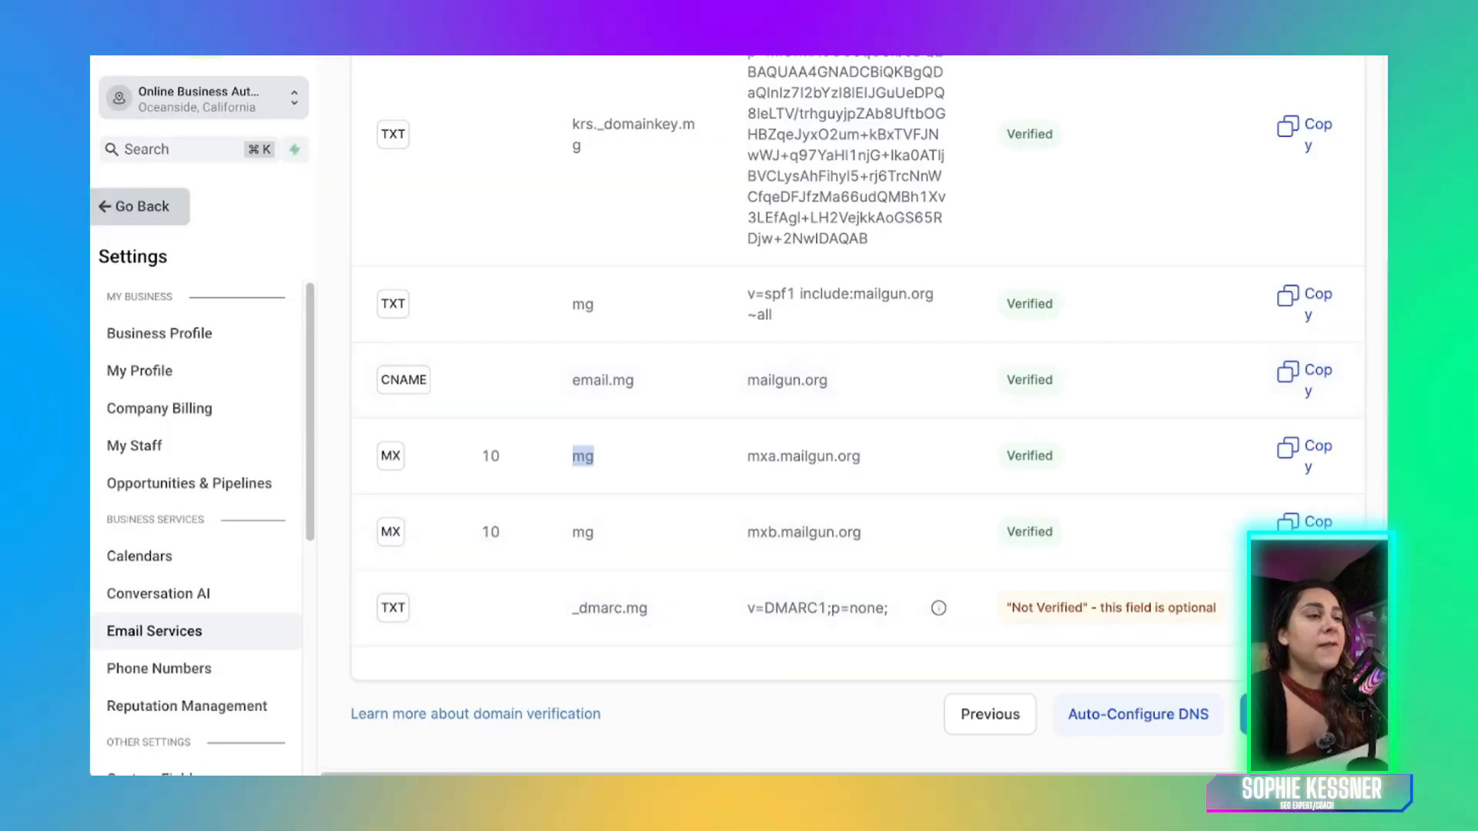
Verify the mg.onlinebusinessautomator.com sending domain, recheck the status of its DNS records and finish the verification
click(1302, 714)
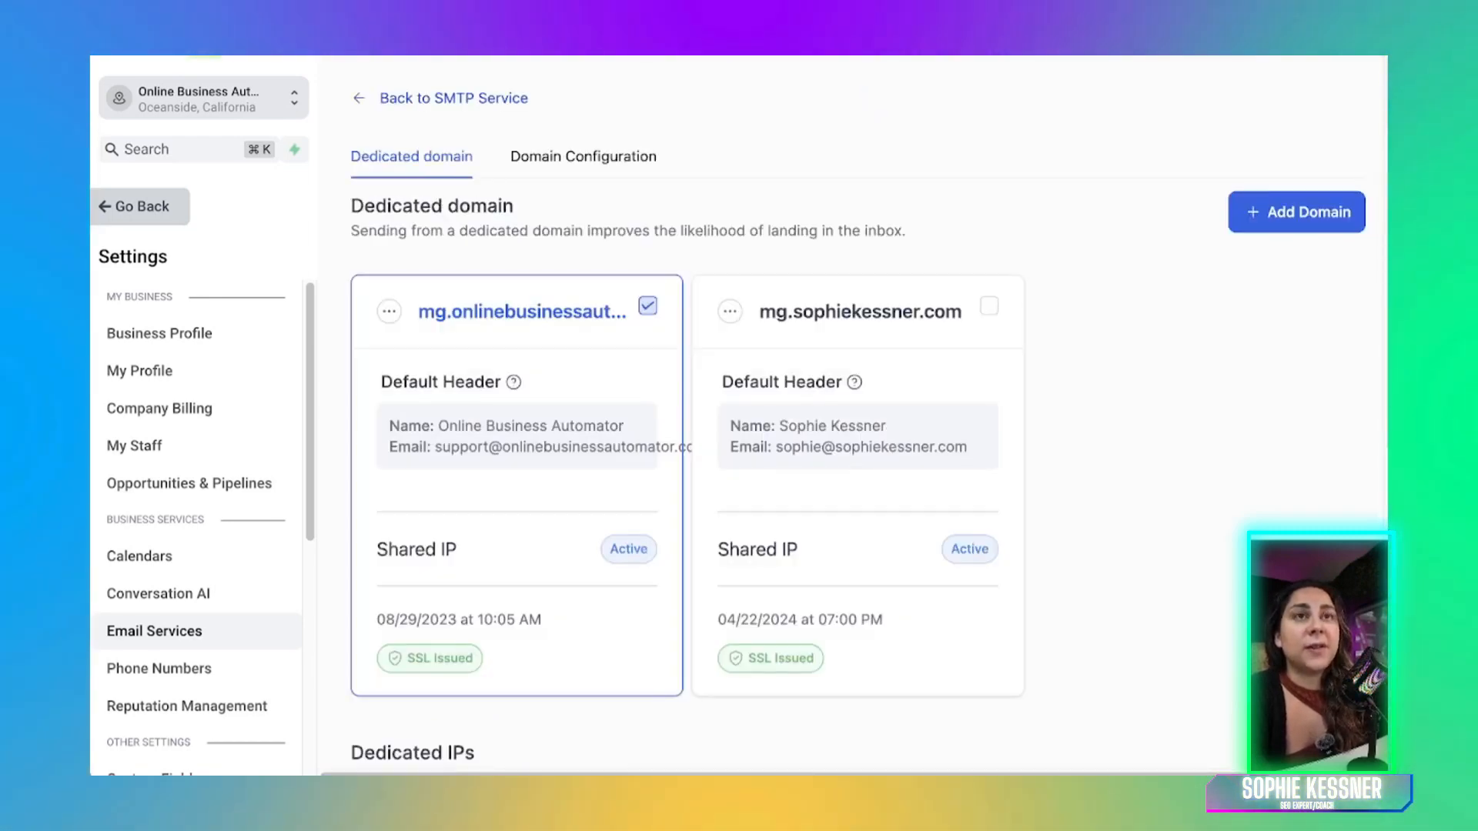
click(389, 312)
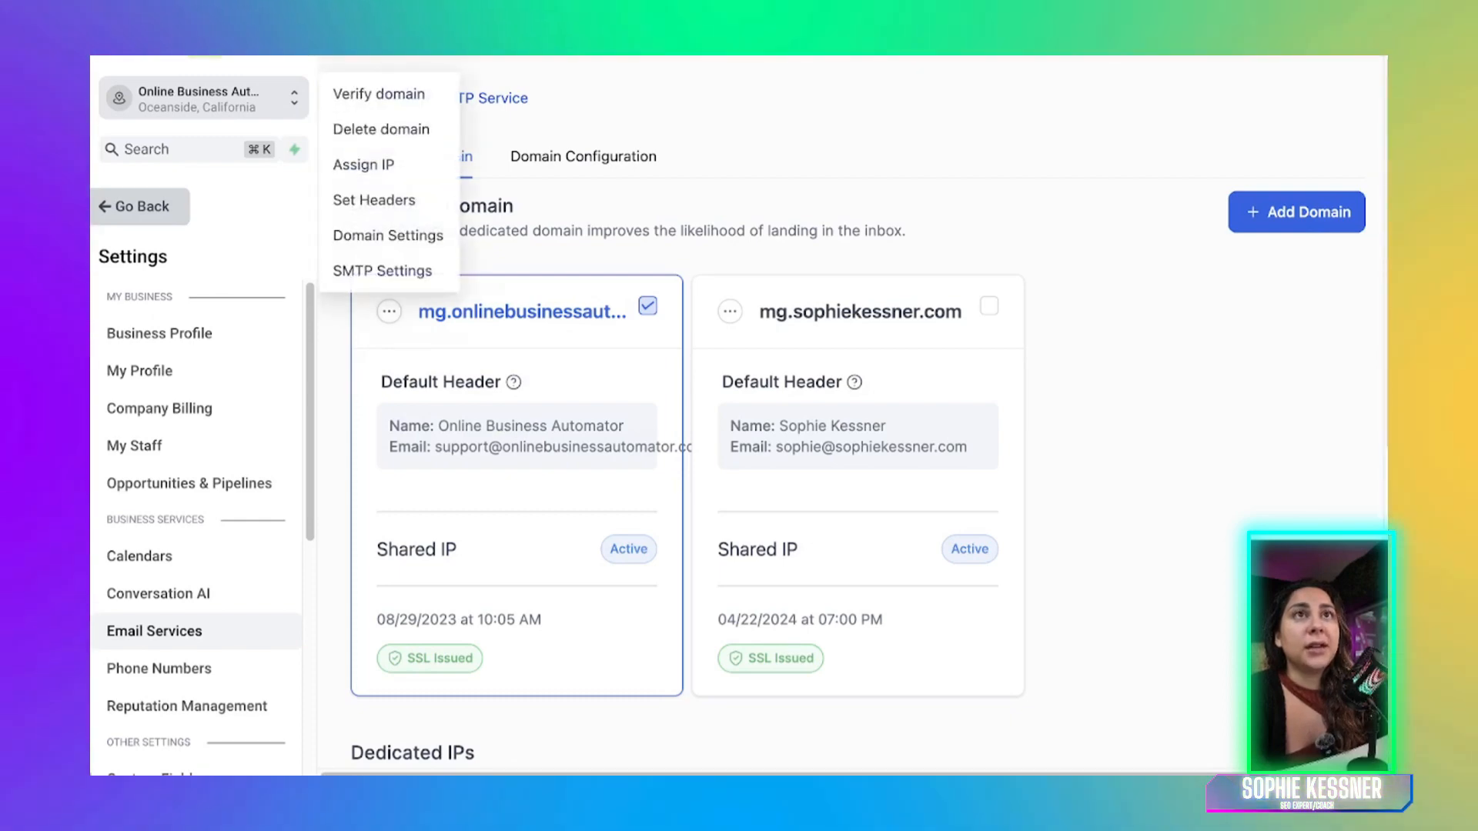
click(379, 94)
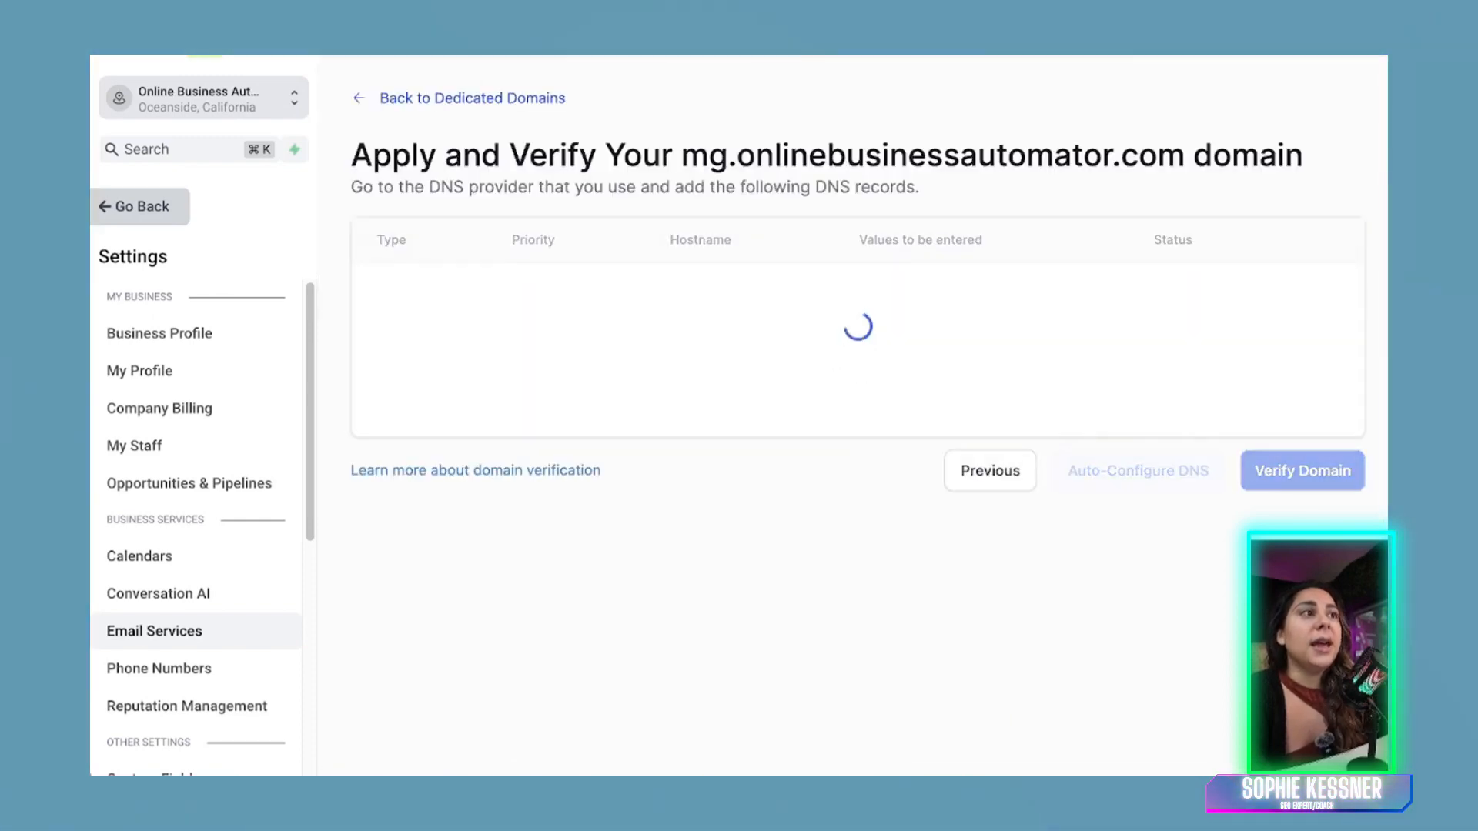
scroll(840, 419, down, 3)
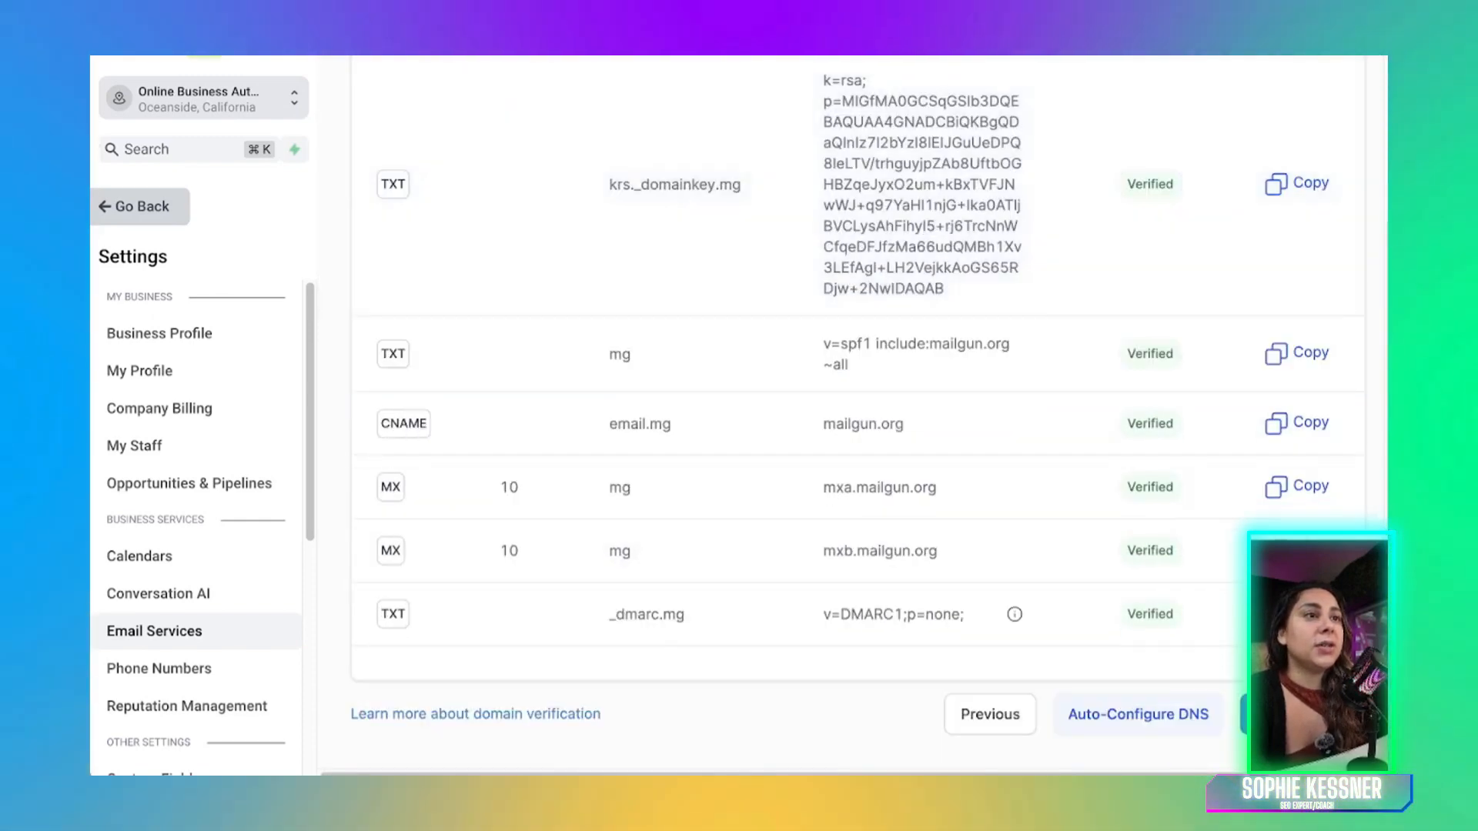
click(1302, 714)
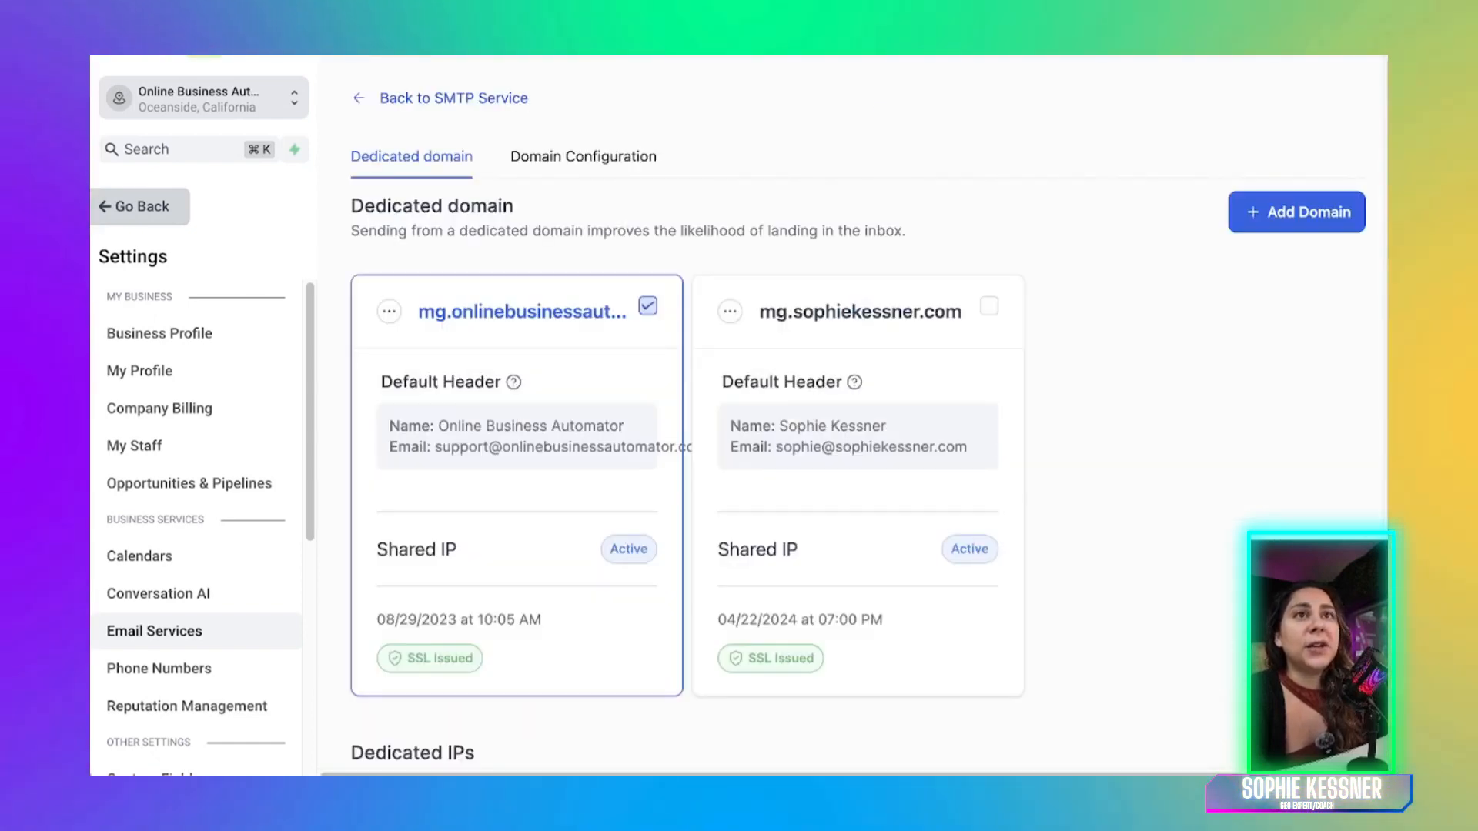
View the click and open tracking settings of the mg.onlinebusinessautomator.com domain and close them without changes
click(389, 312)
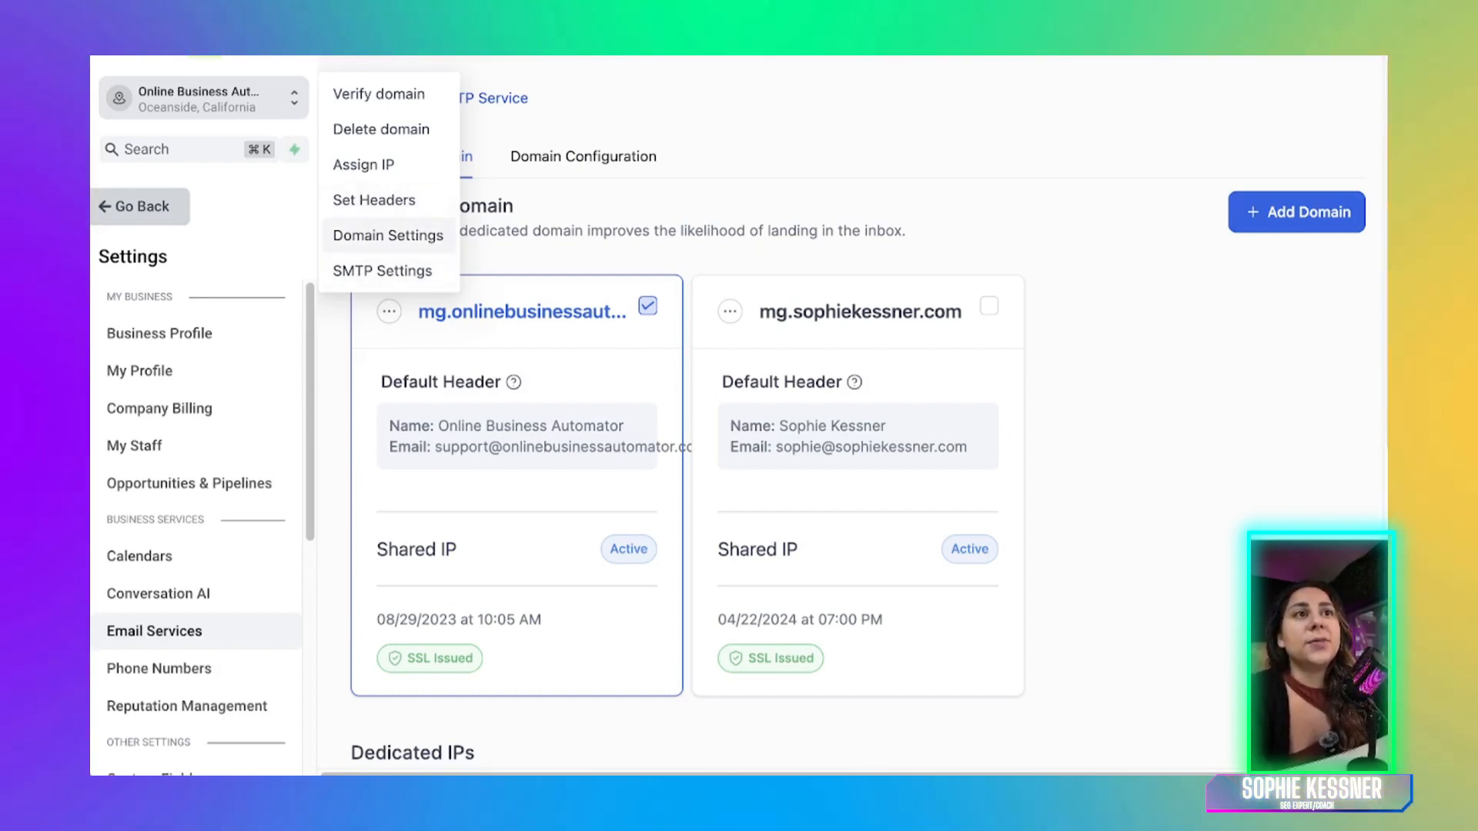
click(388, 235)
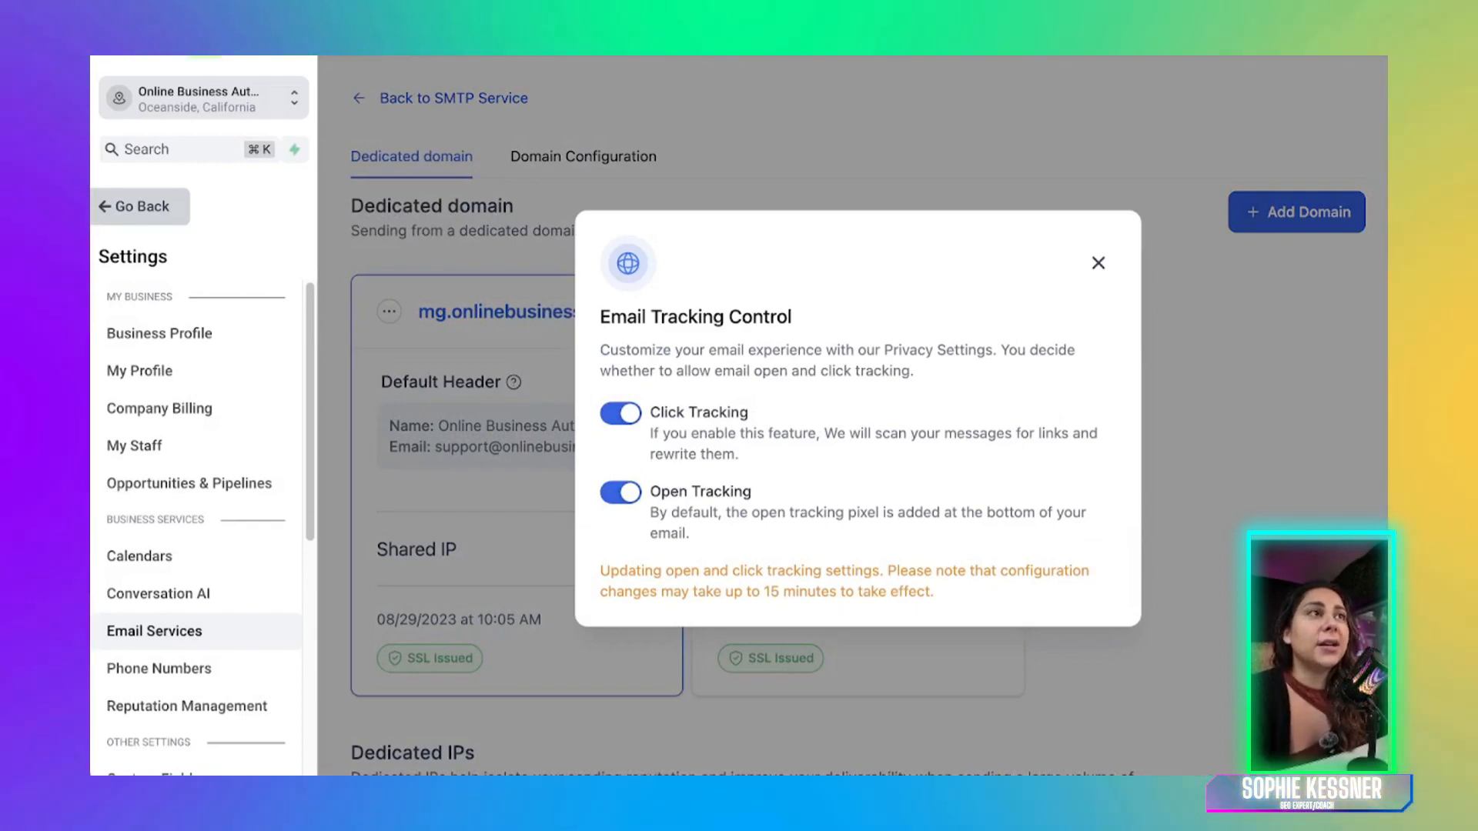
click(1098, 262)
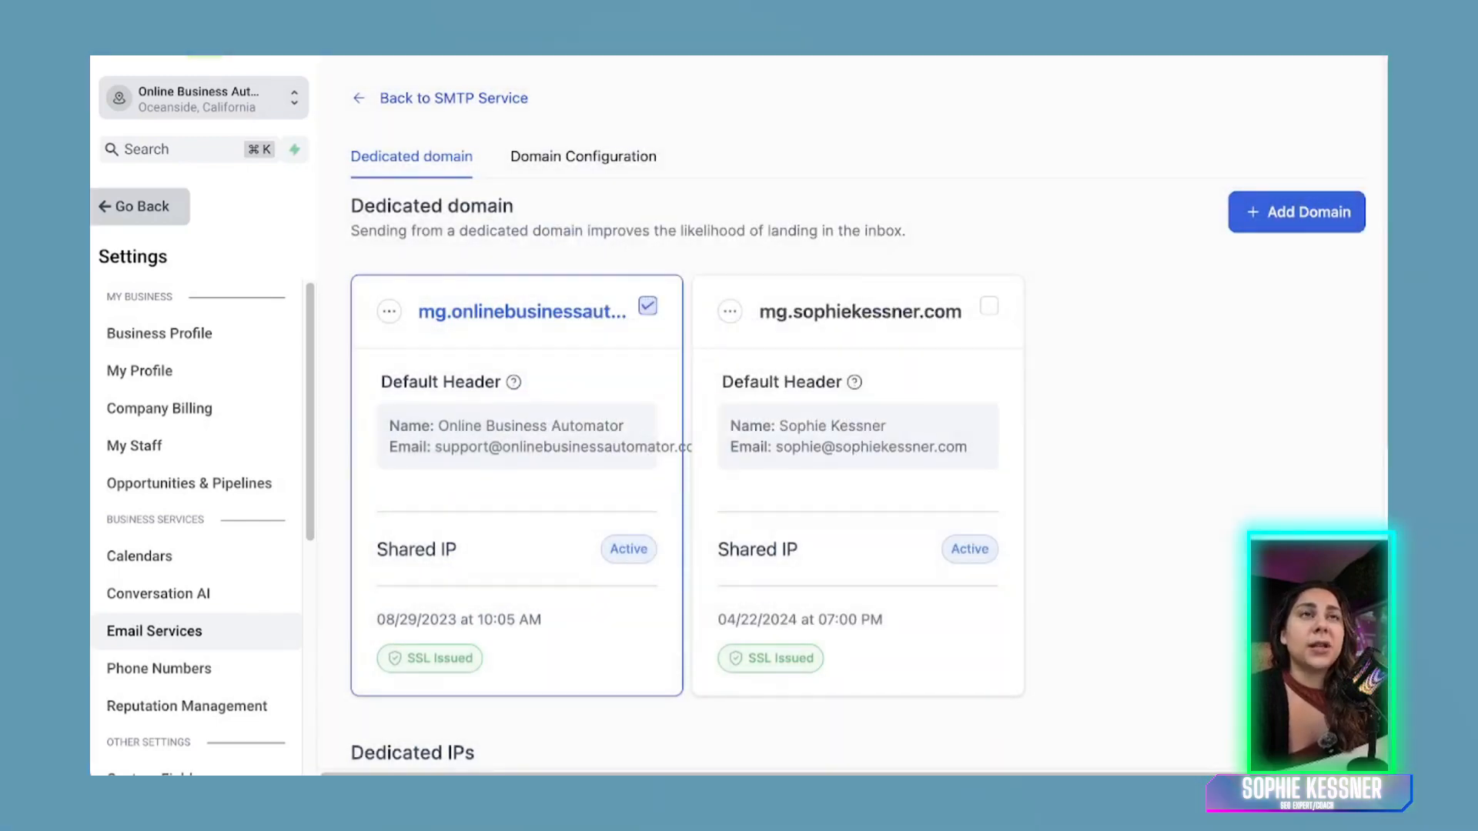
Examine the From Name and From Email in the default header of mg.onlinebusinessautomator.com and close without saving
click(390, 311)
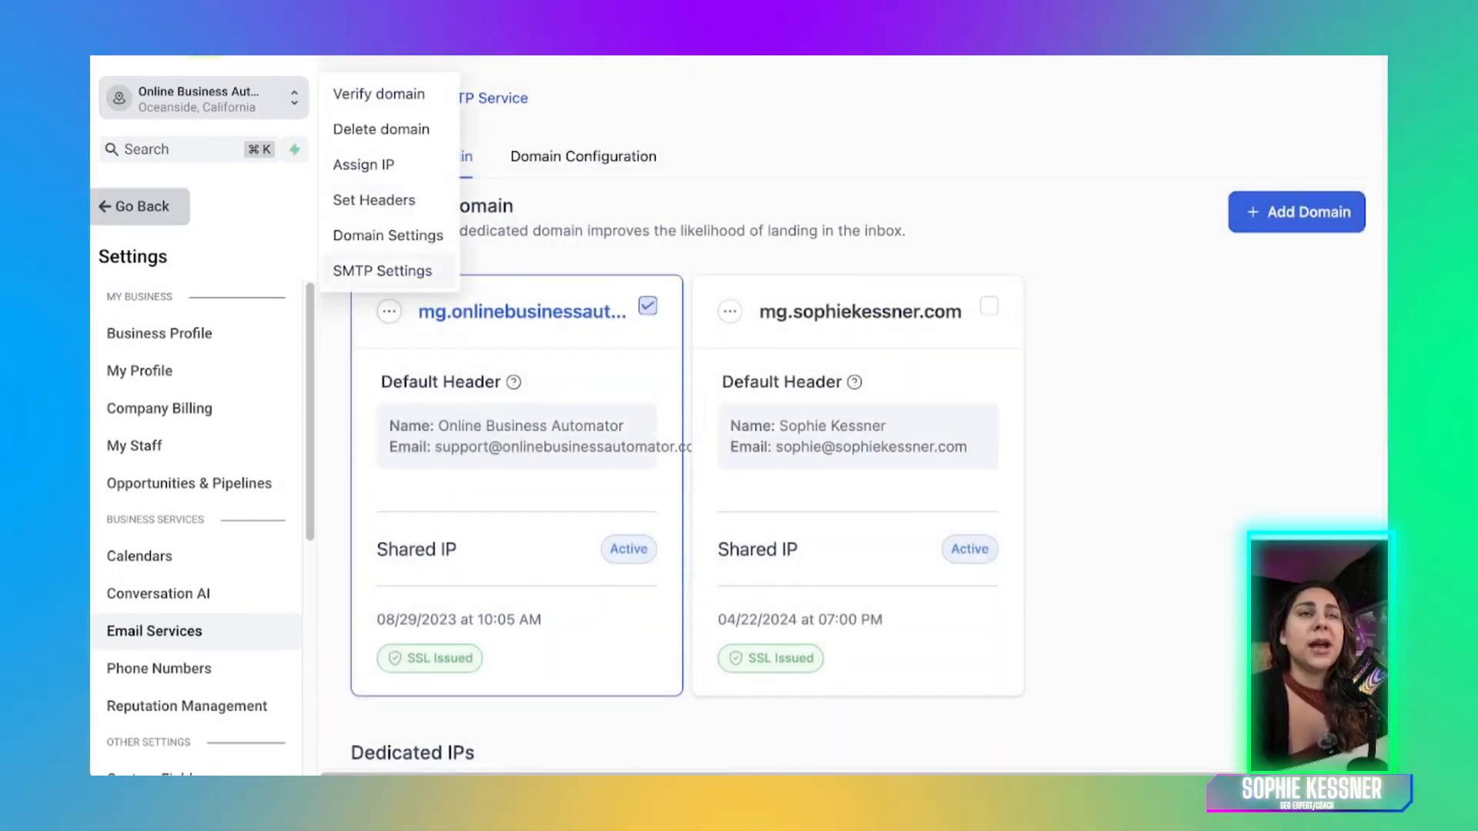
click(374, 200)
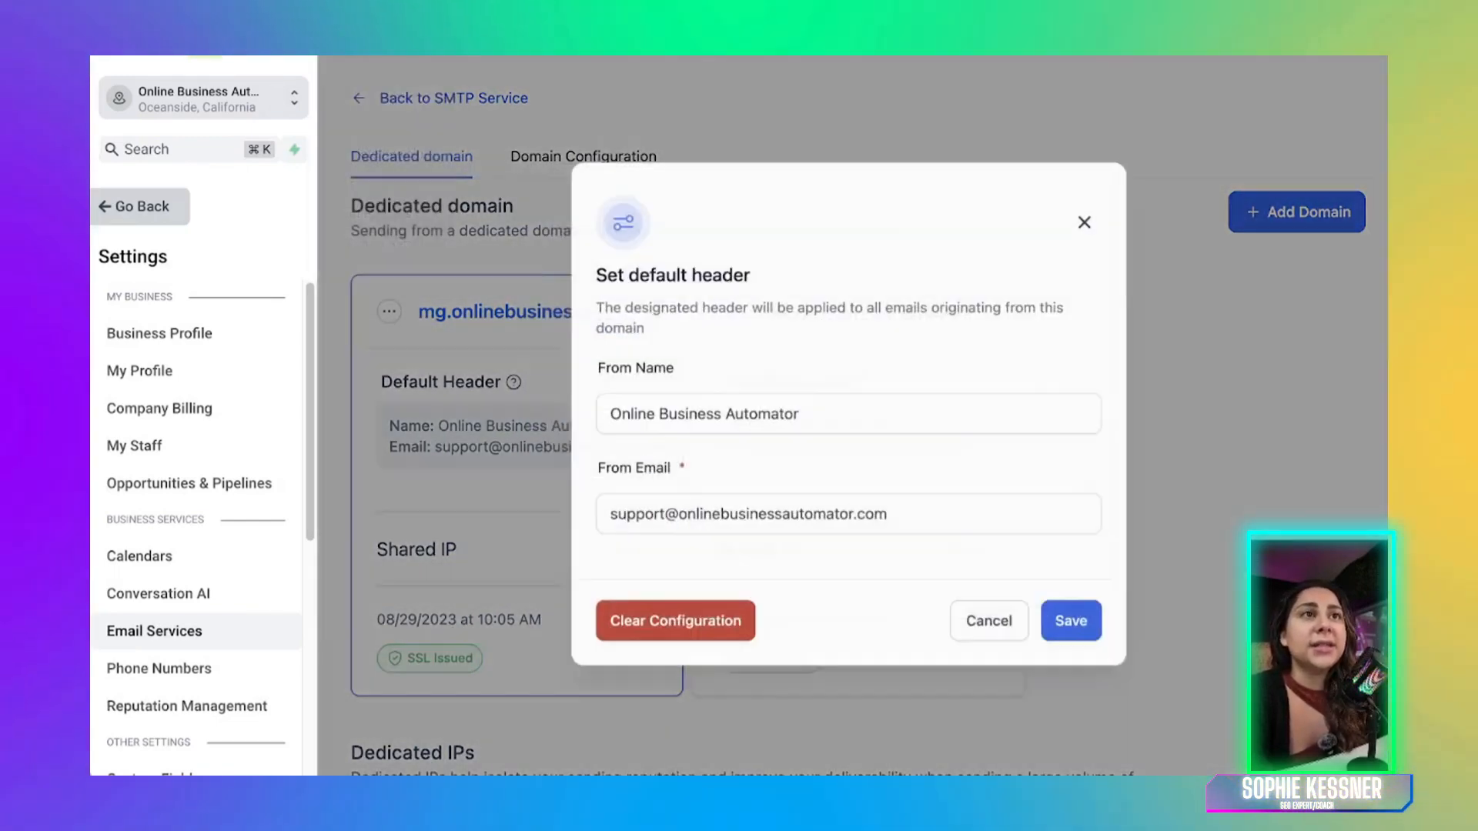
triple_click(711, 419)
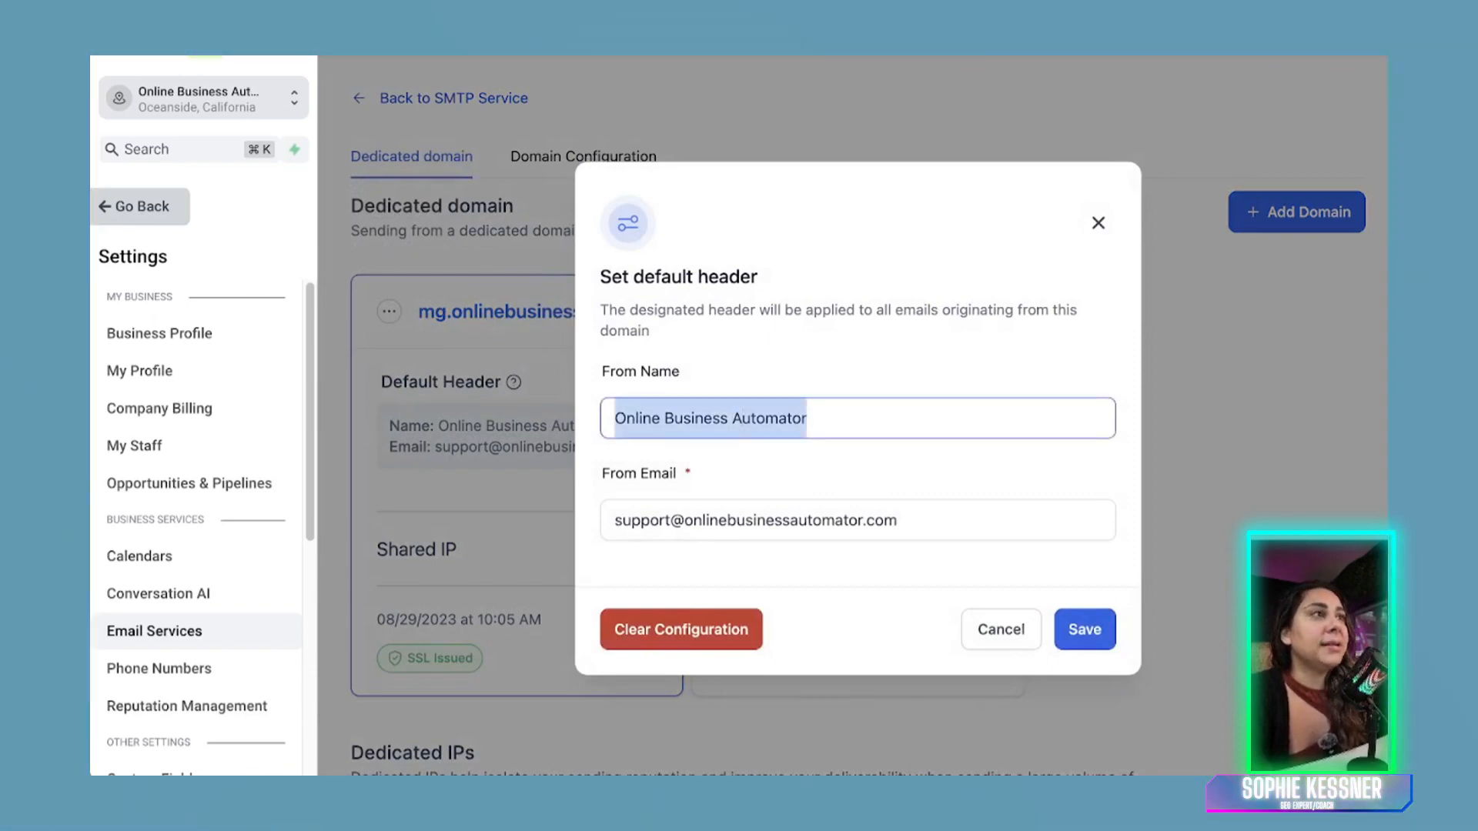
triple_click(789, 519)
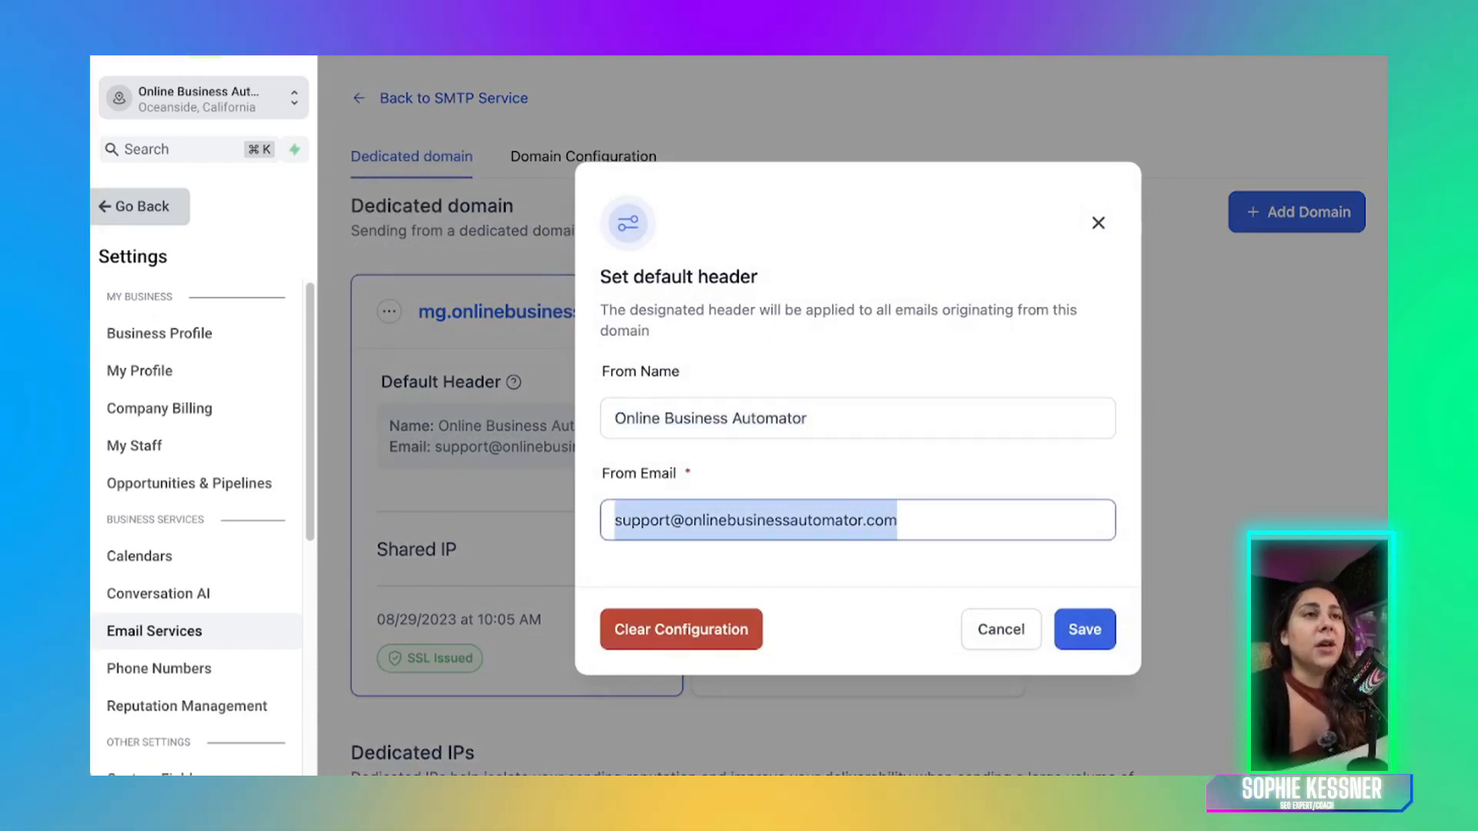
click(827, 419)
drag(828, 418, 615, 418)
drag(912, 521, 640, 521)
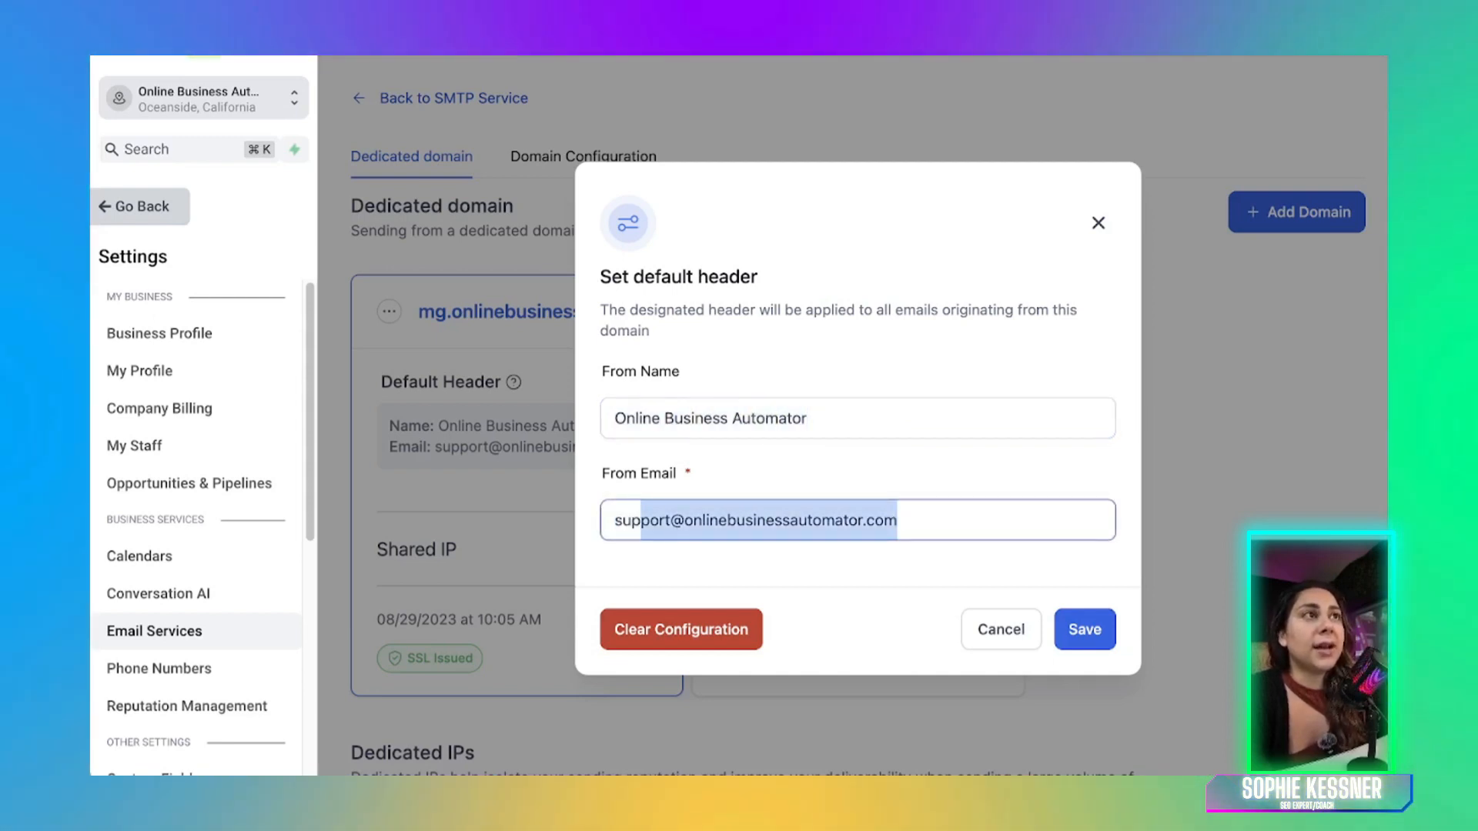
click(900, 521)
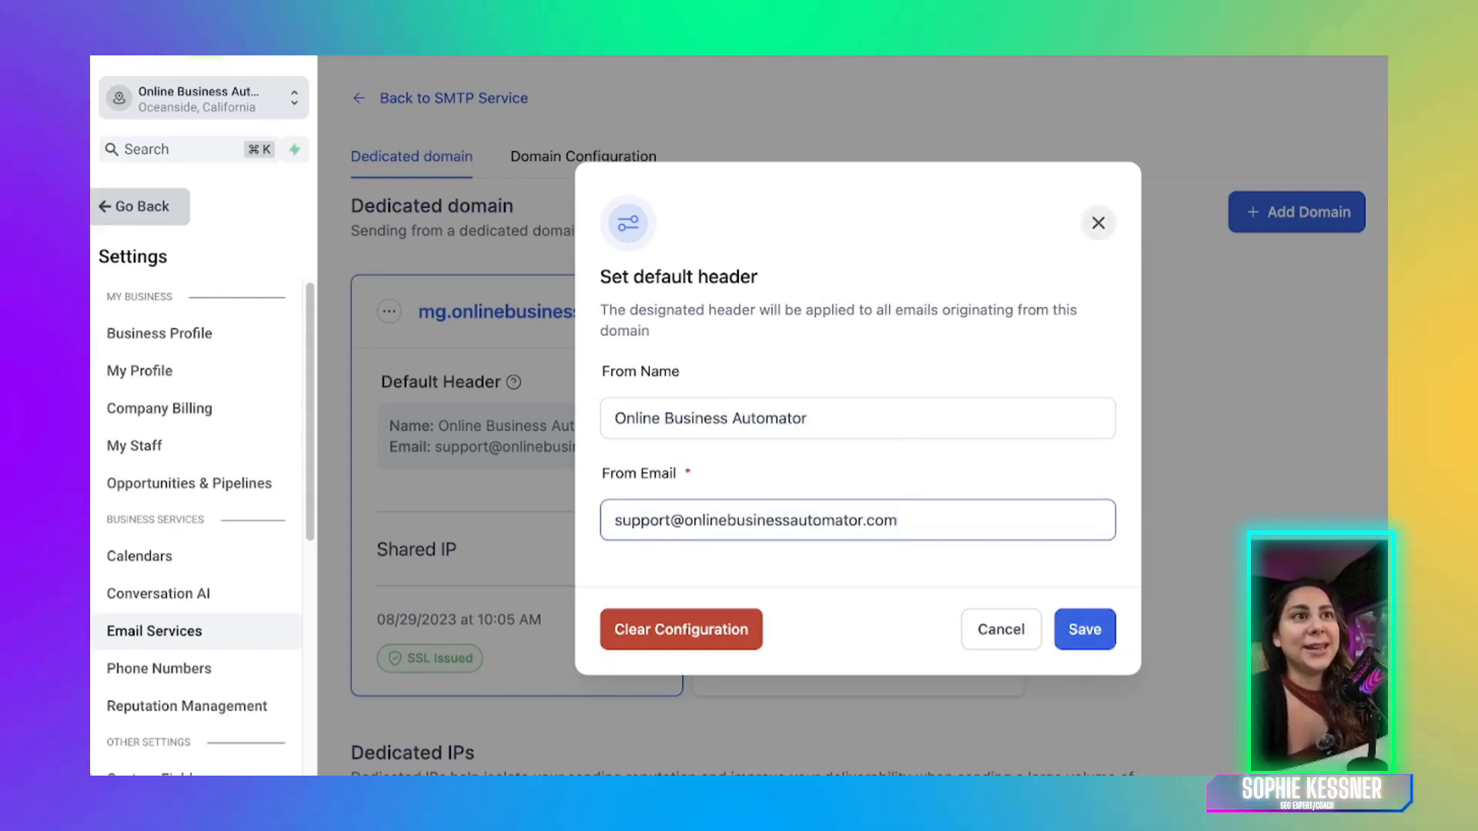
click(1098, 223)
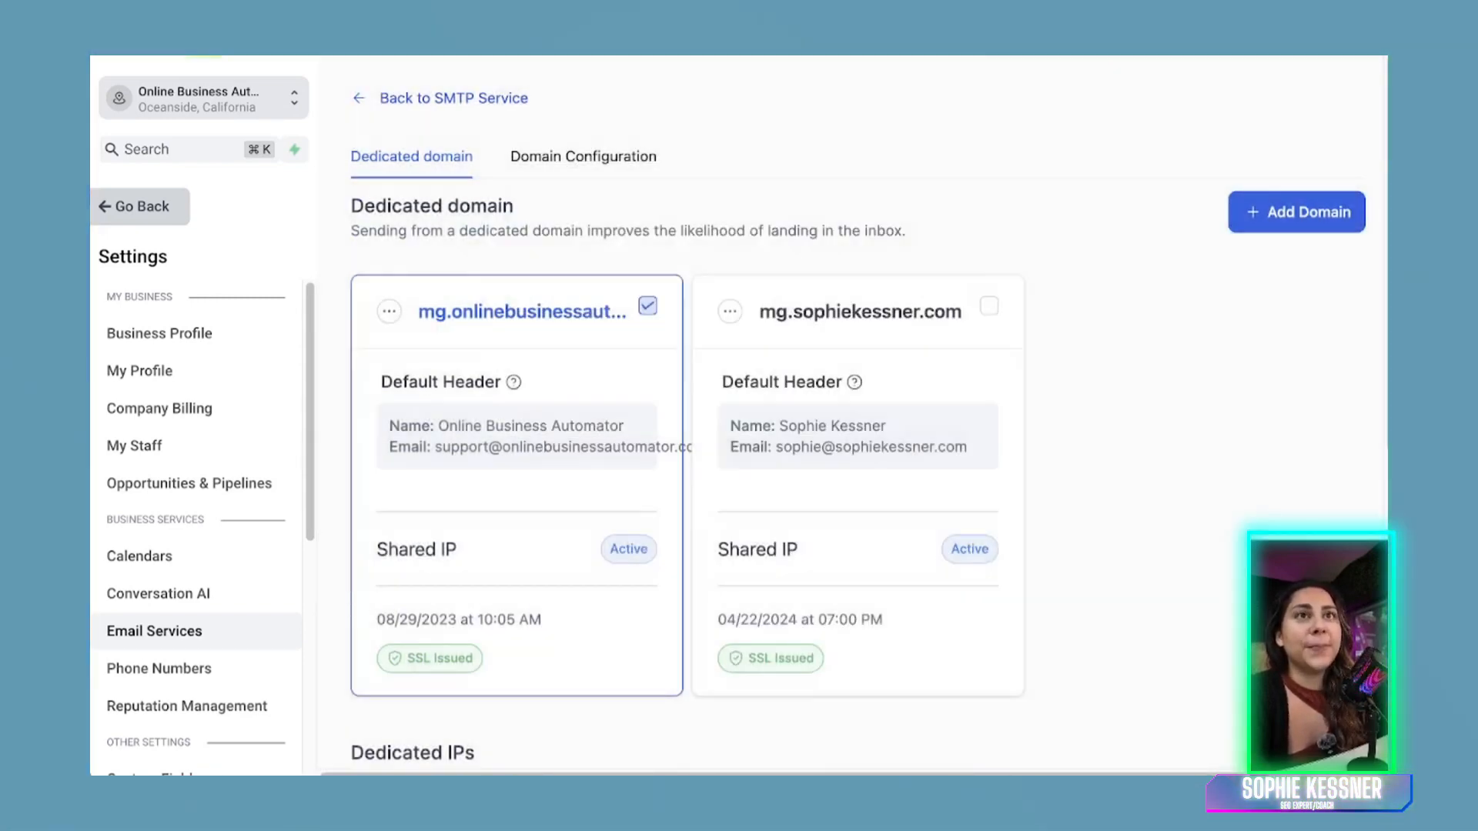
View the SMTP credentials page of mg.onlinebusinessautomator.com and return to the dedicated domains
click(389, 311)
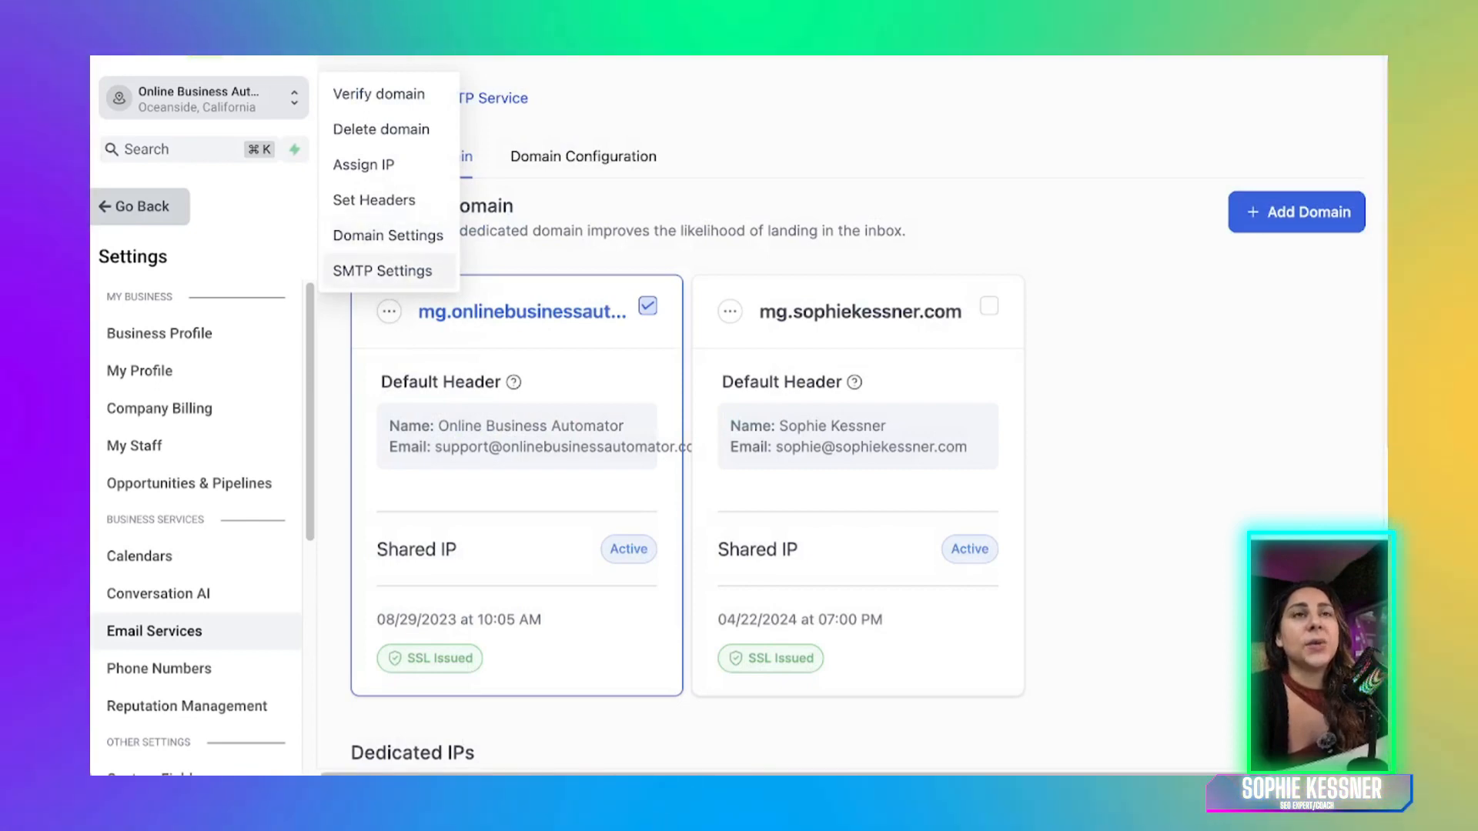
click(382, 270)
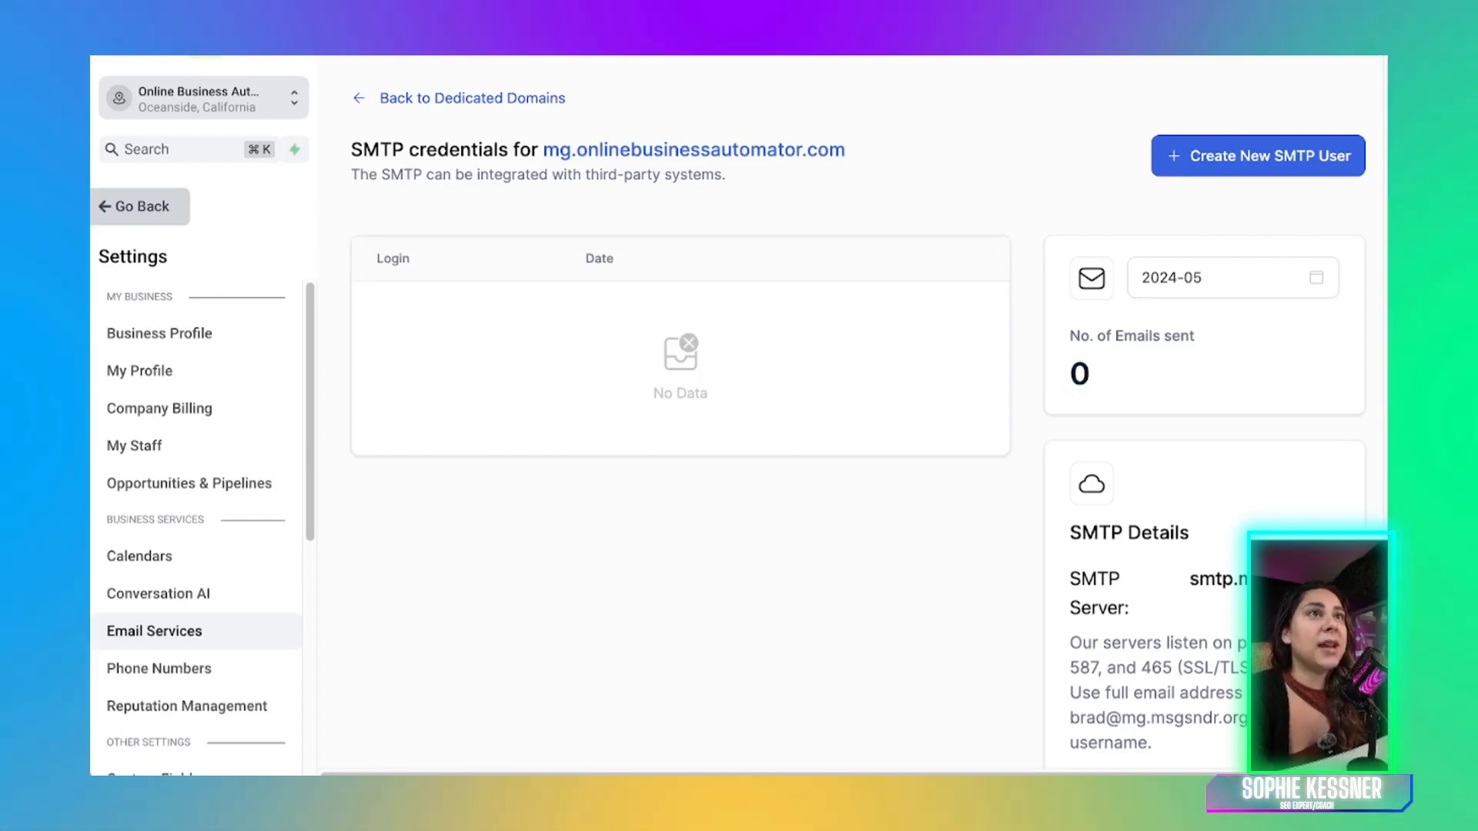
click(472, 99)
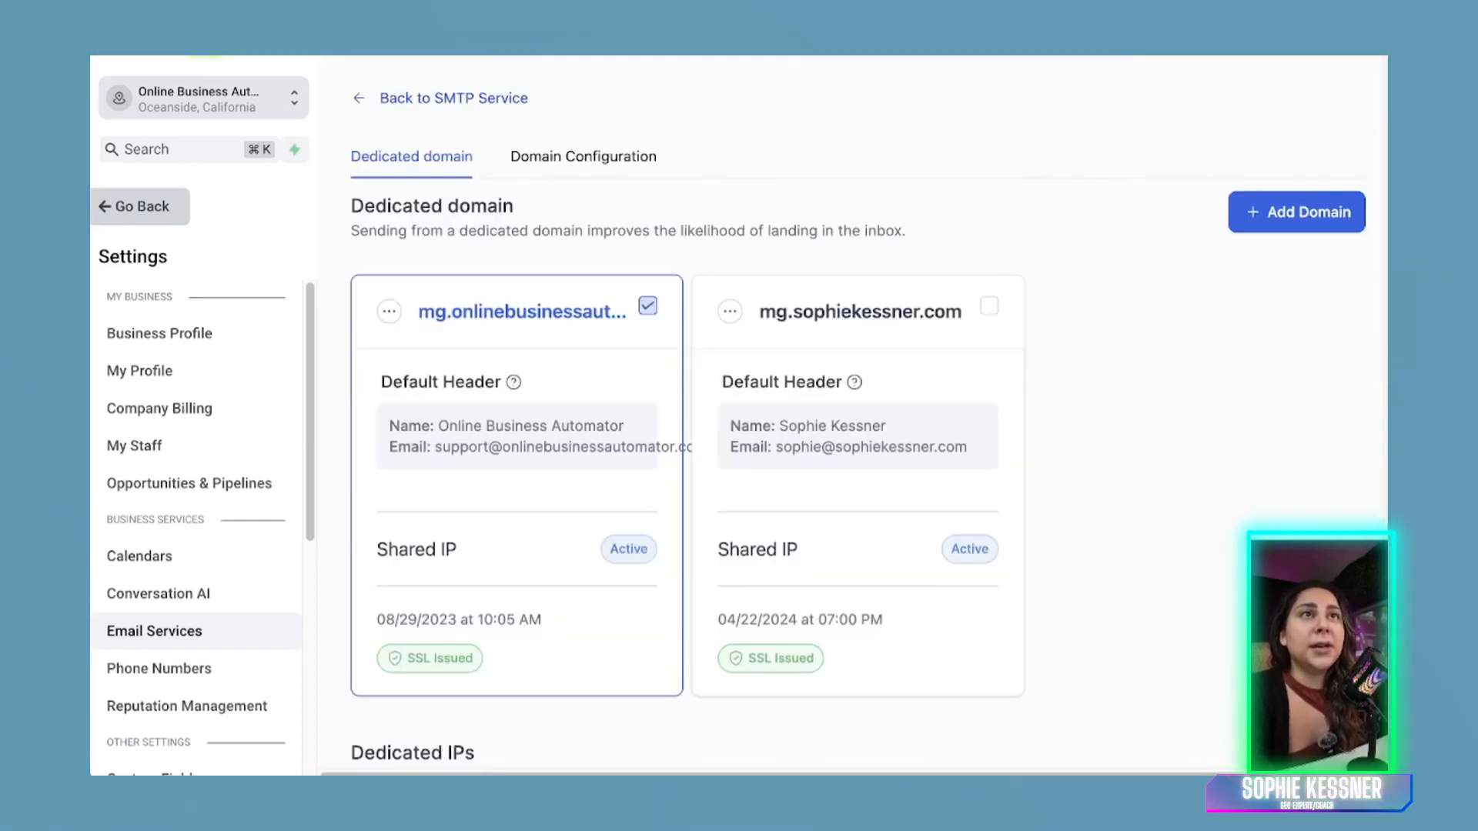
Add the second dedicated domain to the Workflow Domain in the domain configuration and review the assignments for the other email types
click(583, 156)
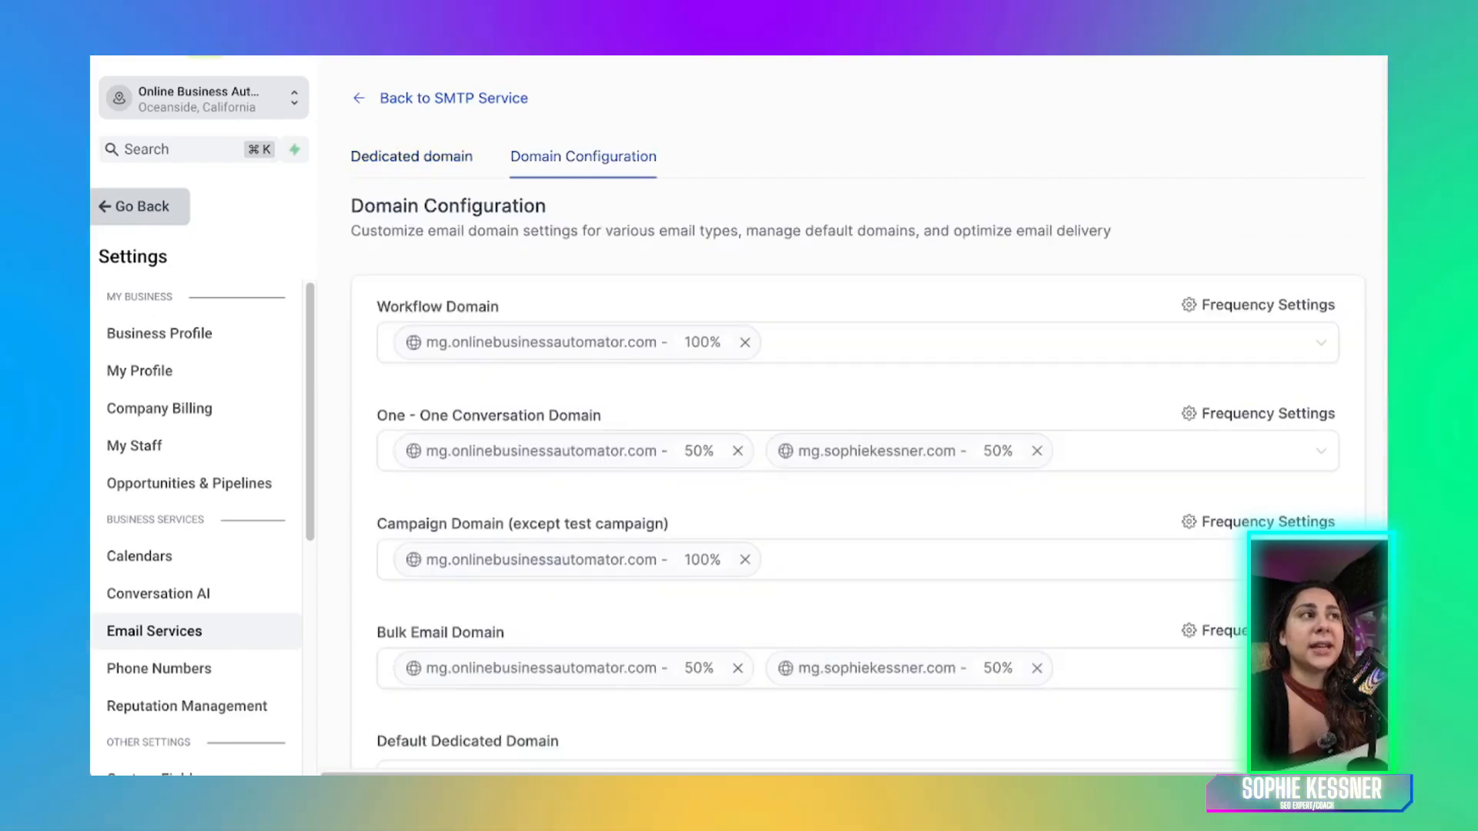
scroll(847, 347, down, 1)
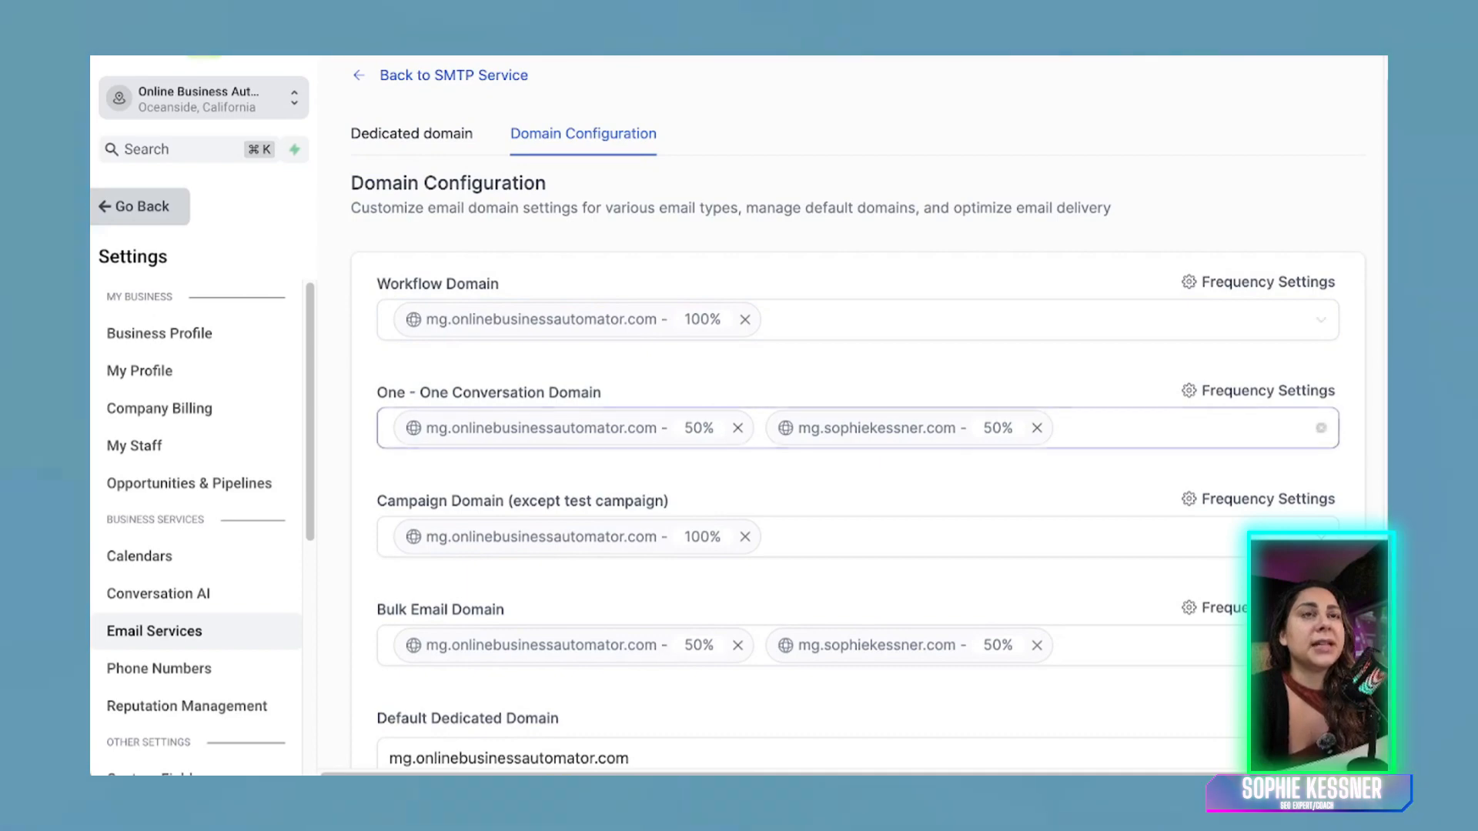
scroll(846, 370, down, 1)
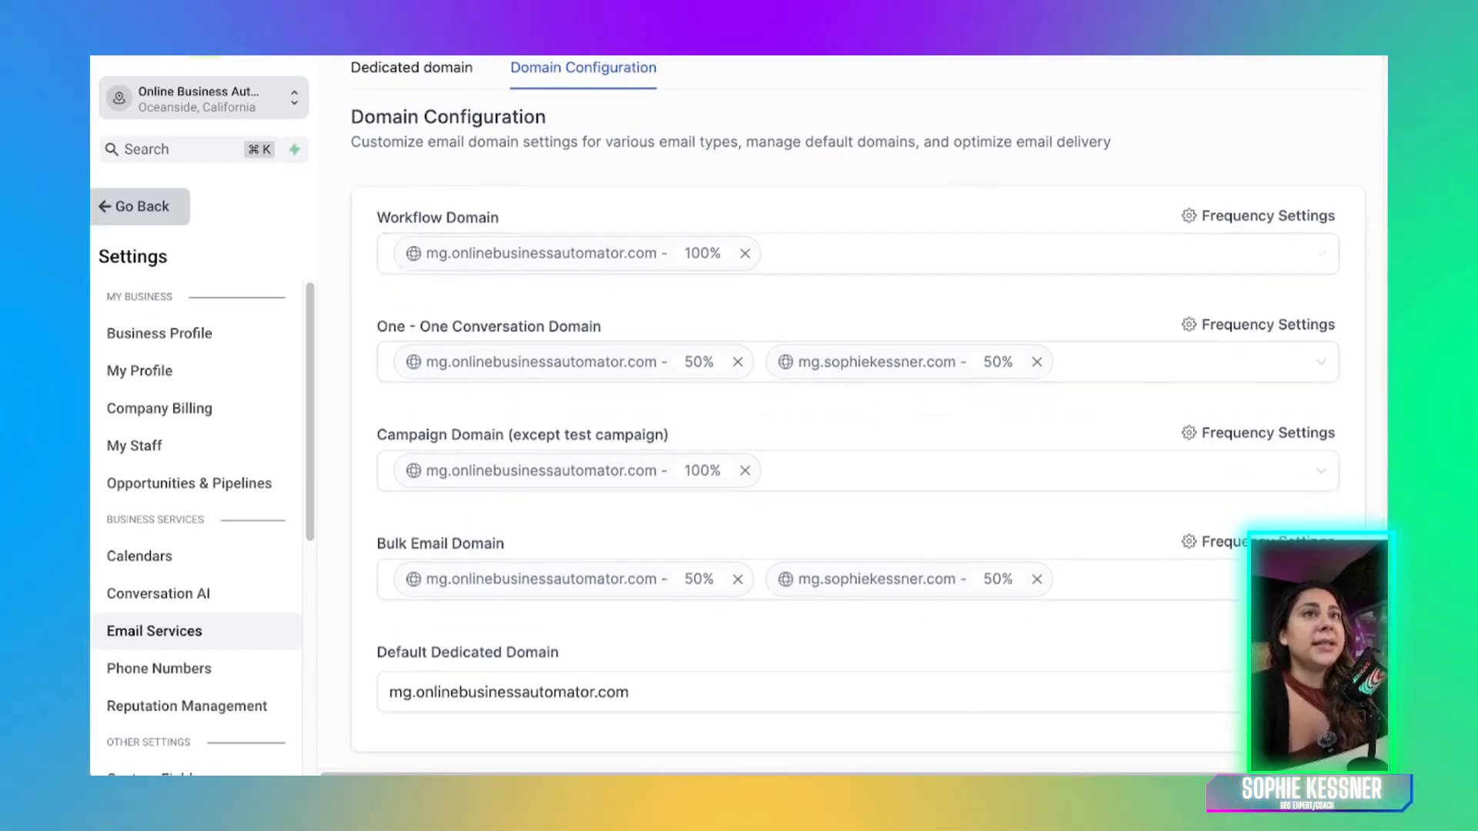
click(846, 253)
click(465, 336)
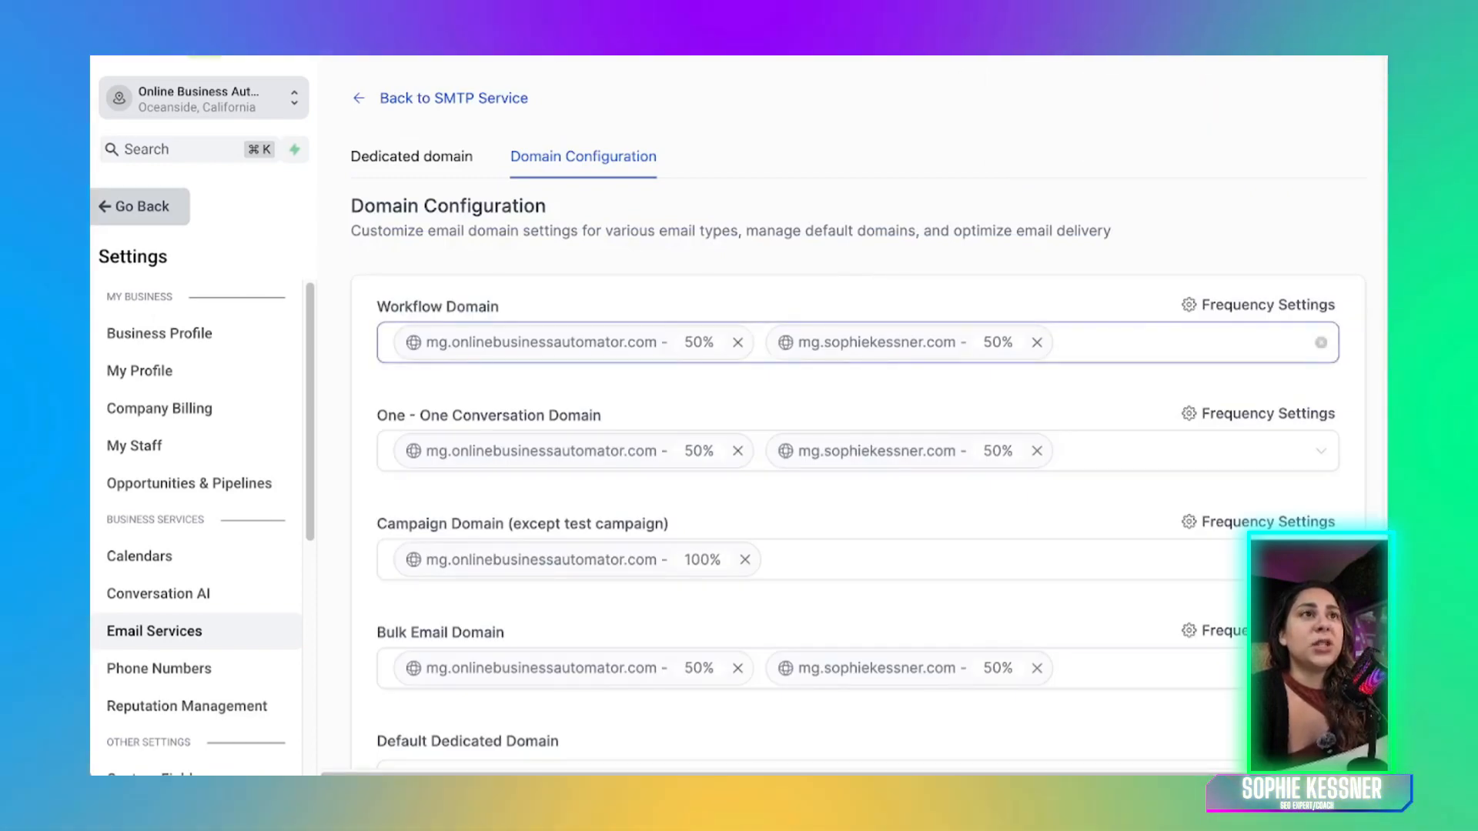
scroll(846, 454, down, 2)
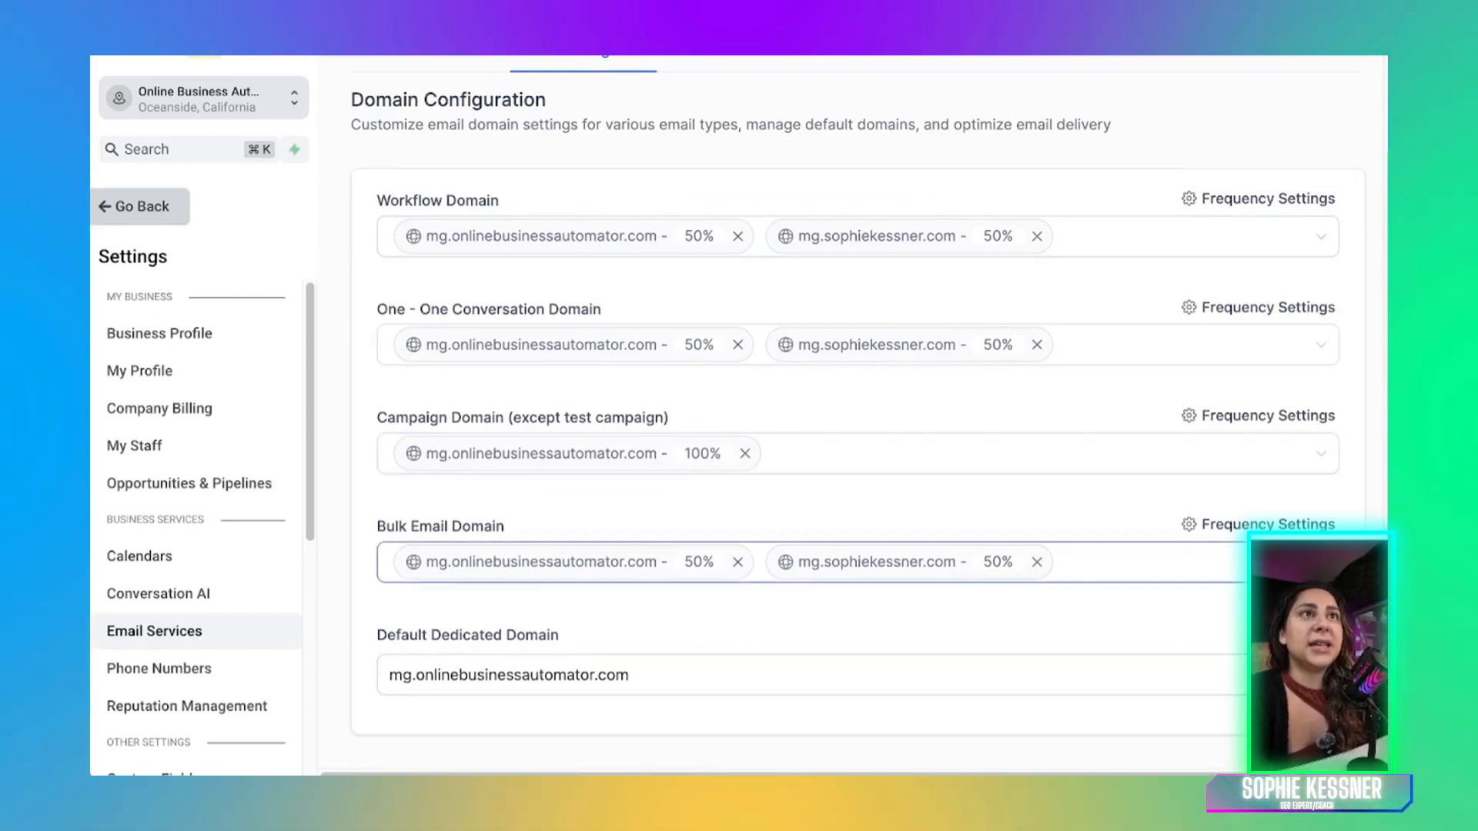
scroll(847, 562, up, 2)
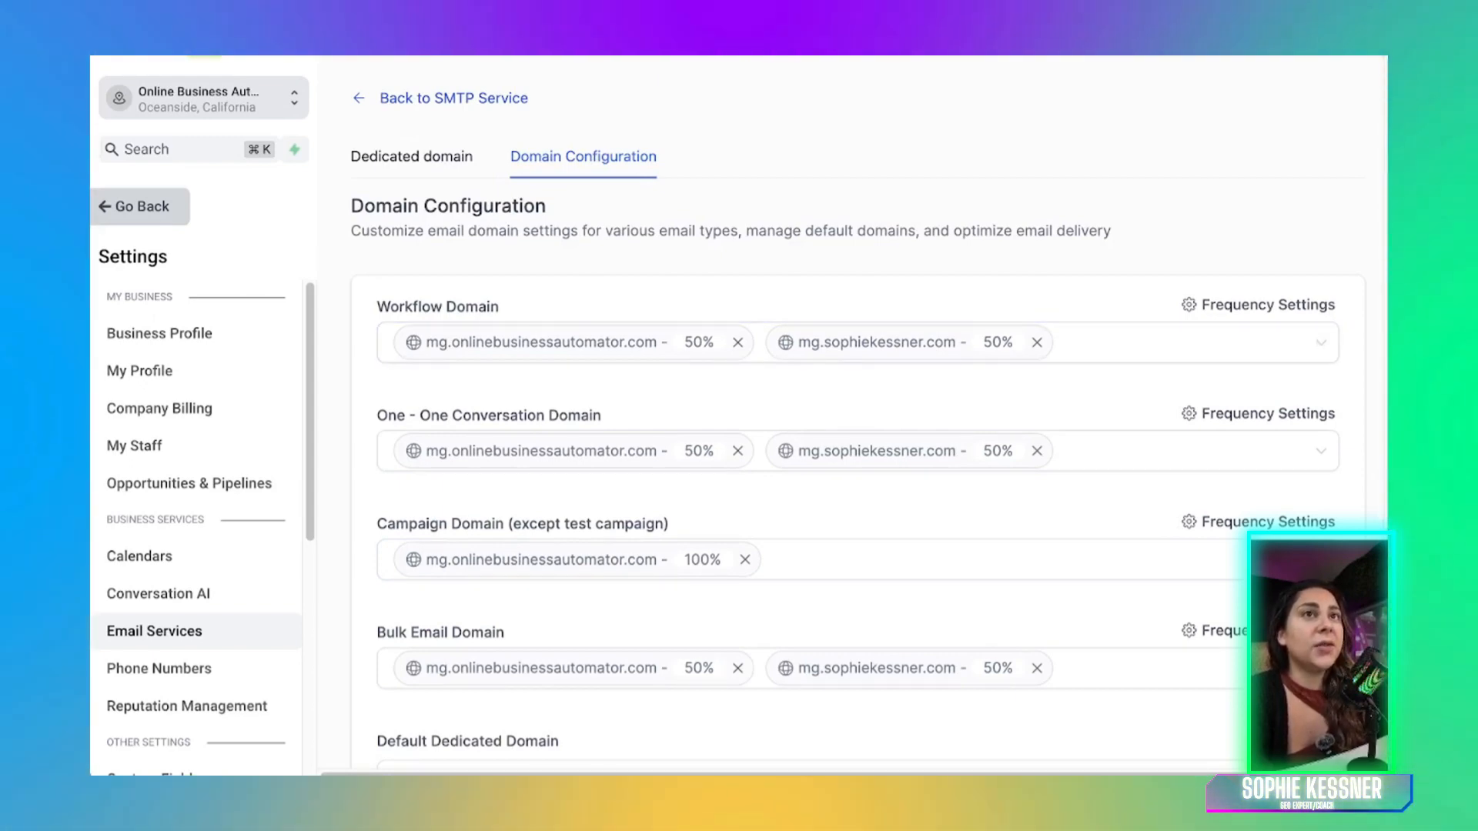
scroll(846, 423, down, 2)
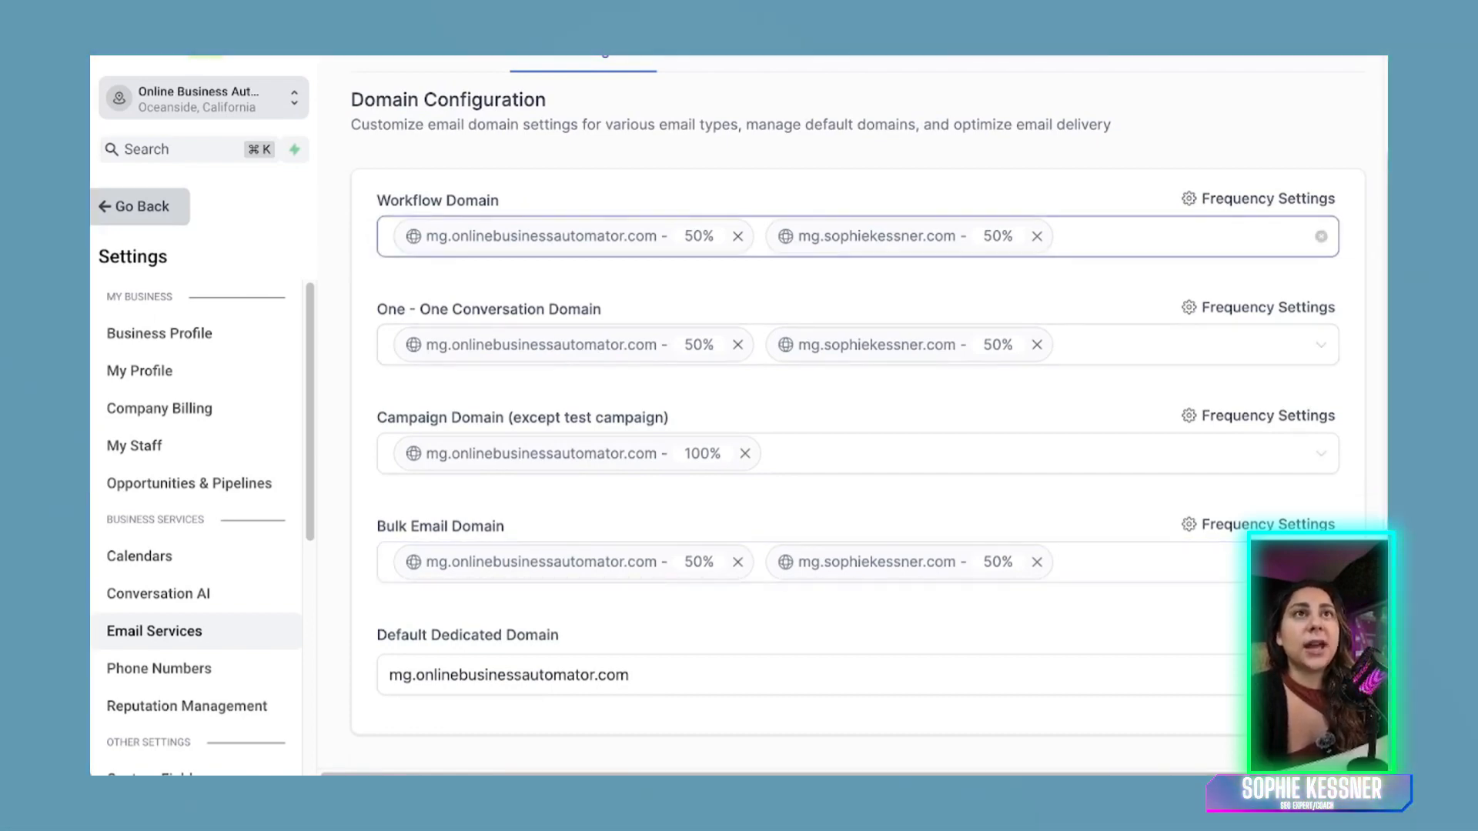
scroll(846, 423, up, 2)
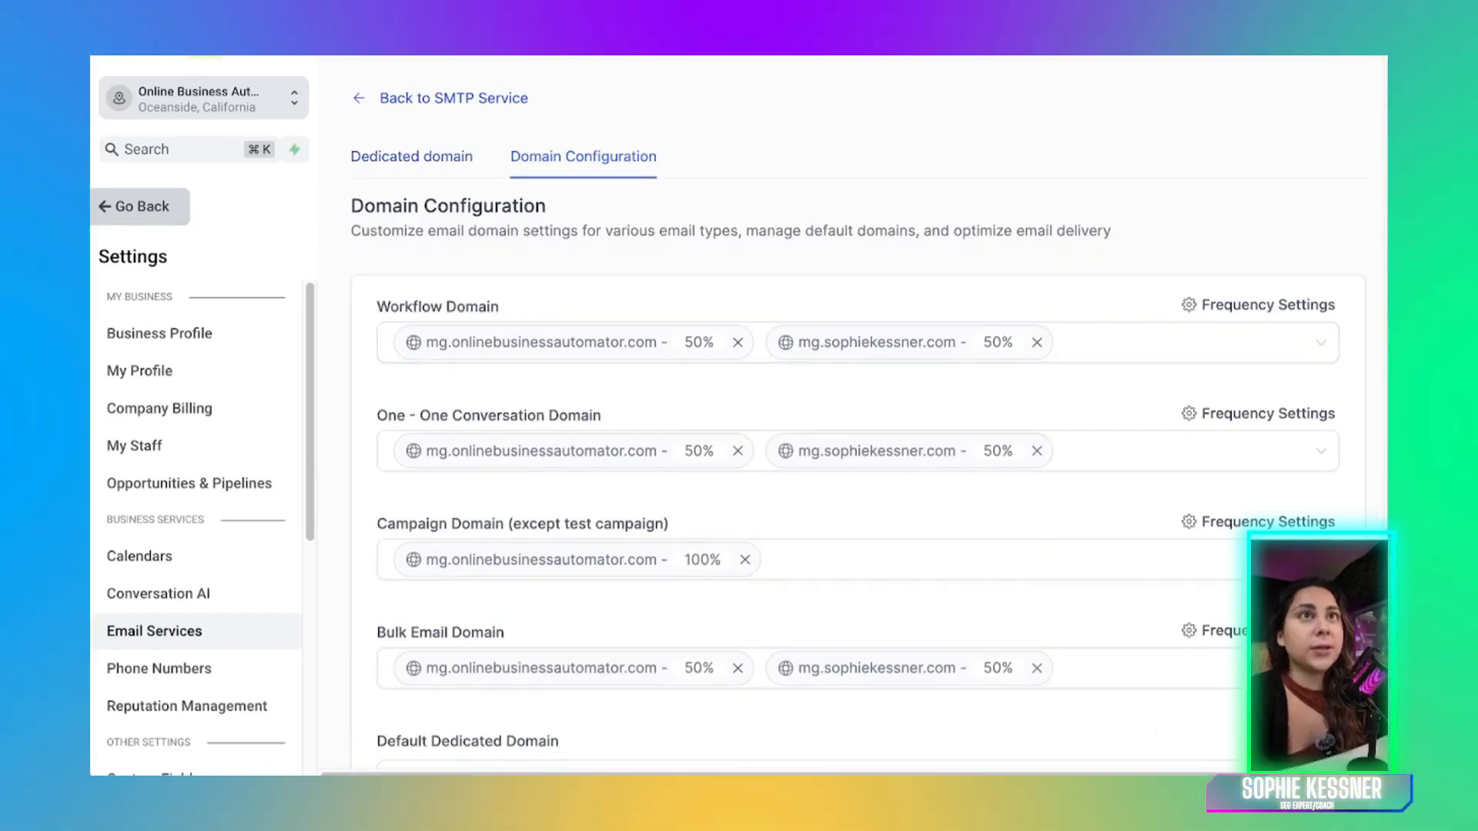
Return to the main Email Services settings and examine the forwarding address, BCC and reply address options
click(412, 156)
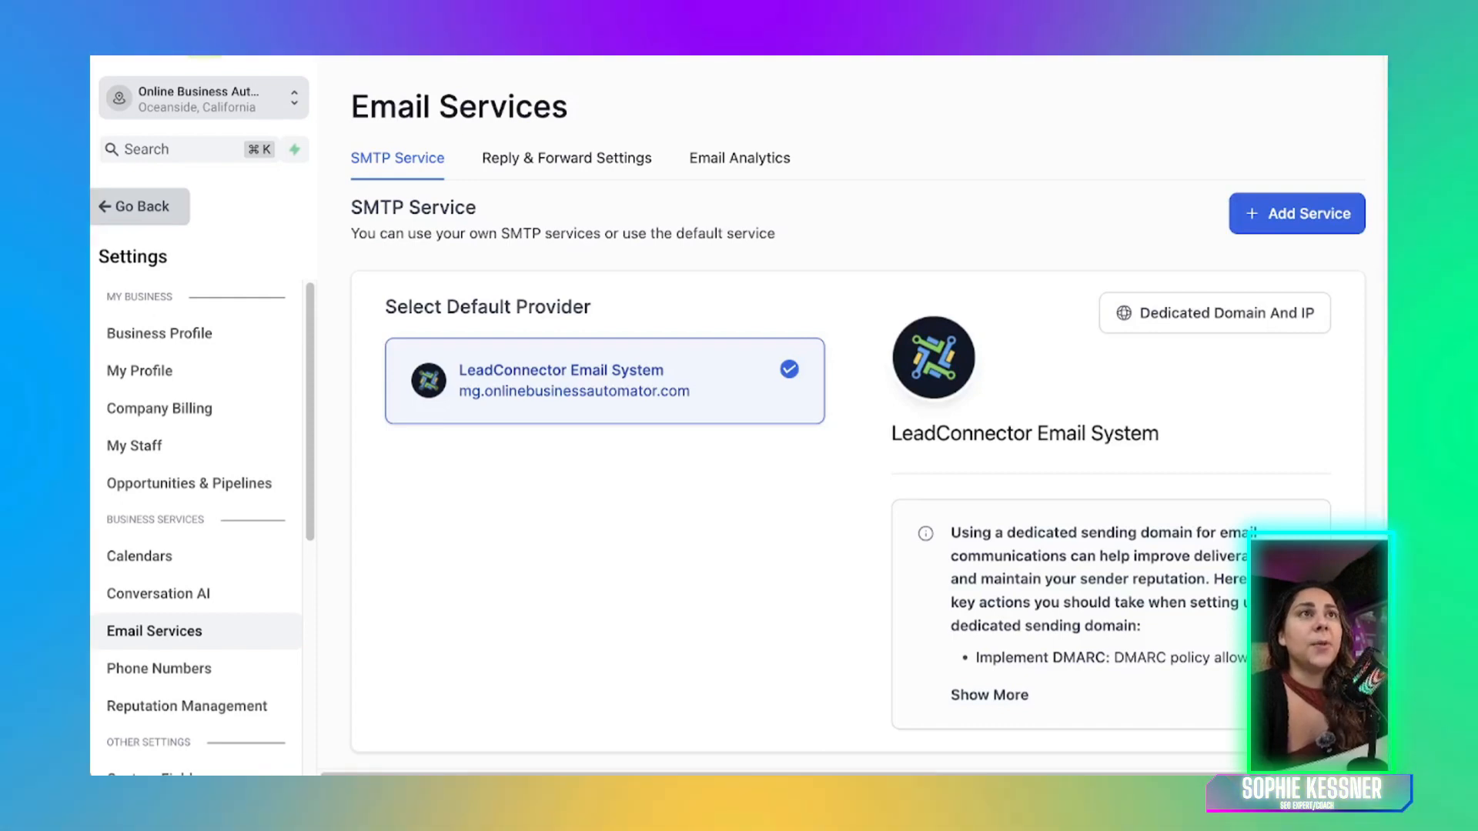
click(567, 157)
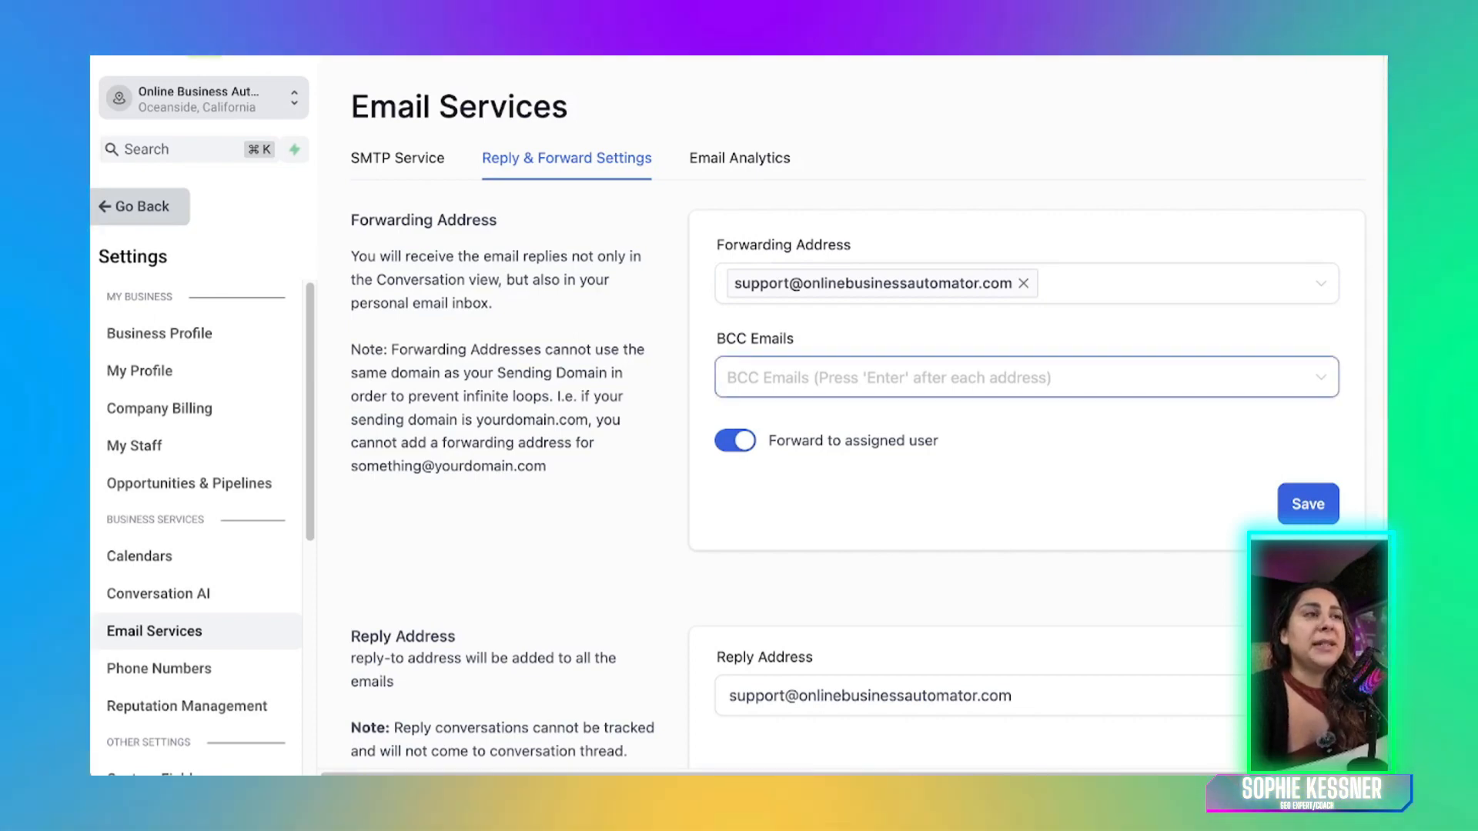
scroll(1023, 377, down, 1)
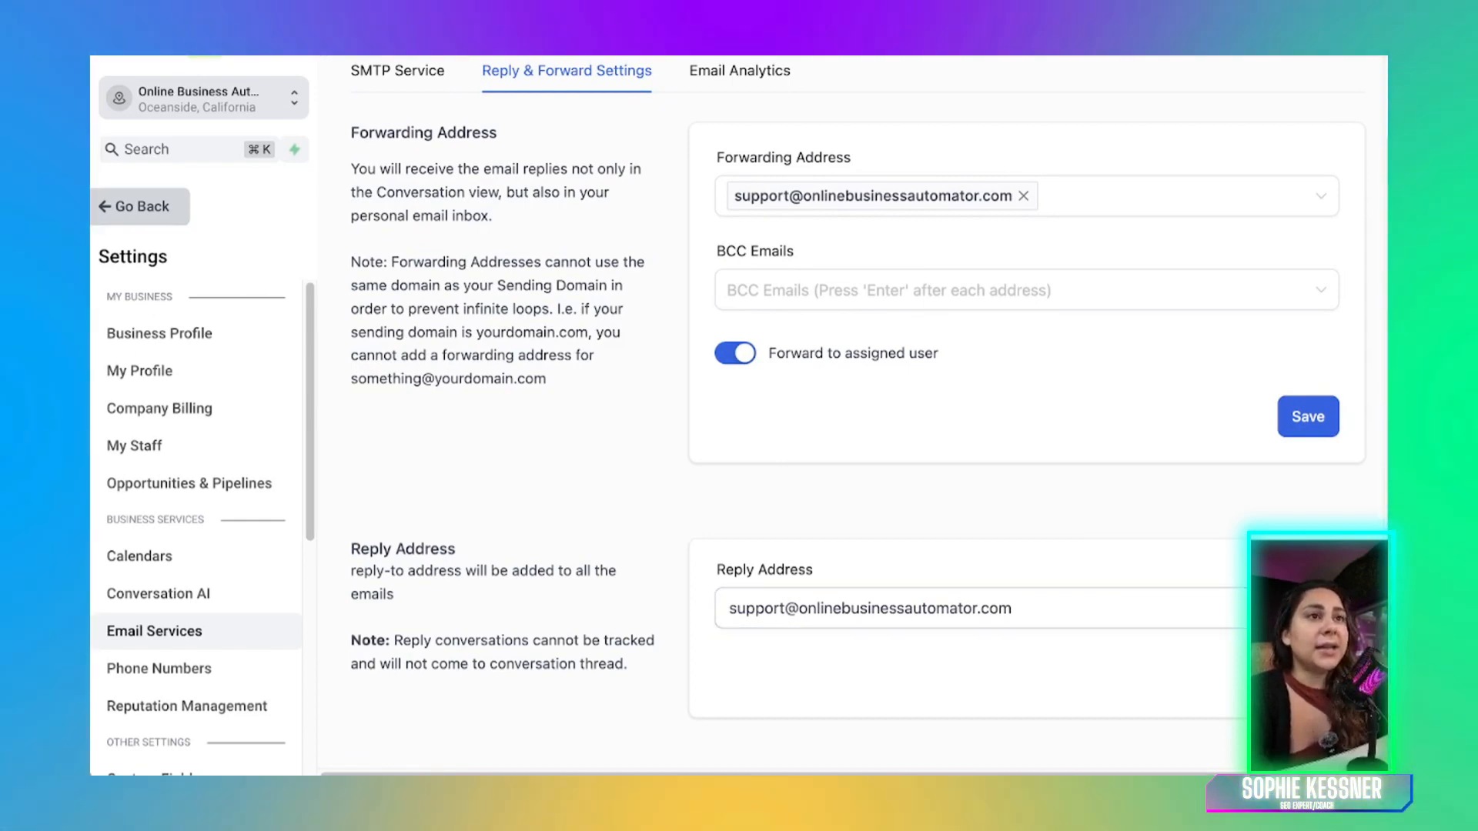
drag(1012, 608, 728, 608)
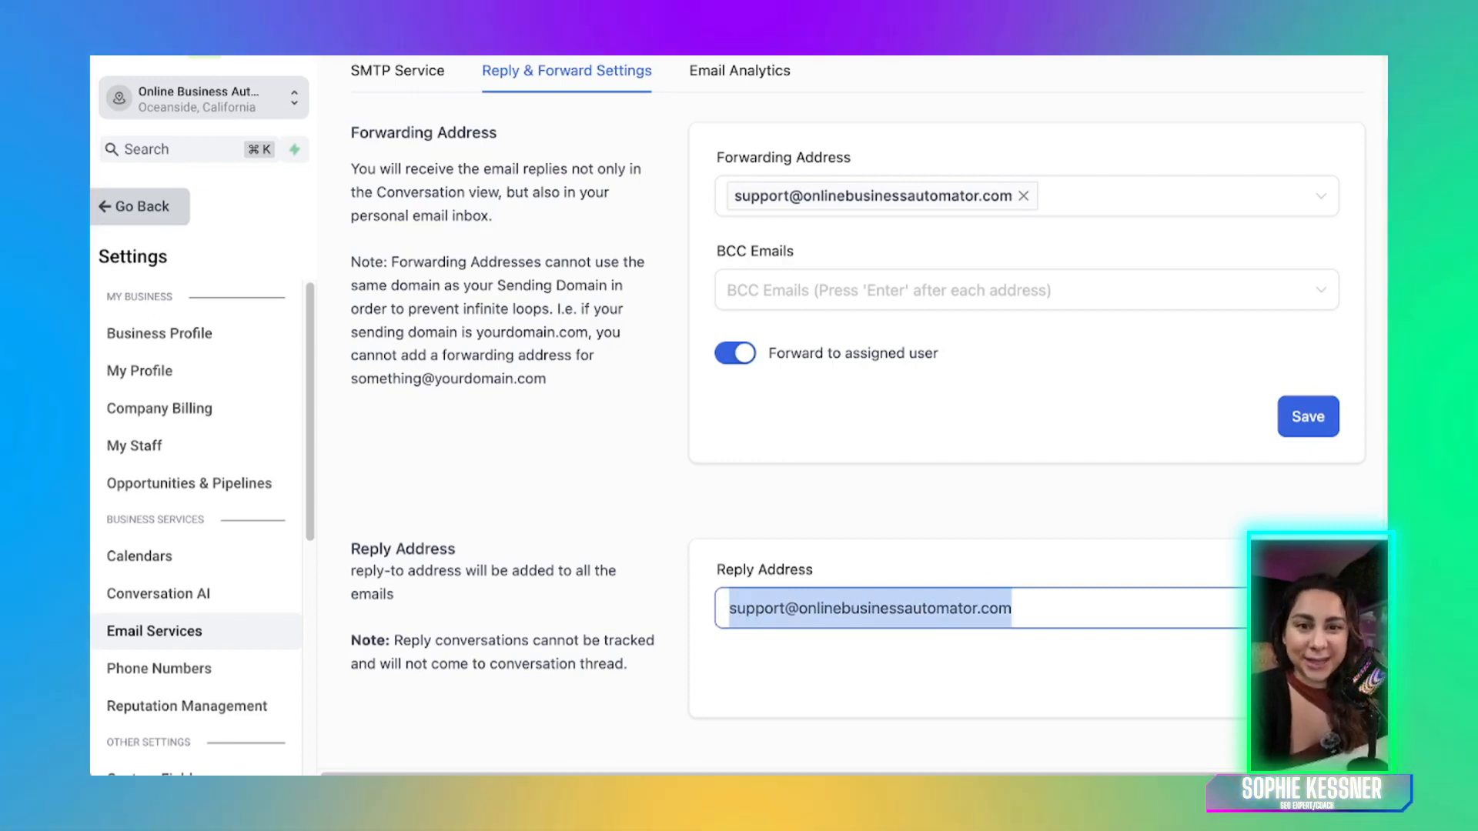
scroll(840, 424, up, 2)
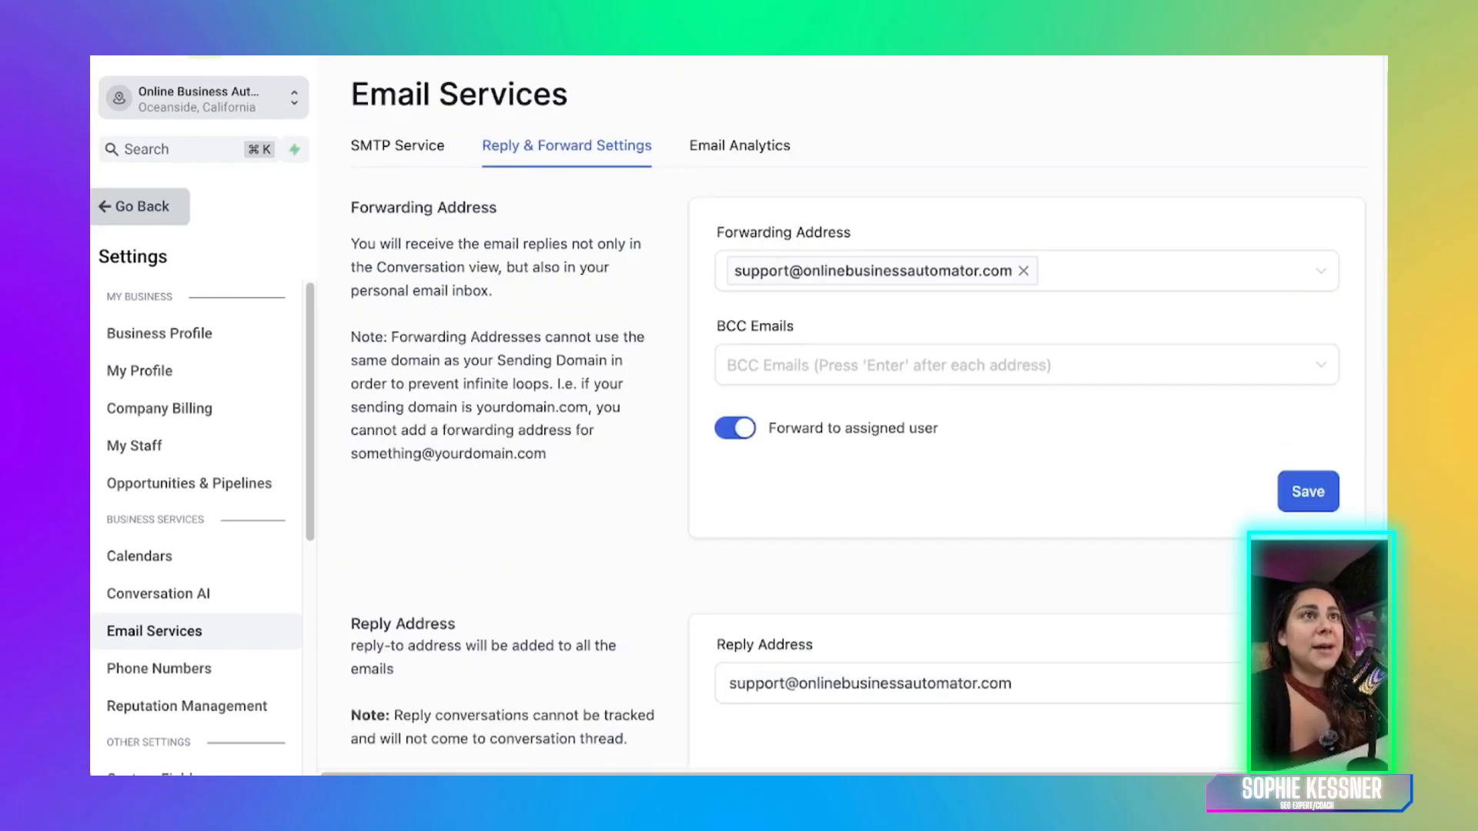